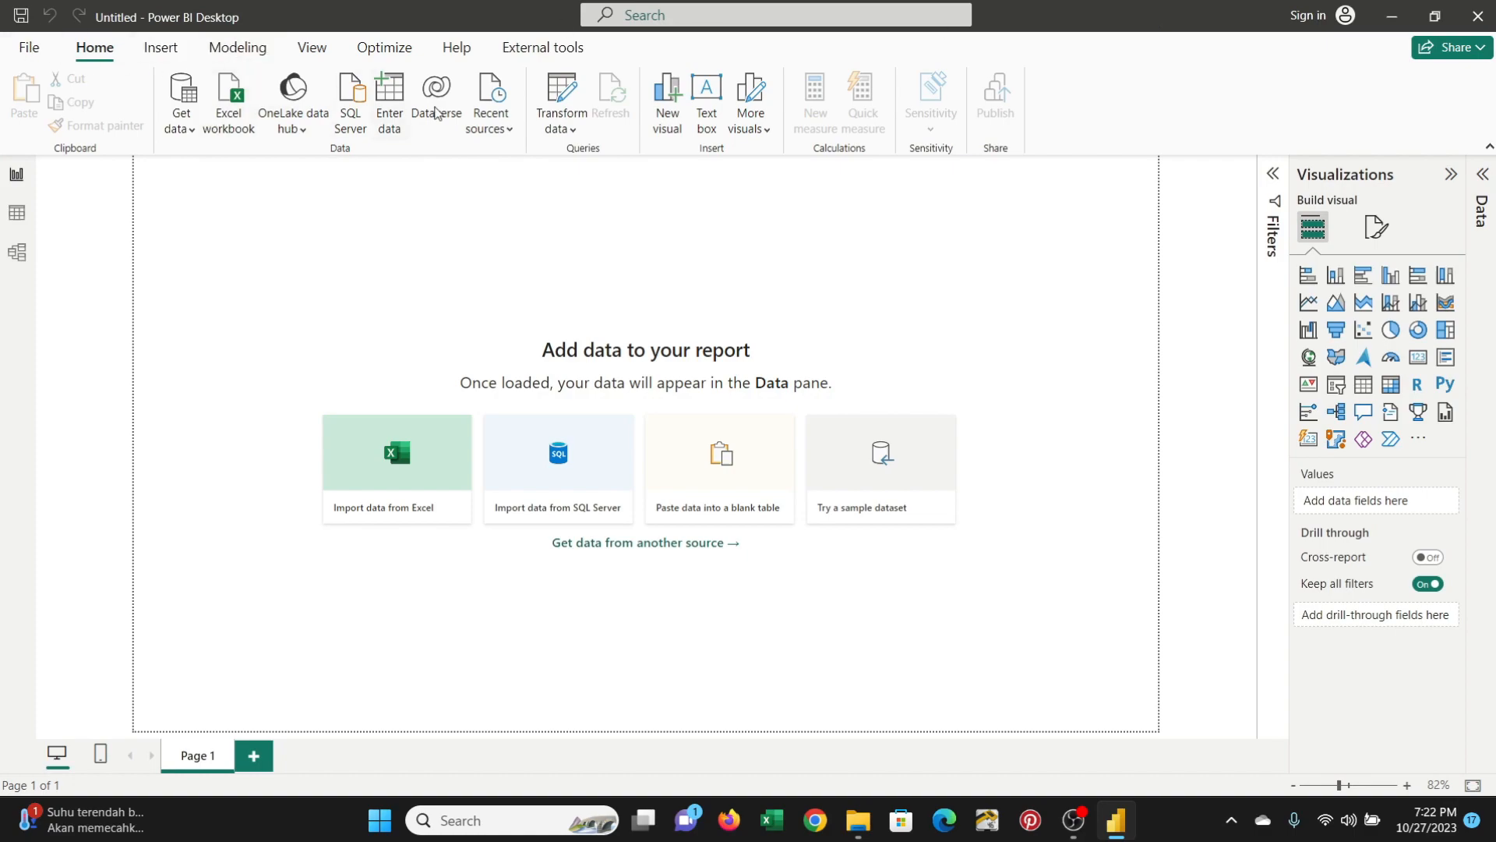
- Import the AdventureWorks Territory Lookup CSV file from the AdventureWorks Raw Data folder and load it into the report
{"action": "left_click", "coordinate": [191, 132]}
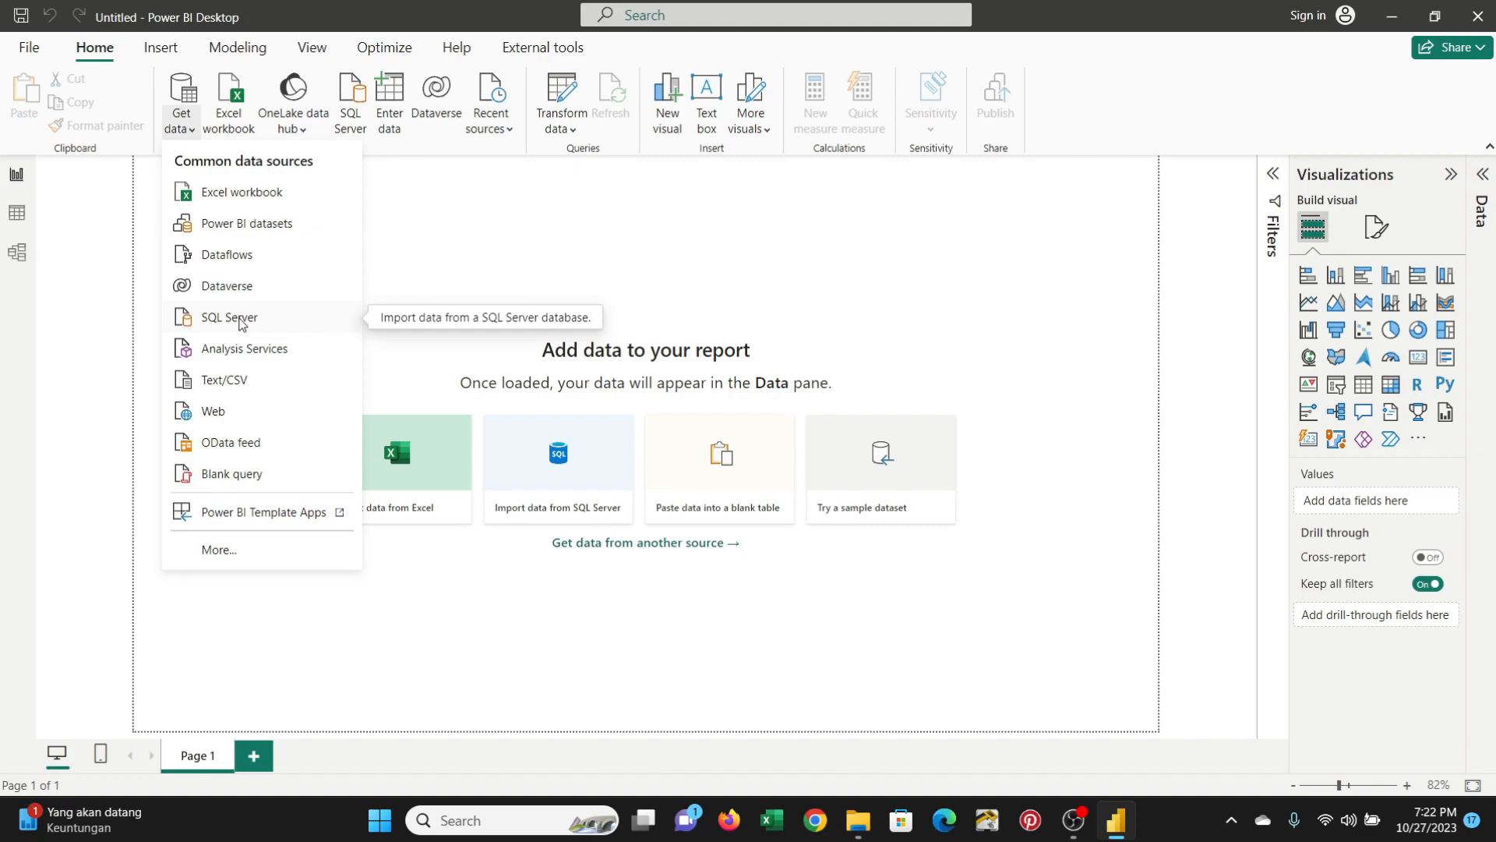
{"action": "left_click", "coordinate": [233, 380]}
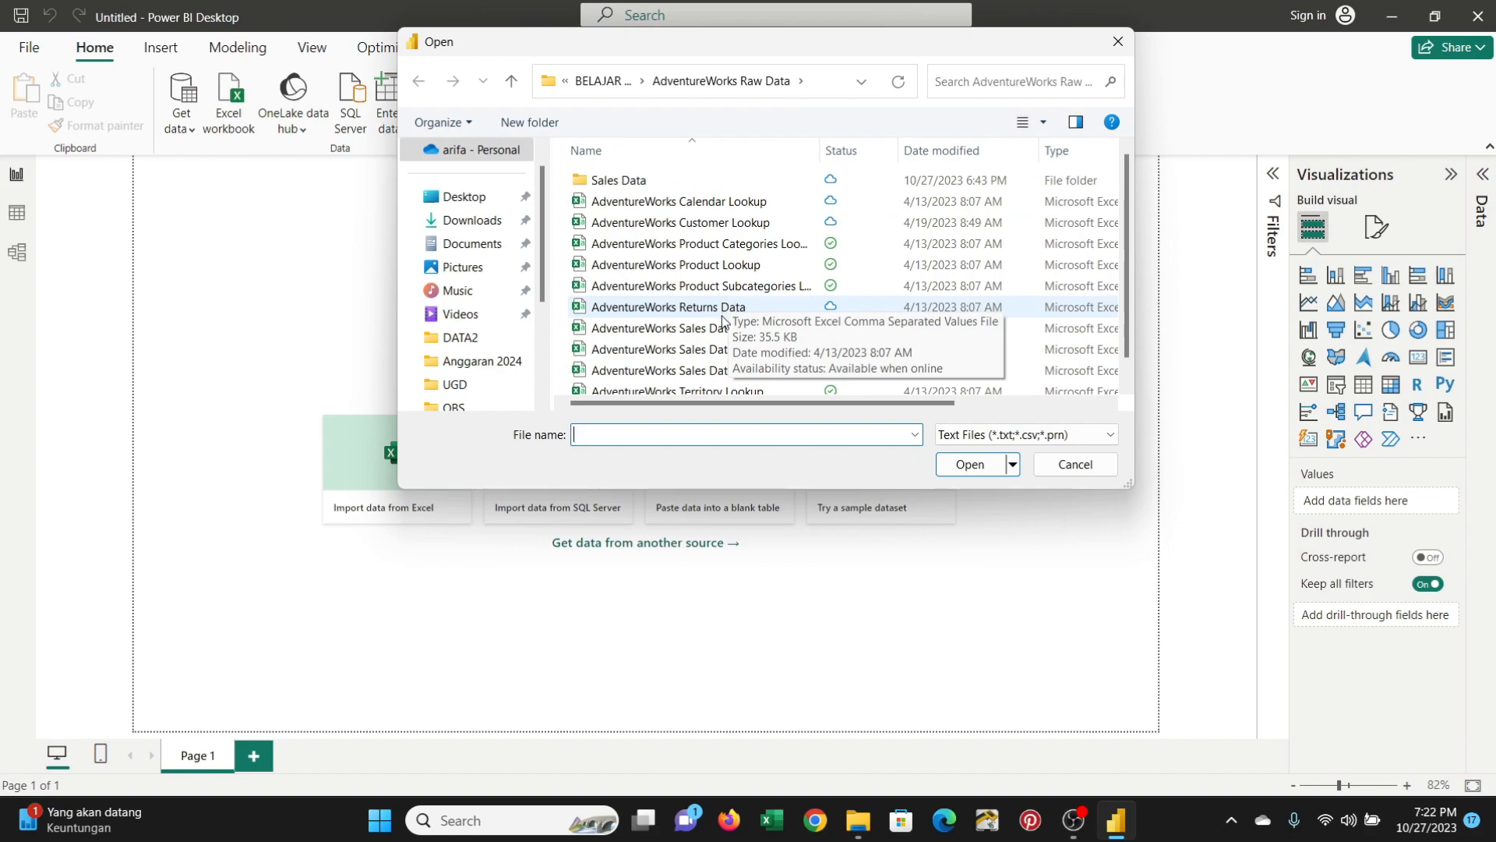
{"action": "scroll", "coordinate": [726, 323], "scroll_direction": "down", "scroll_amount": 1}
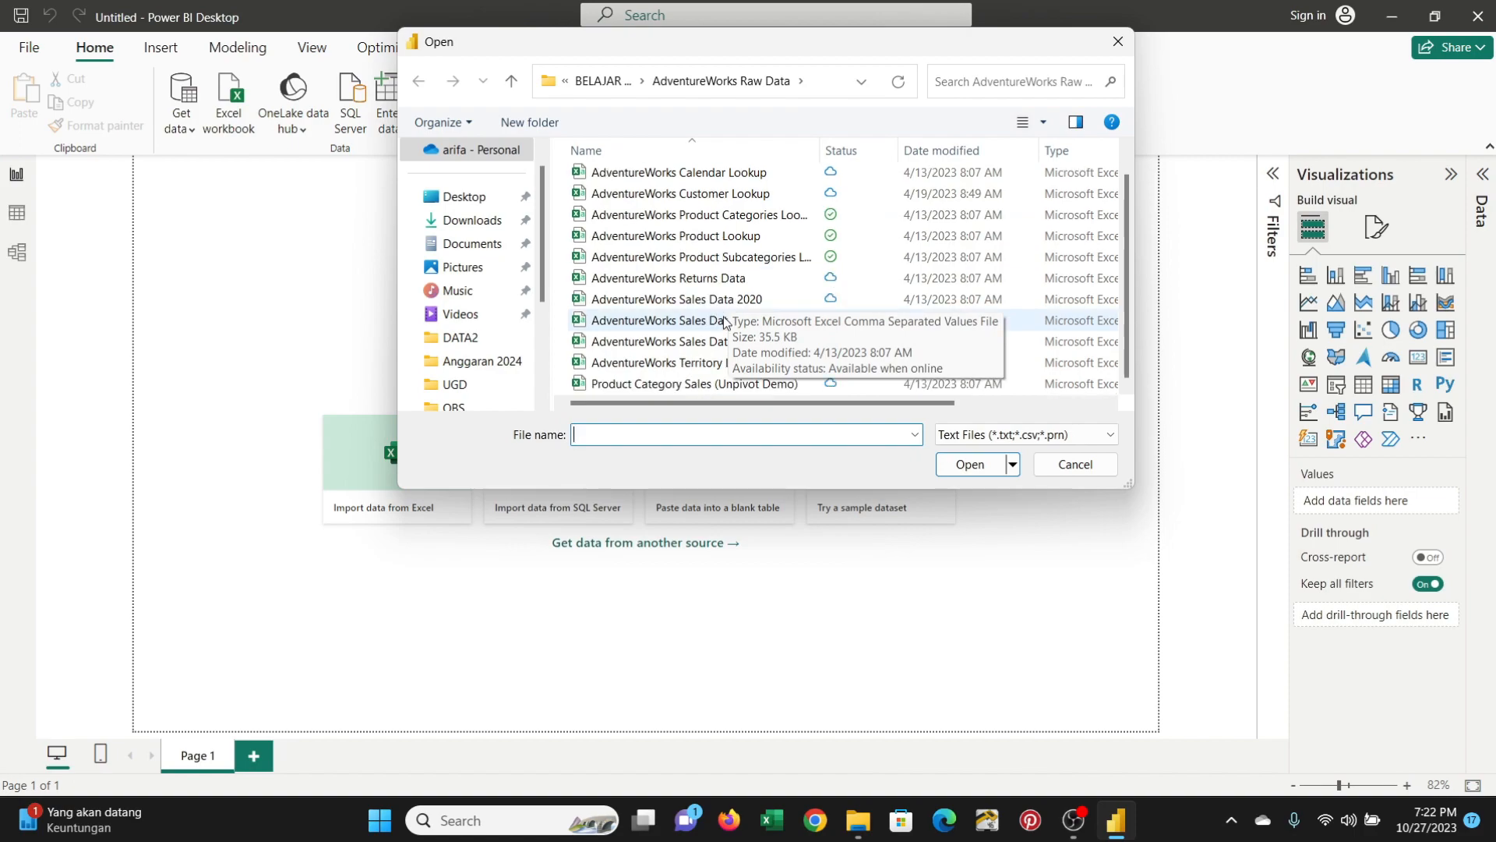
{"action": "scroll", "coordinate": [803, 248], "scroll_direction": "up", "scroll_amount": 1}
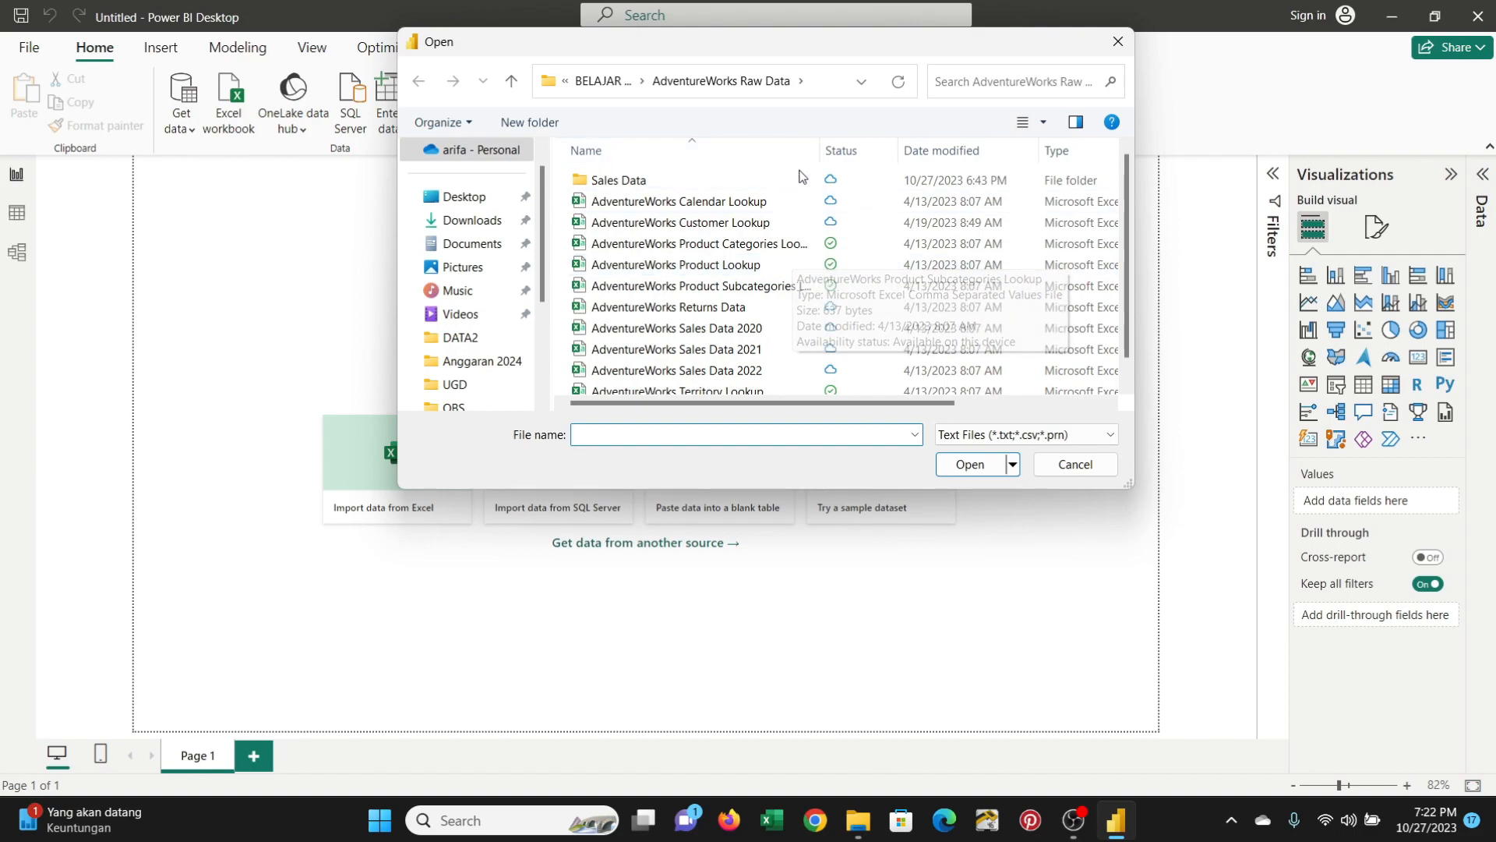
{"action": "scroll", "coordinate": [788, 265], "scroll_direction": "down", "scroll_amount": 1}
{"action": "left_click", "coordinate": [740, 371]}
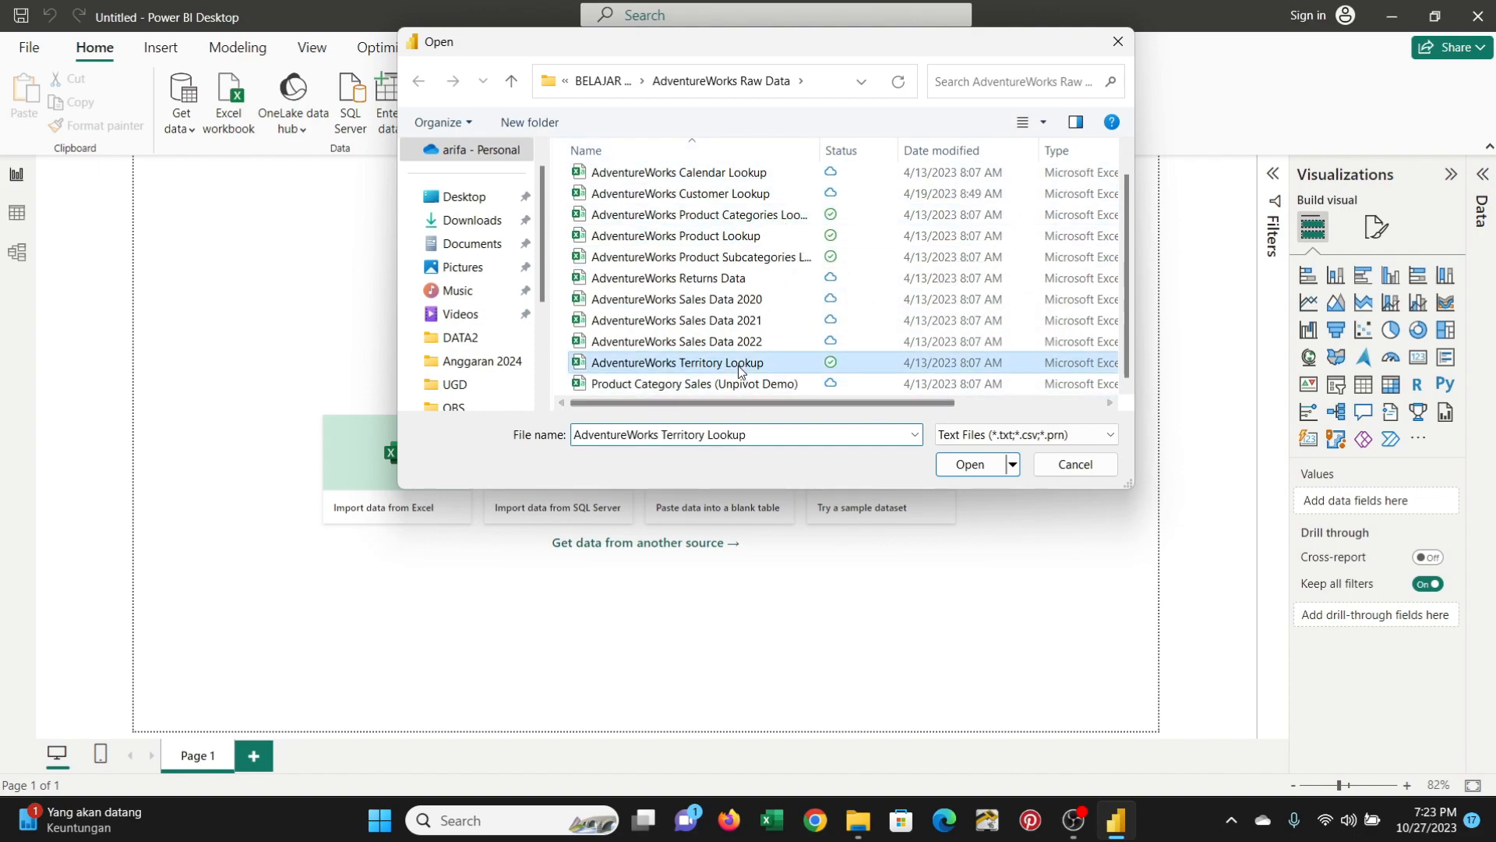
{"action": "left_click", "coordinate": [963, 465]}
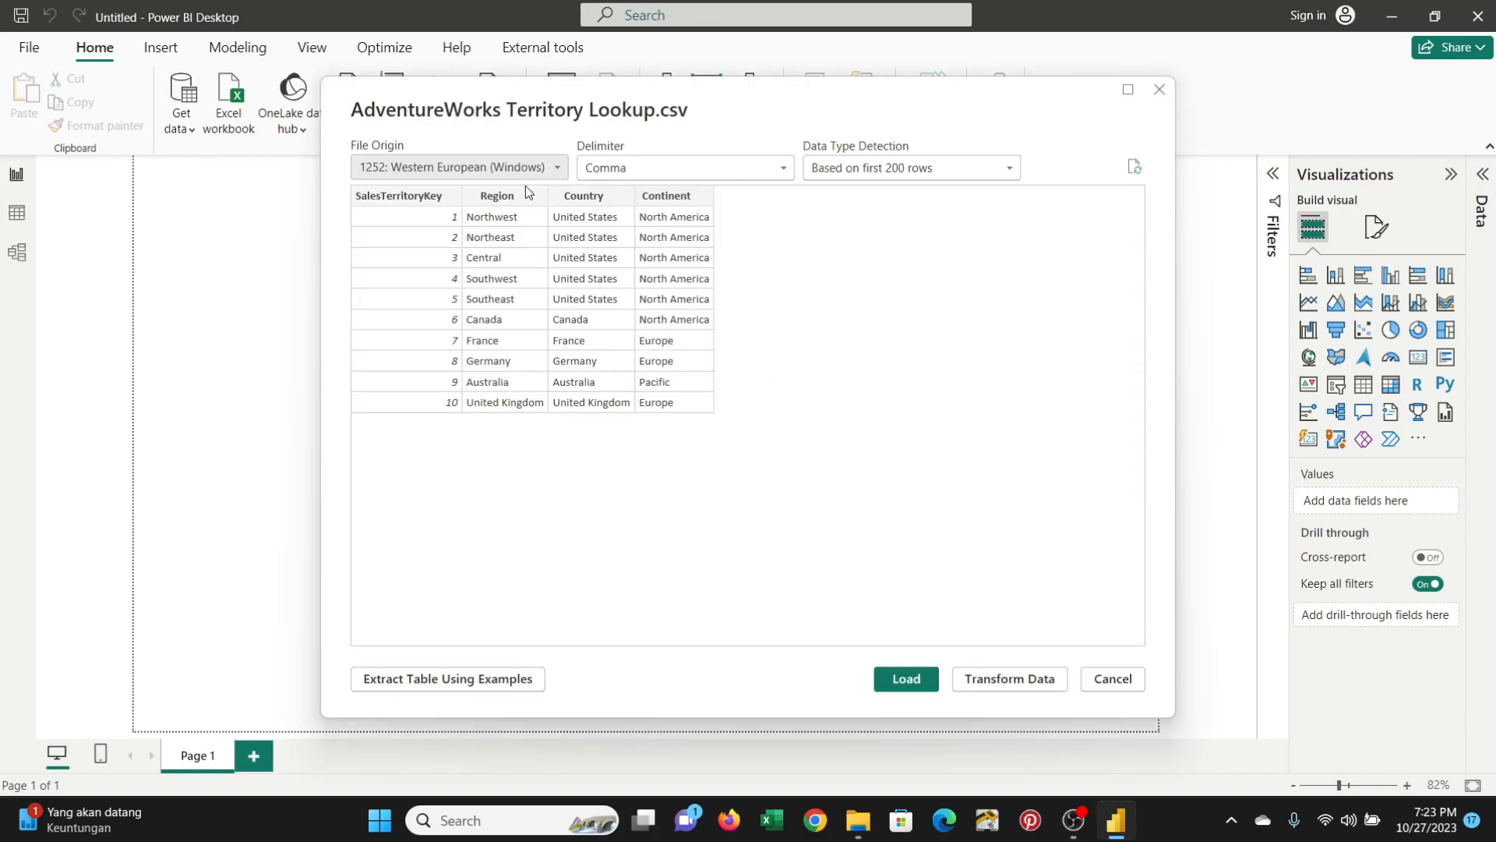
{"action": "left_click", "coordinate": [904, 678]}
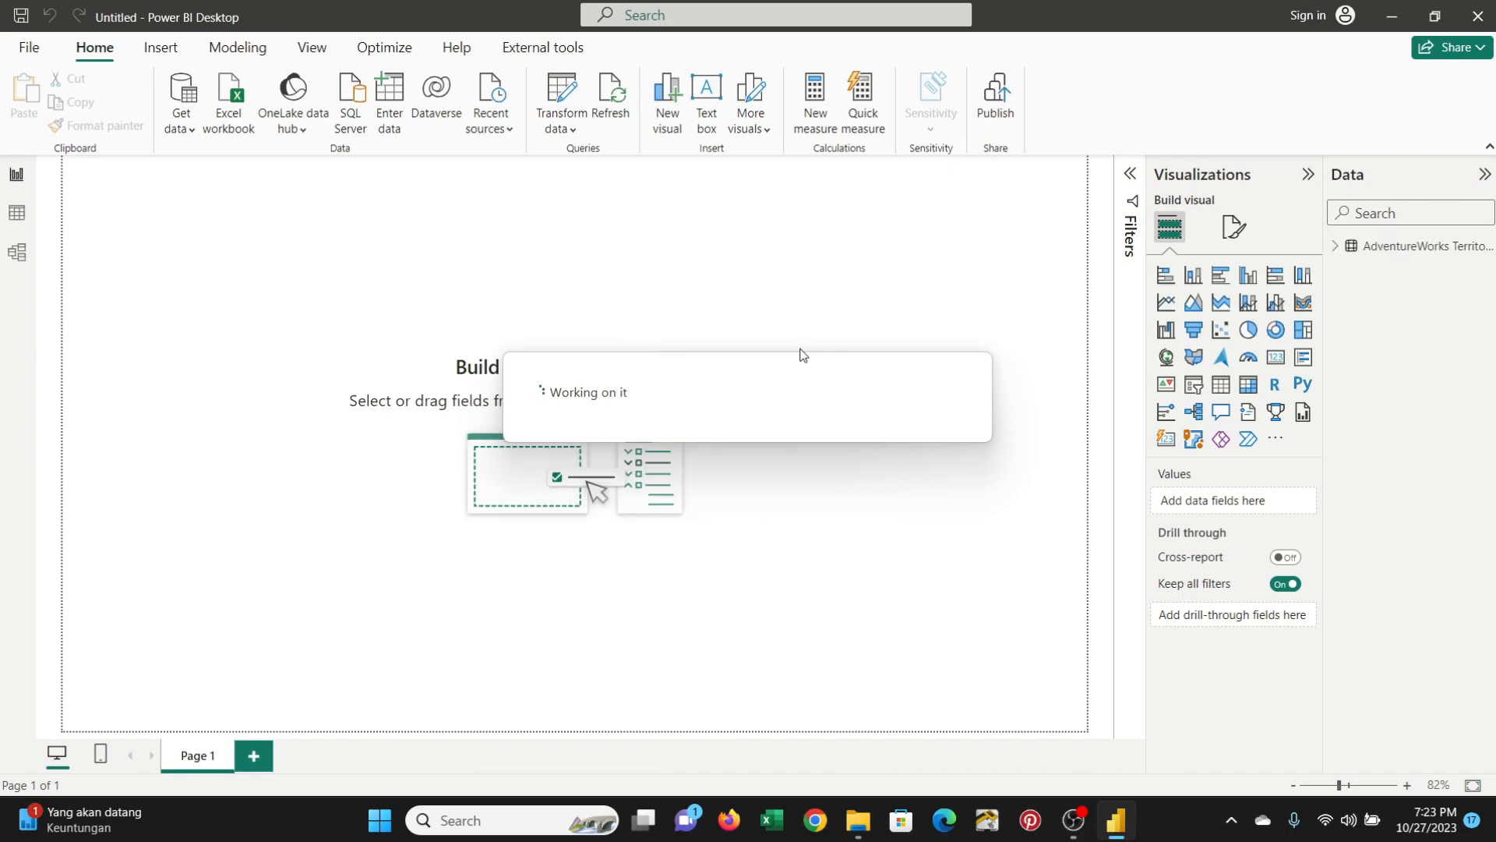
- Examine the loaded Territory Lookup table's rows and its Continent column in the table view, and return to the report view
{"action": "left_click", "coordinate": [16, 212]}
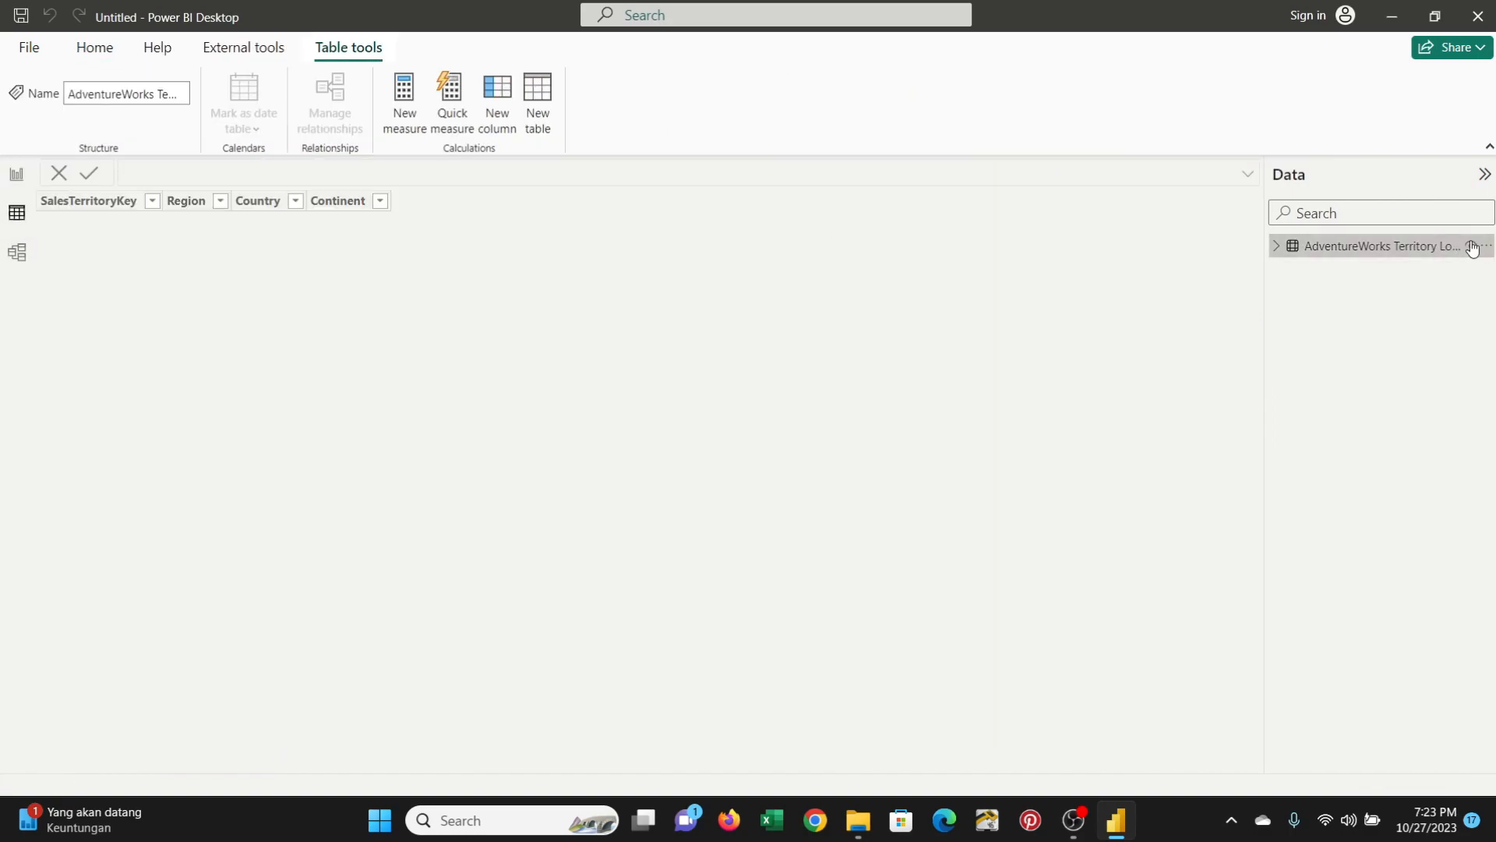
{"action": "left_click", "coordinate": [1360, 248]}
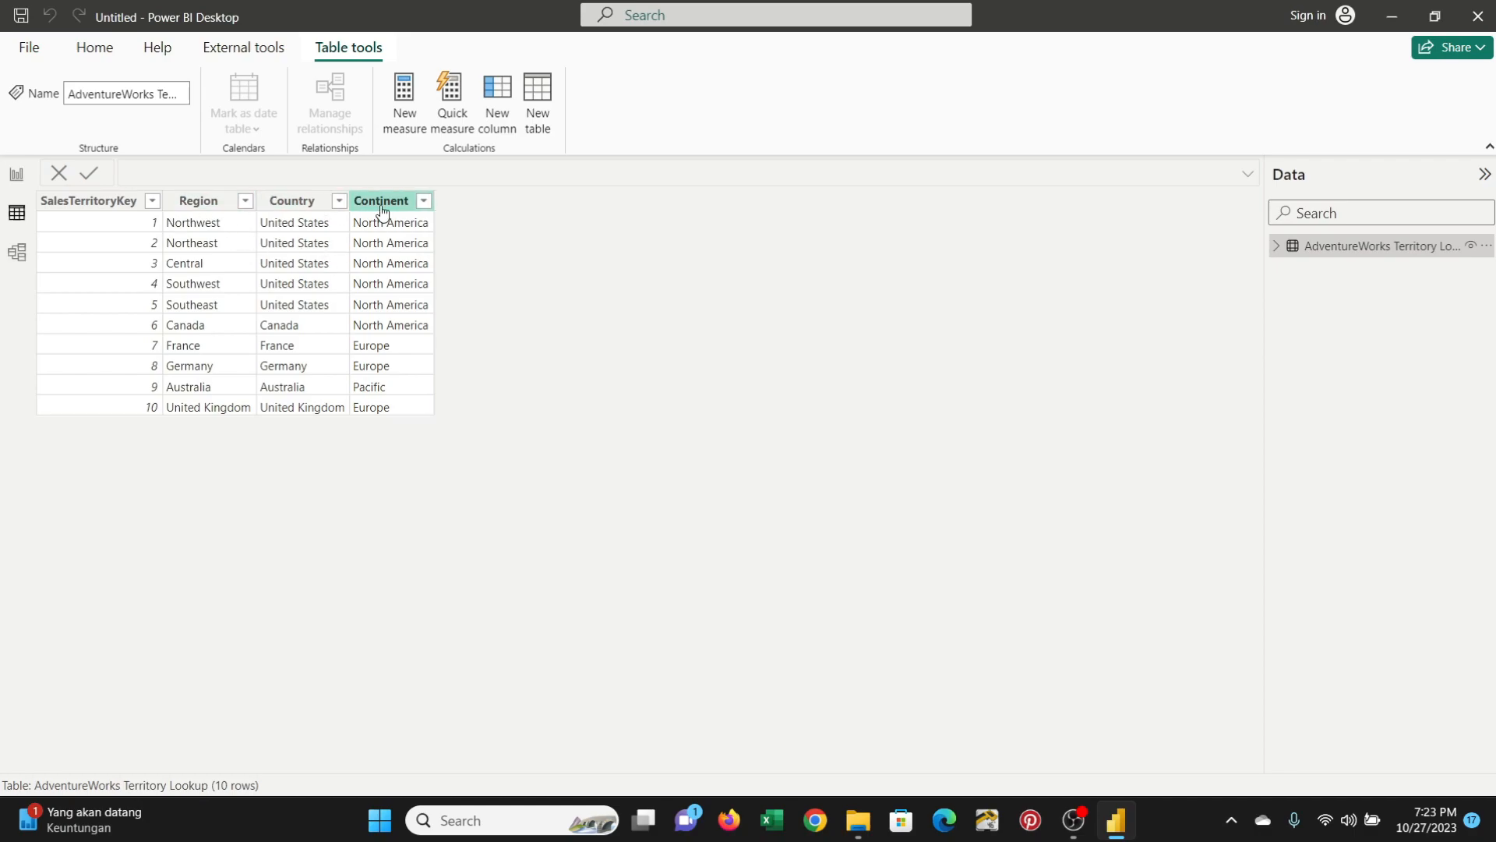
{"action": "left_click", "coordinate": [424, 202]}
{"action": "key", "text": "Escape"}
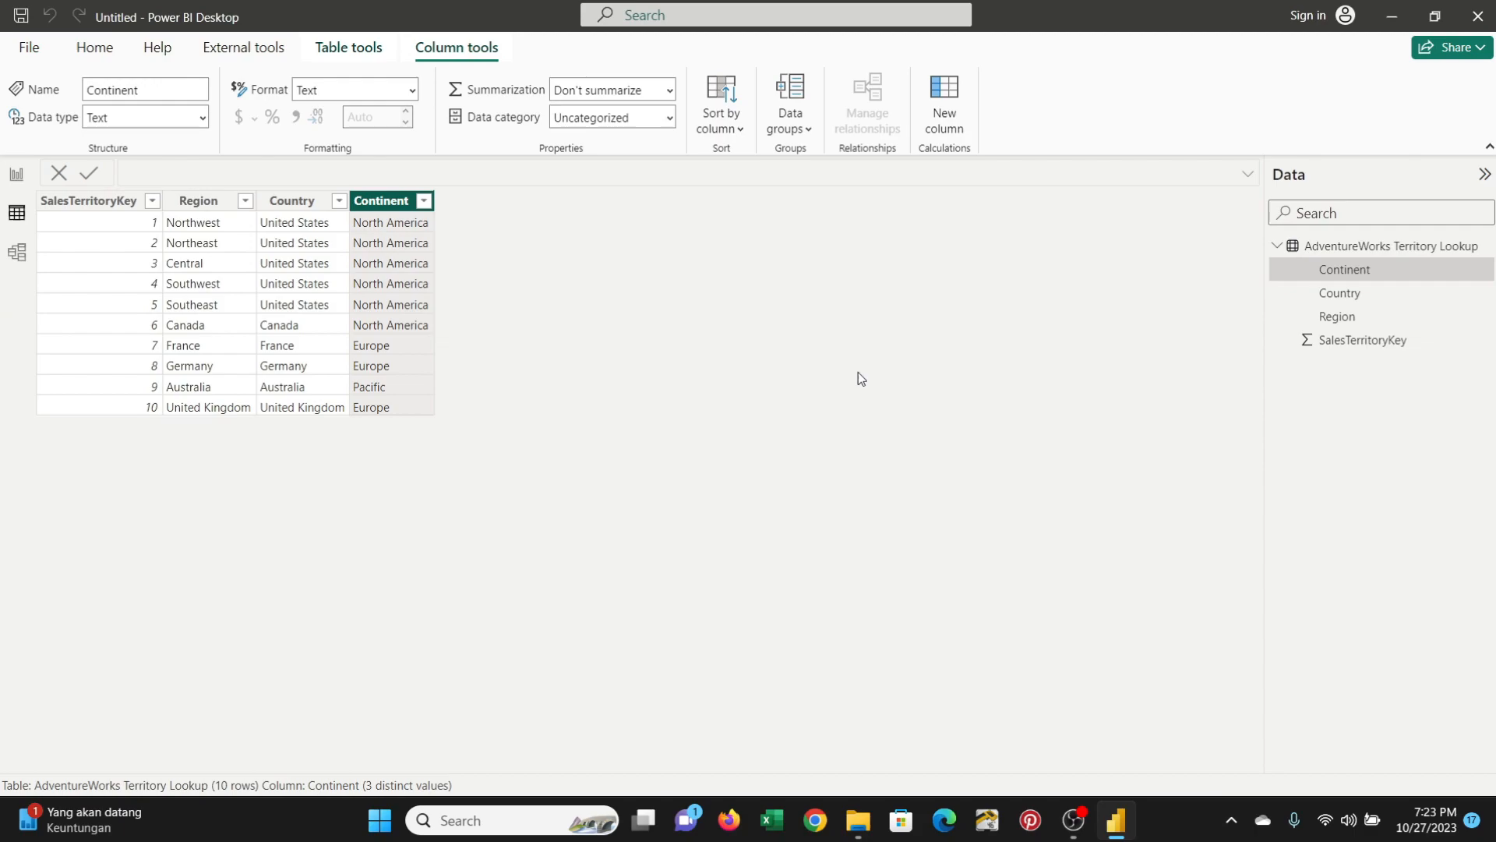
{"action": "left_click", "coordinate": [17, 176]}
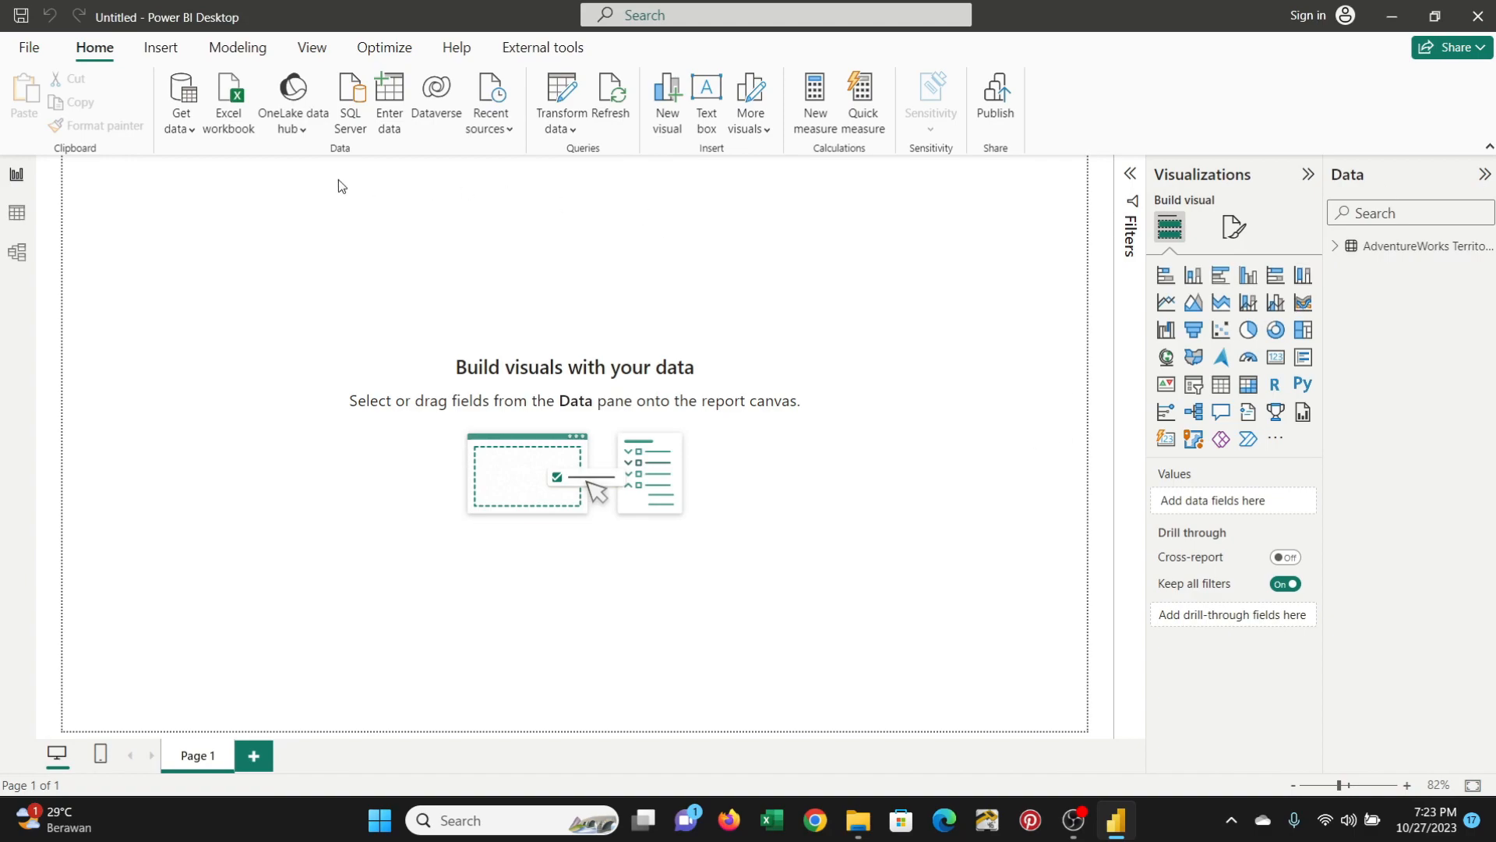
- Import the AdventureWorks Product Categories Lookup CSV file and load it into the report
{"action": "left_click", "coordinate": [191, 133]}
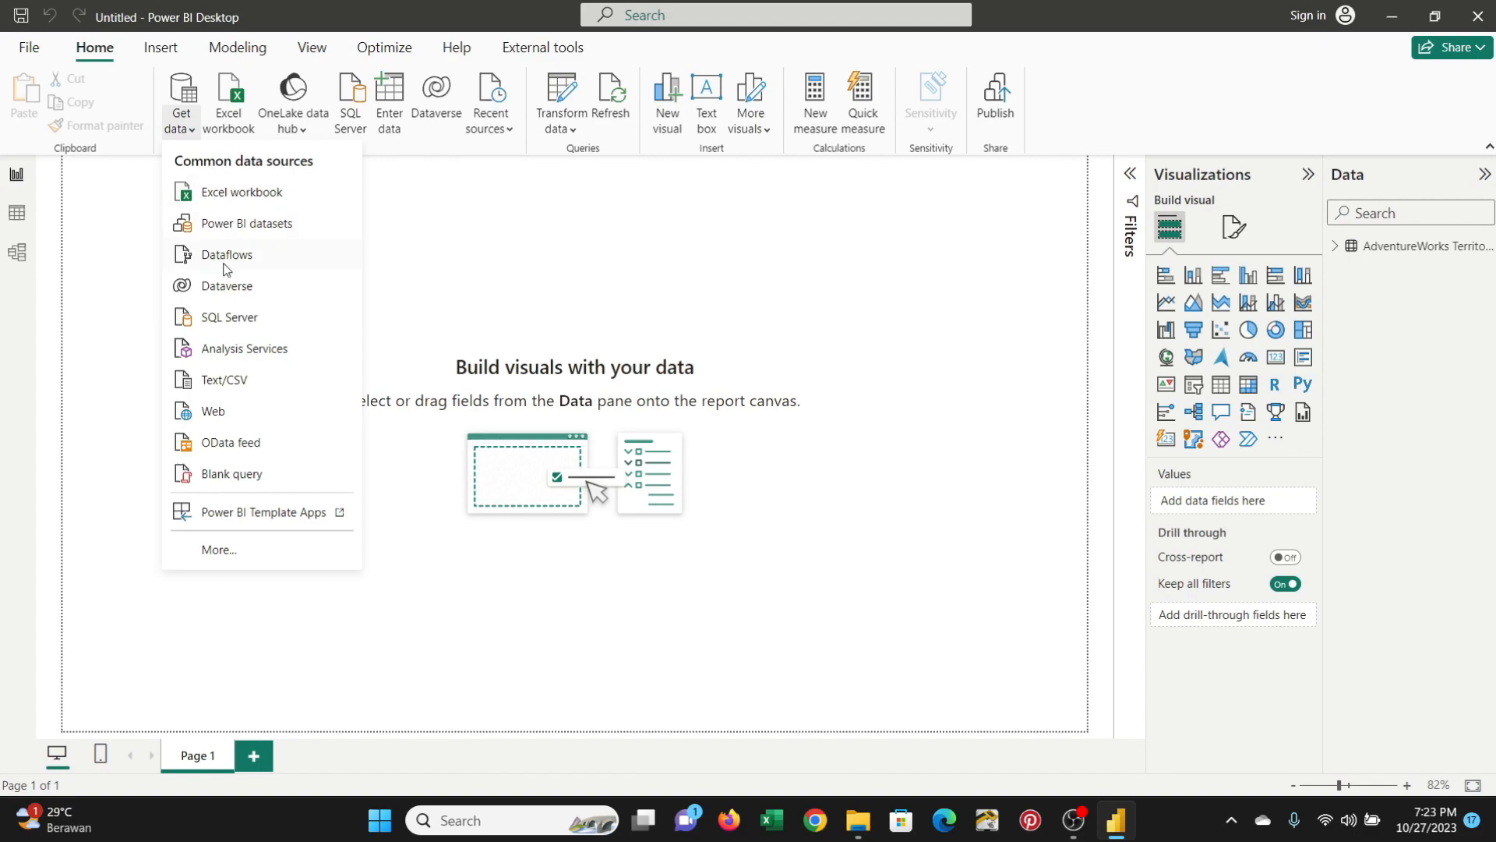
{"action": "left_click", "coordinate": [248, 380]}
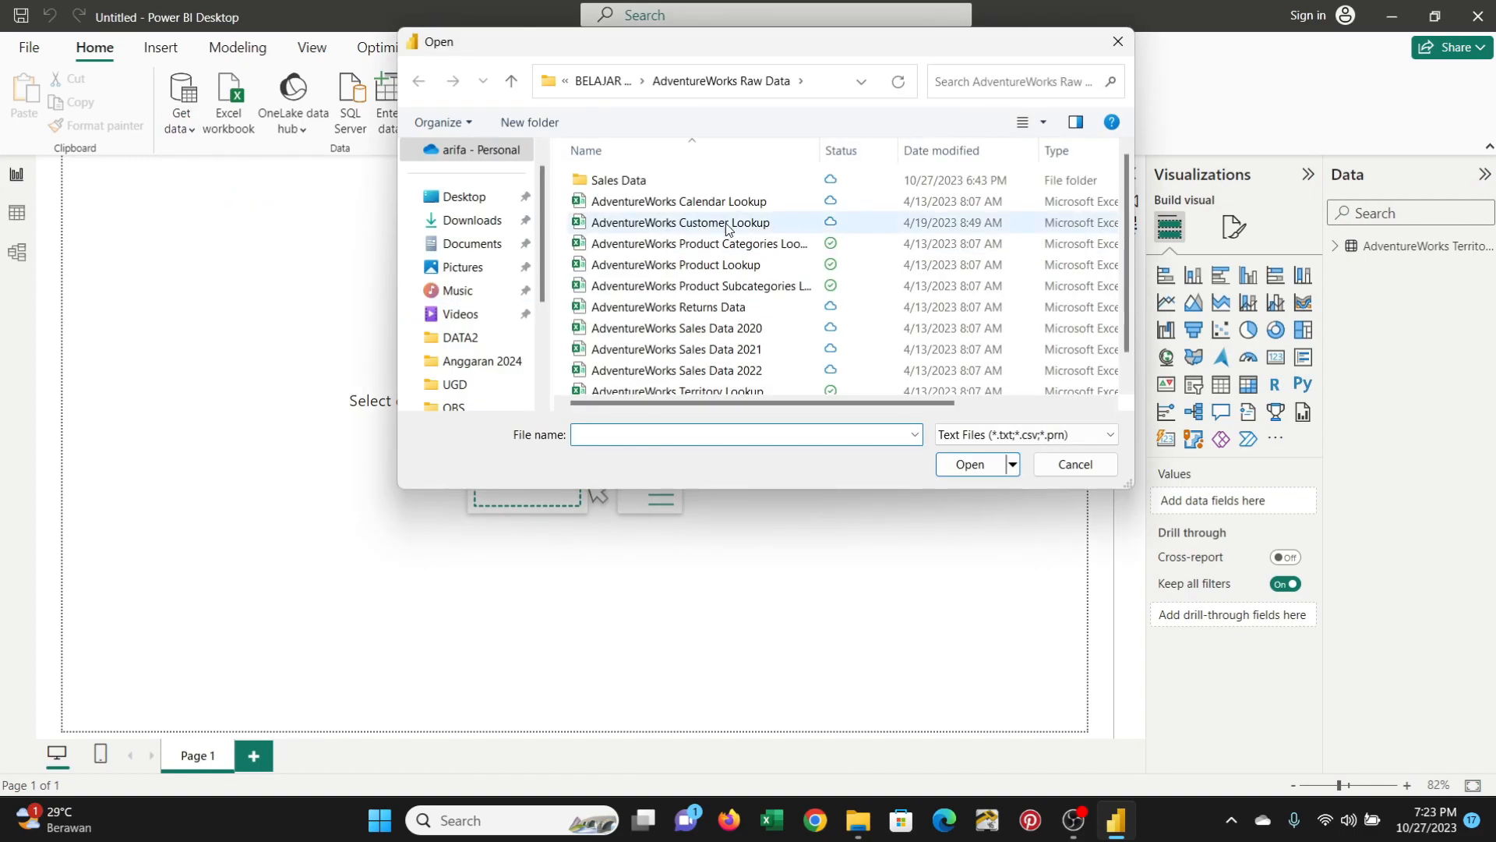
{"action": "left_click", "coordinate": [777, 248]}
{"action": "left_click", "coordinate": [969, 465]}
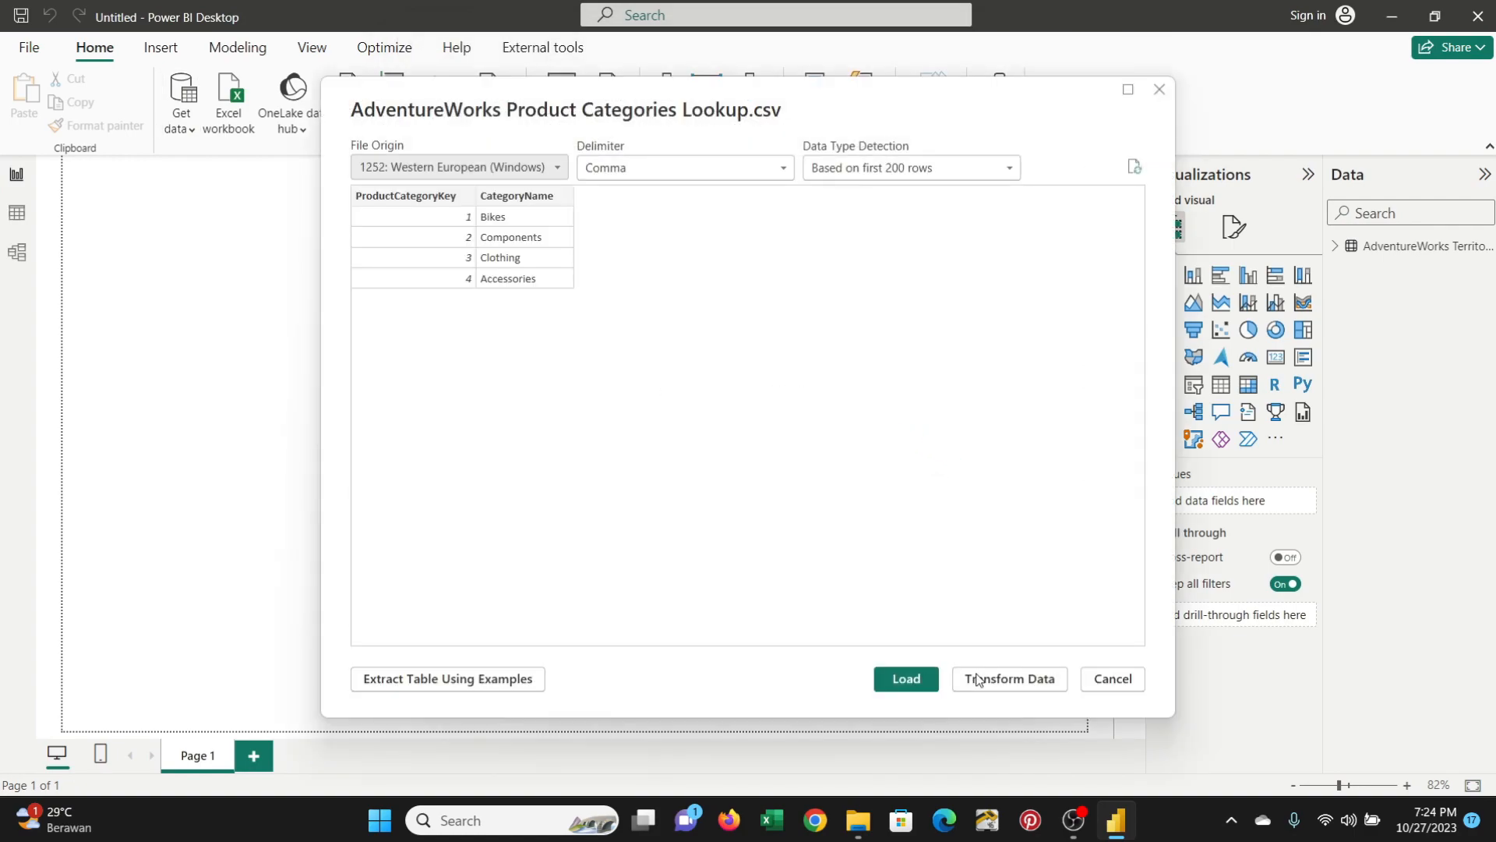
{"action": "left_click", "coordinate": [907, 679]}
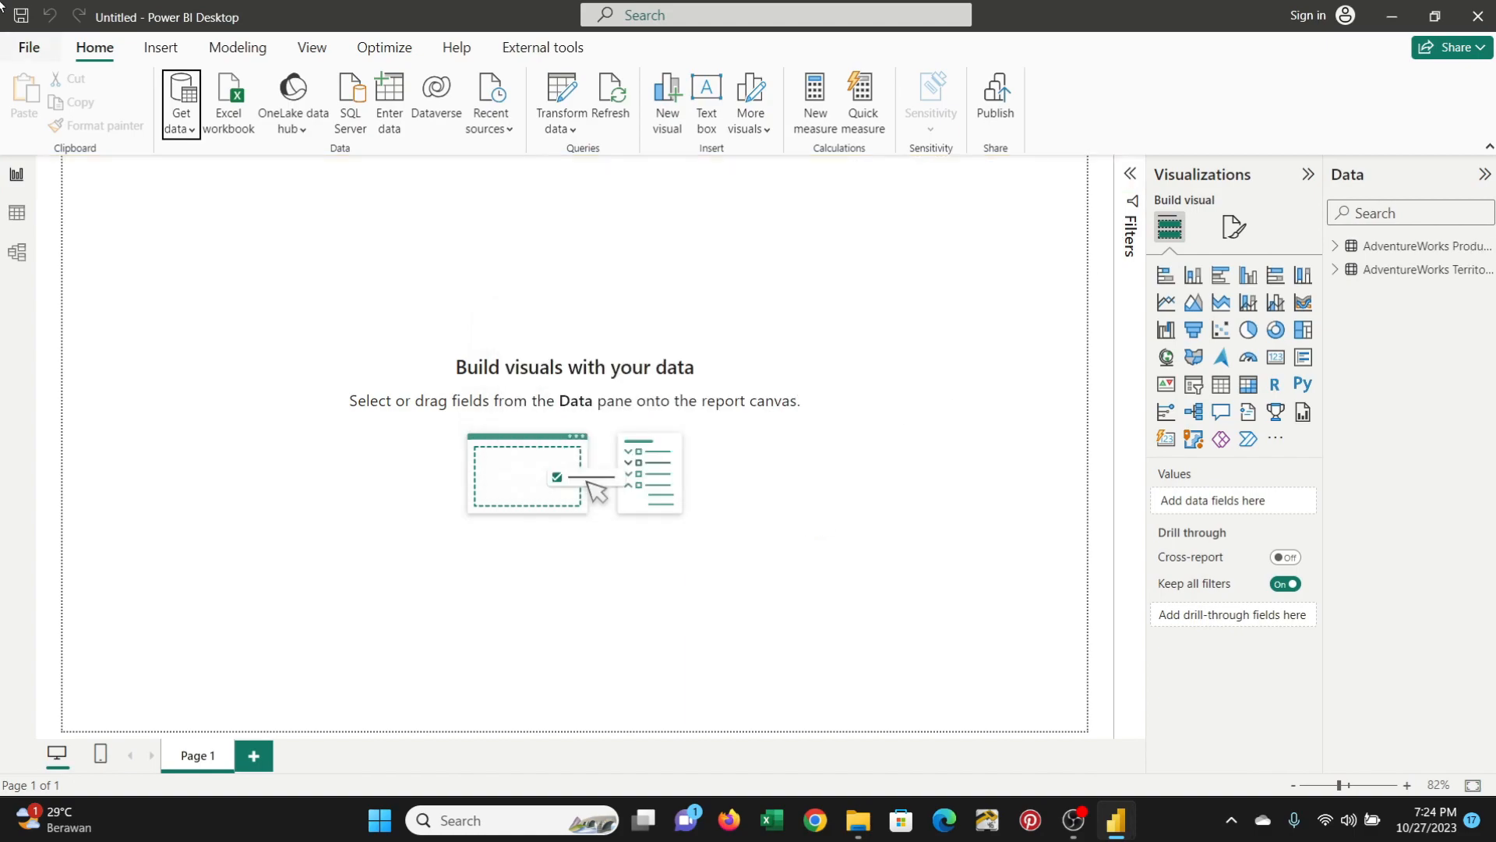
- Import and load the AdventureWorks Product Categories Lookup CSV file a second time
{"action": "left_click", "coordinate": [192, 129]}
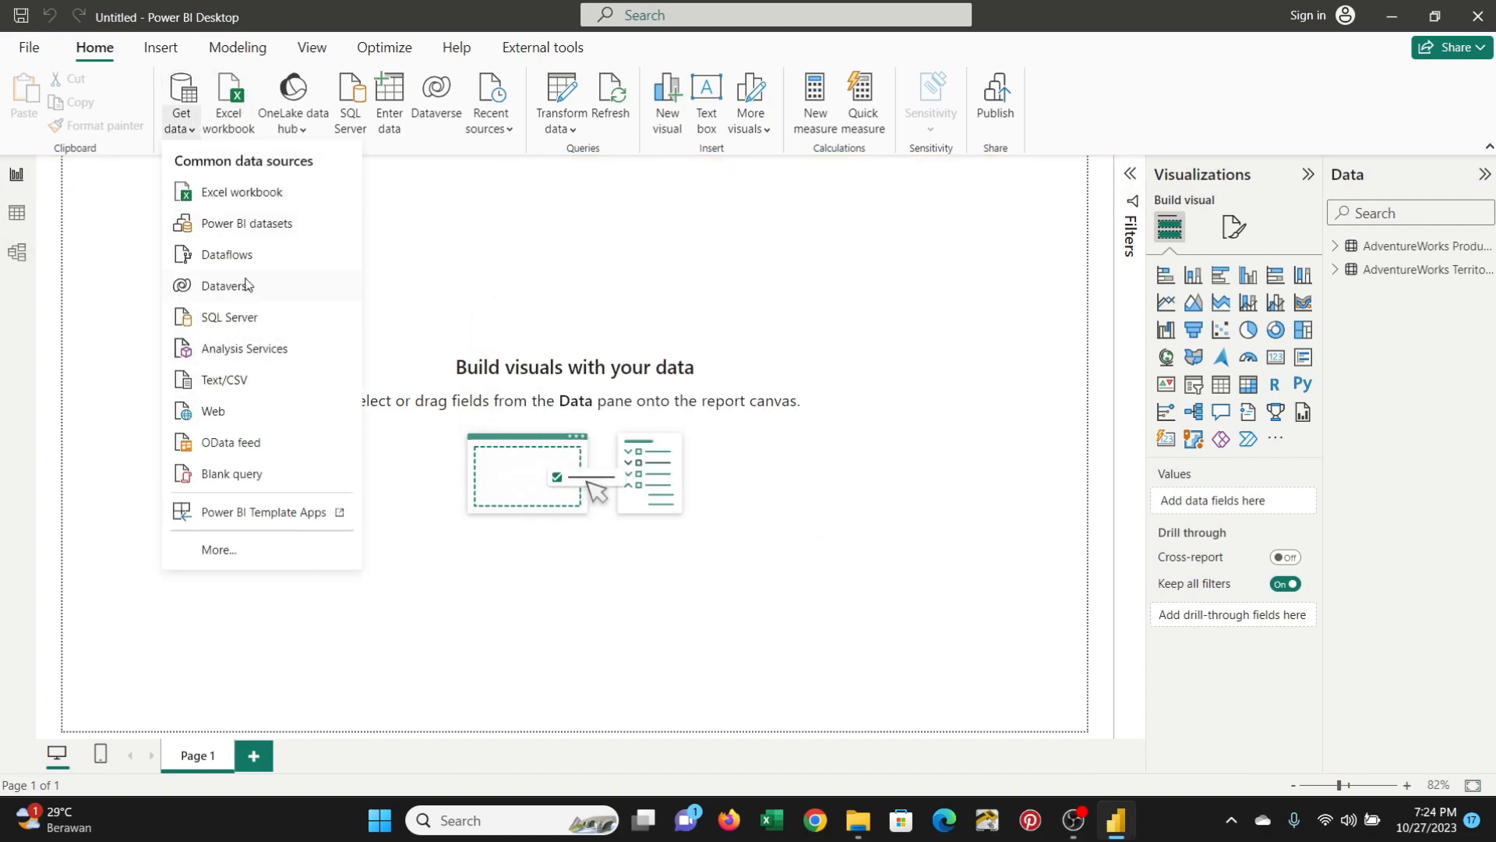
{"action": "left_click", "coordinate": [237, 381]}
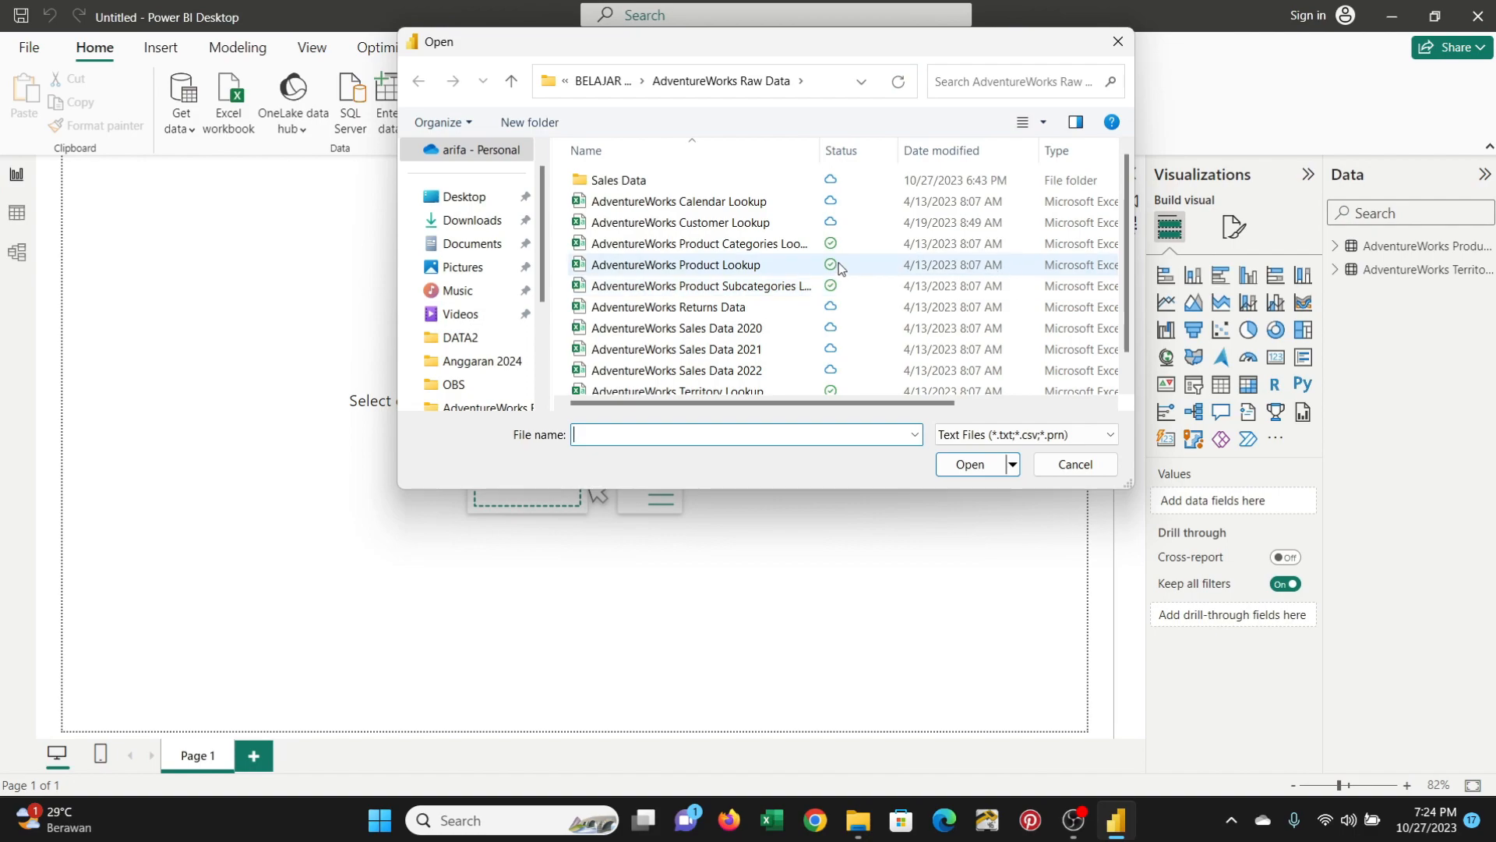
{"action": "left_click", "coordinate": [795, 246]}
{"action": "left_click", "coordinate": [968, 465]}
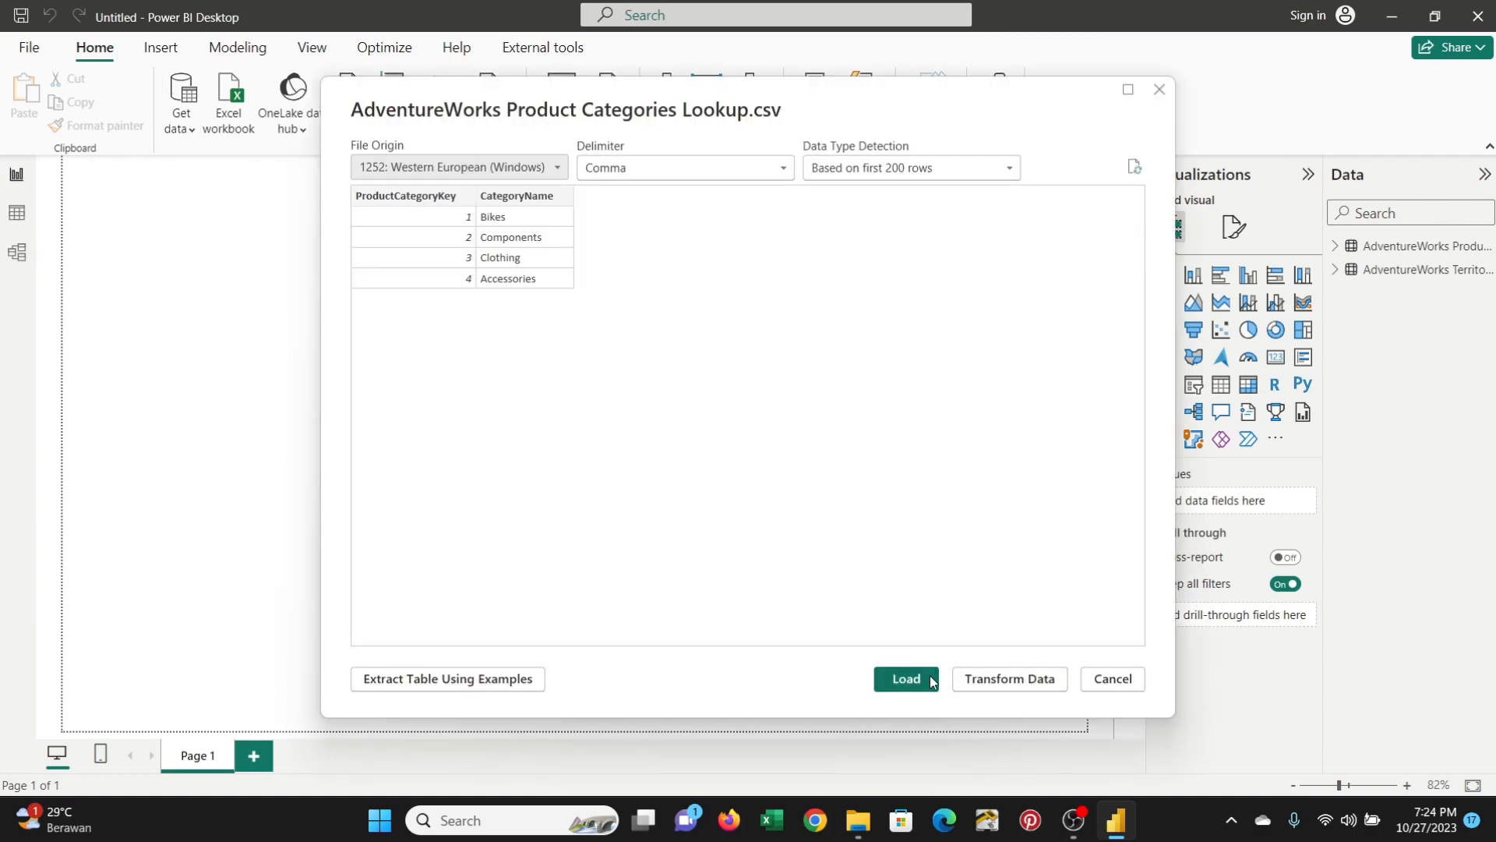
{"action": "left_click", "coordinate": [928, 681]}
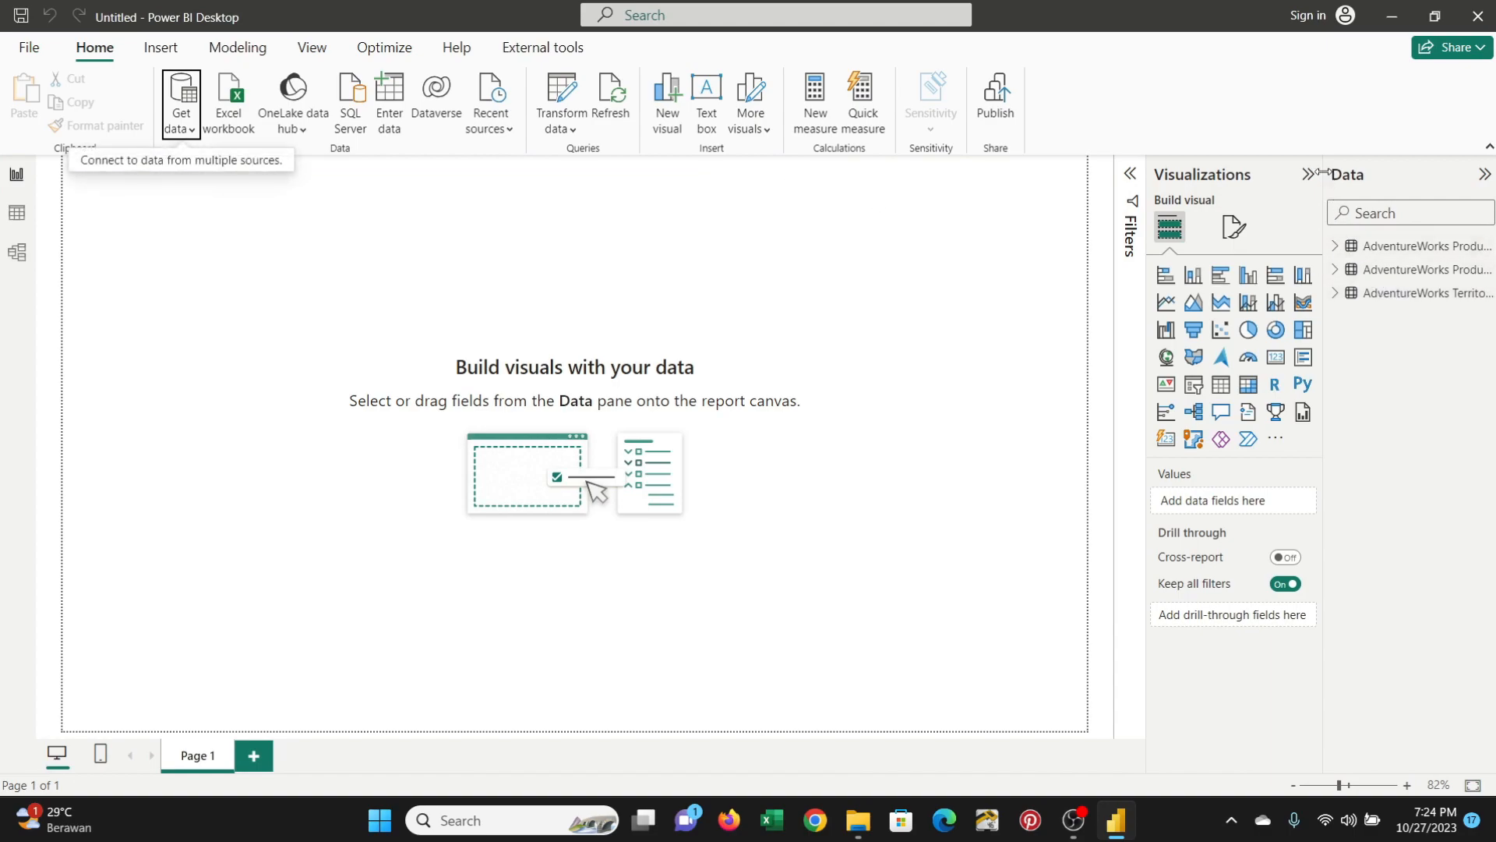
- Widen the list of loaded tables and delete the duplicate AdventureWorks Product Categories Lookup (2) table from the model
{"action": "left_click_drag", "start_coordinate": [1324, 173], "coordinate": [1089, 176]}
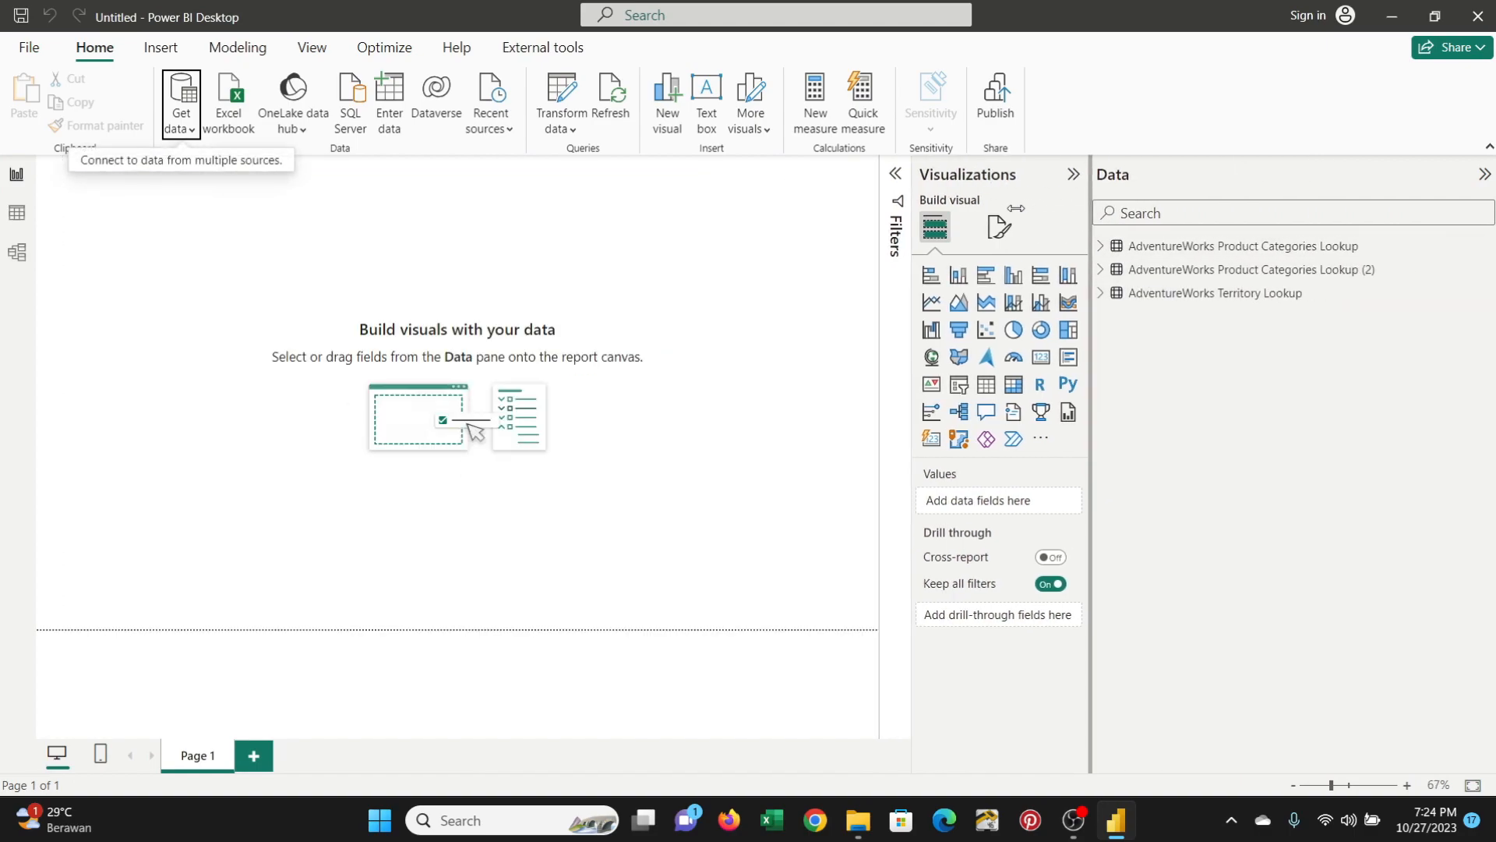
{"action": "left_click", "coordinate": [1331, 270]}
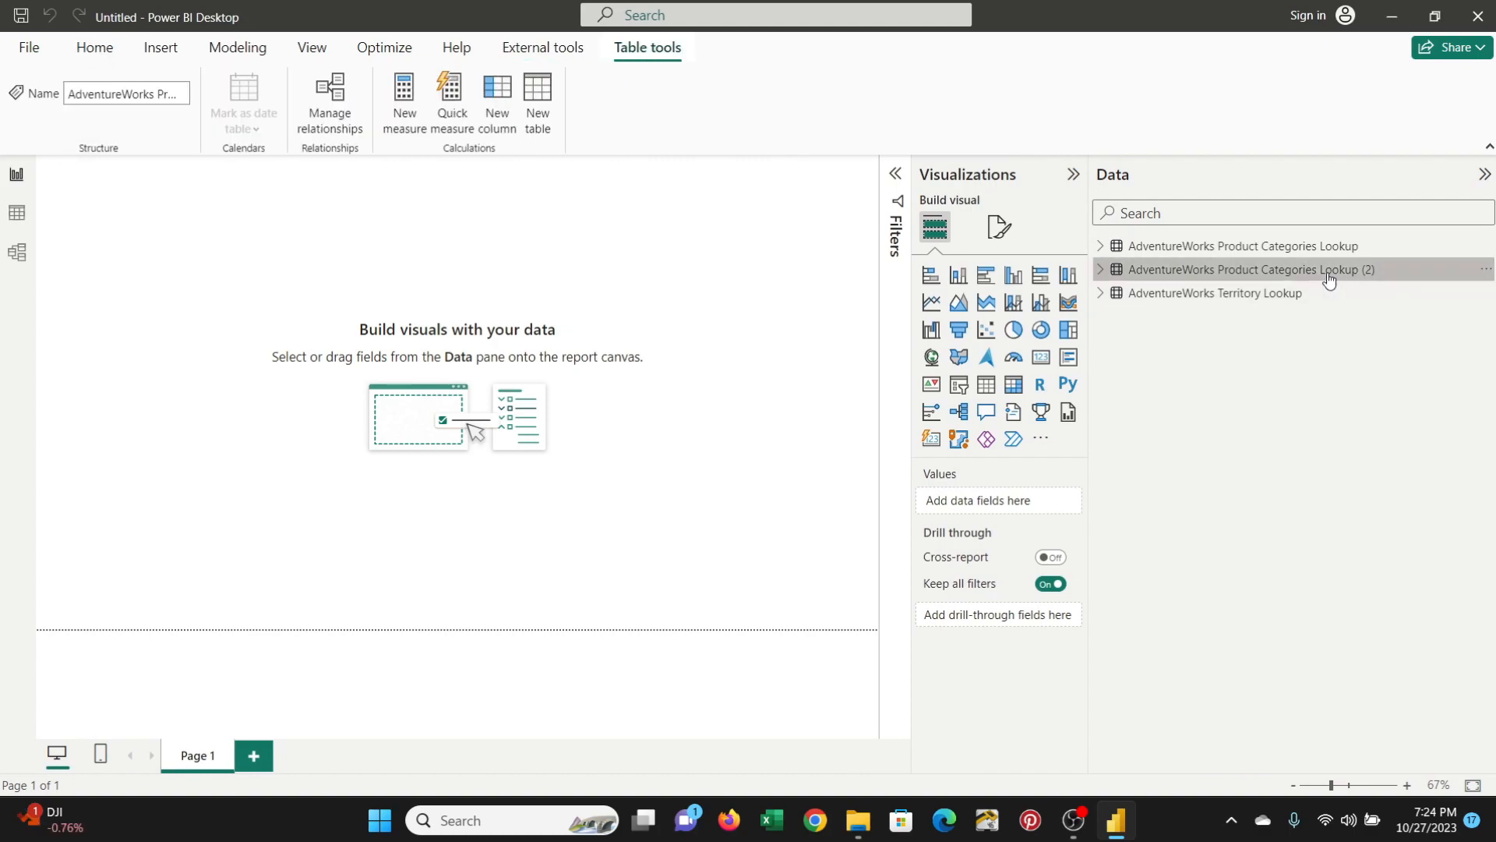
{"action": "right_click", "coordinate": [1330, 272]}
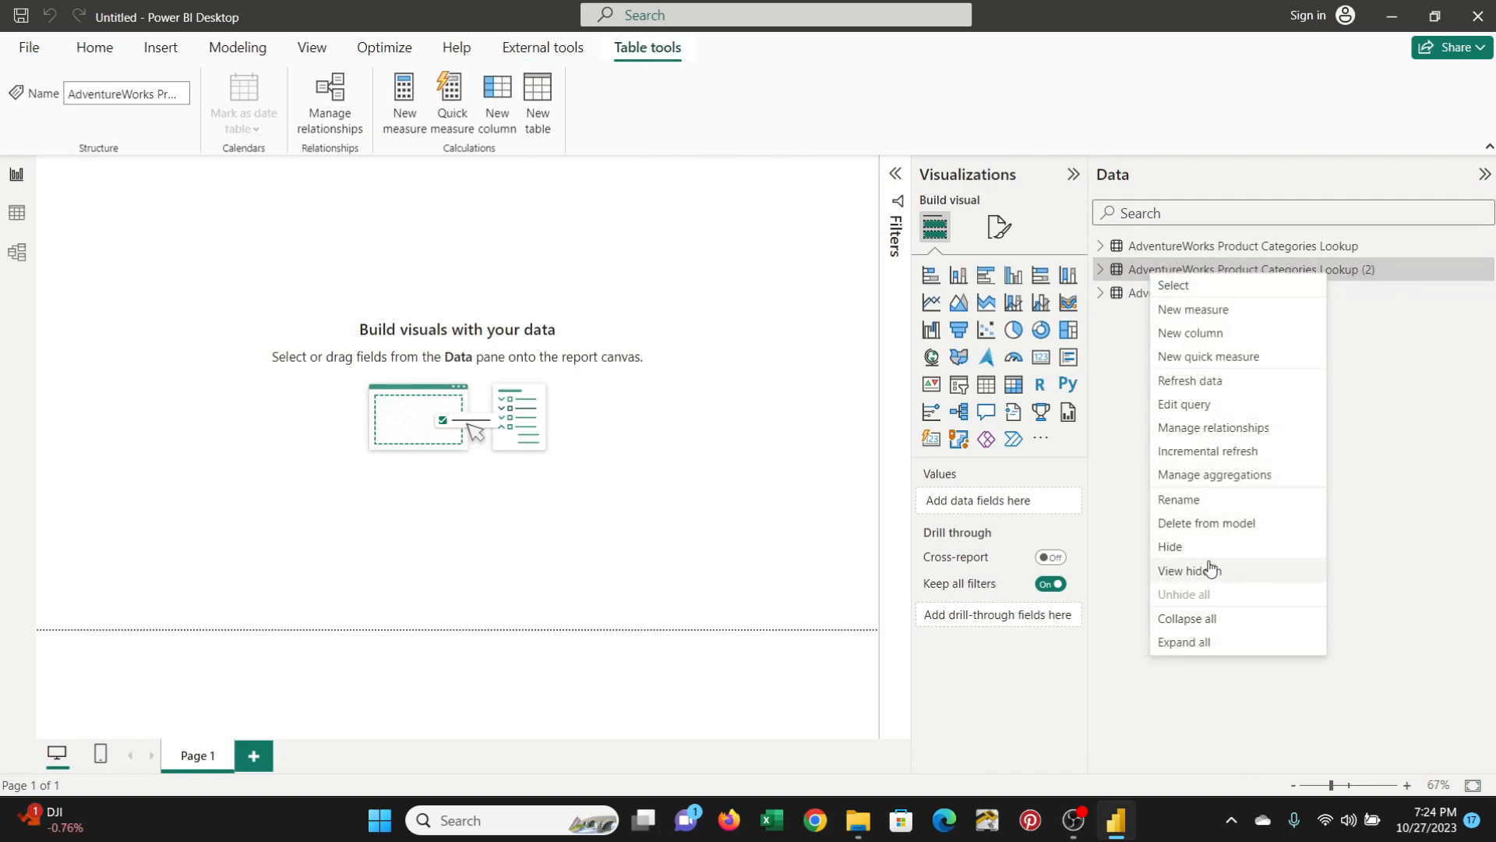
{"action": "left_click", "coordinate": [1208, 523]}
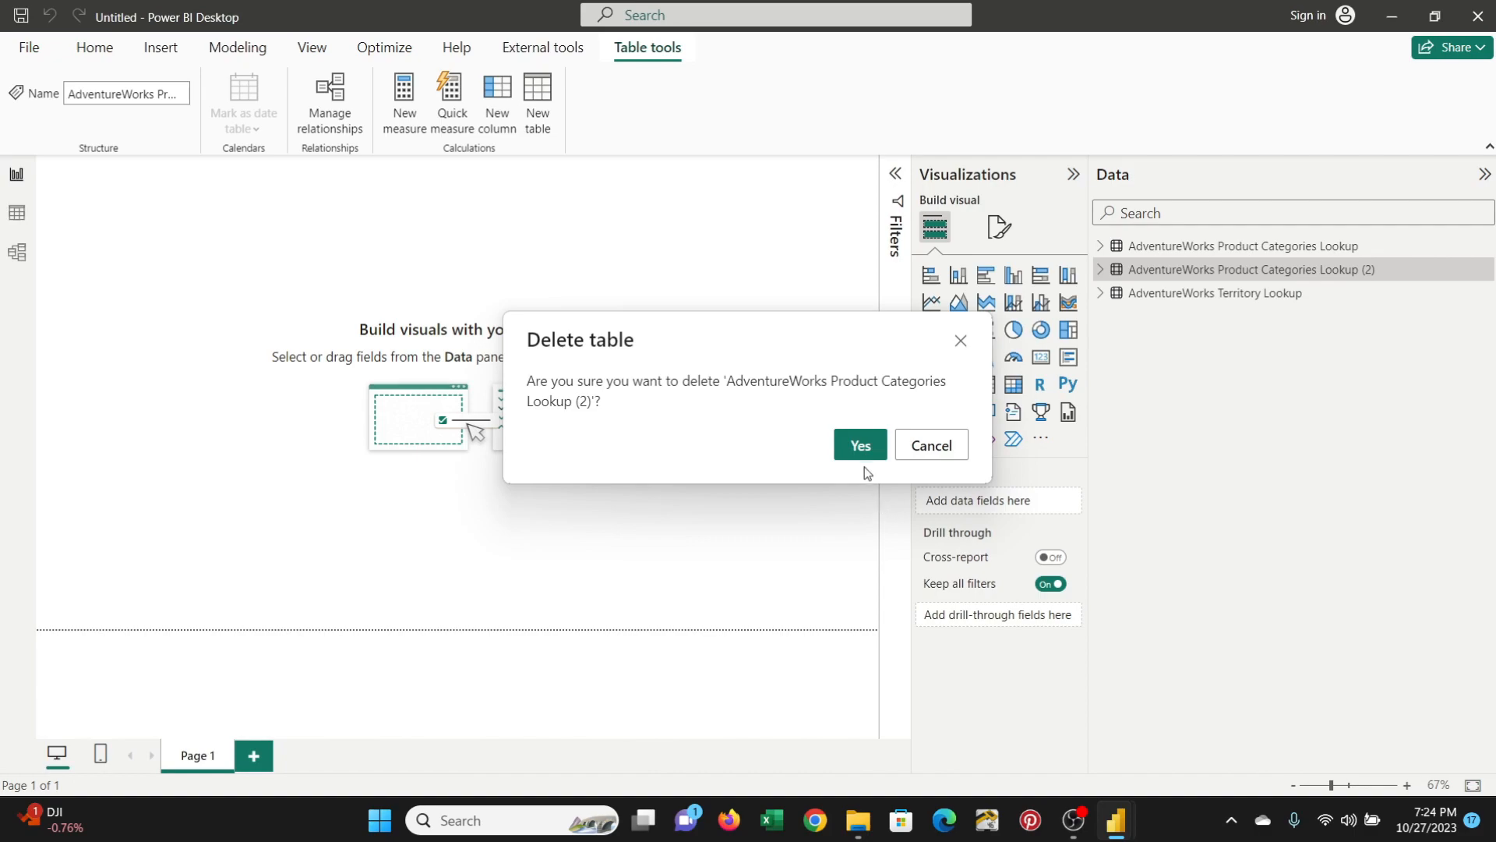
{"action": "left_click", "coordinate": [859, 441]}
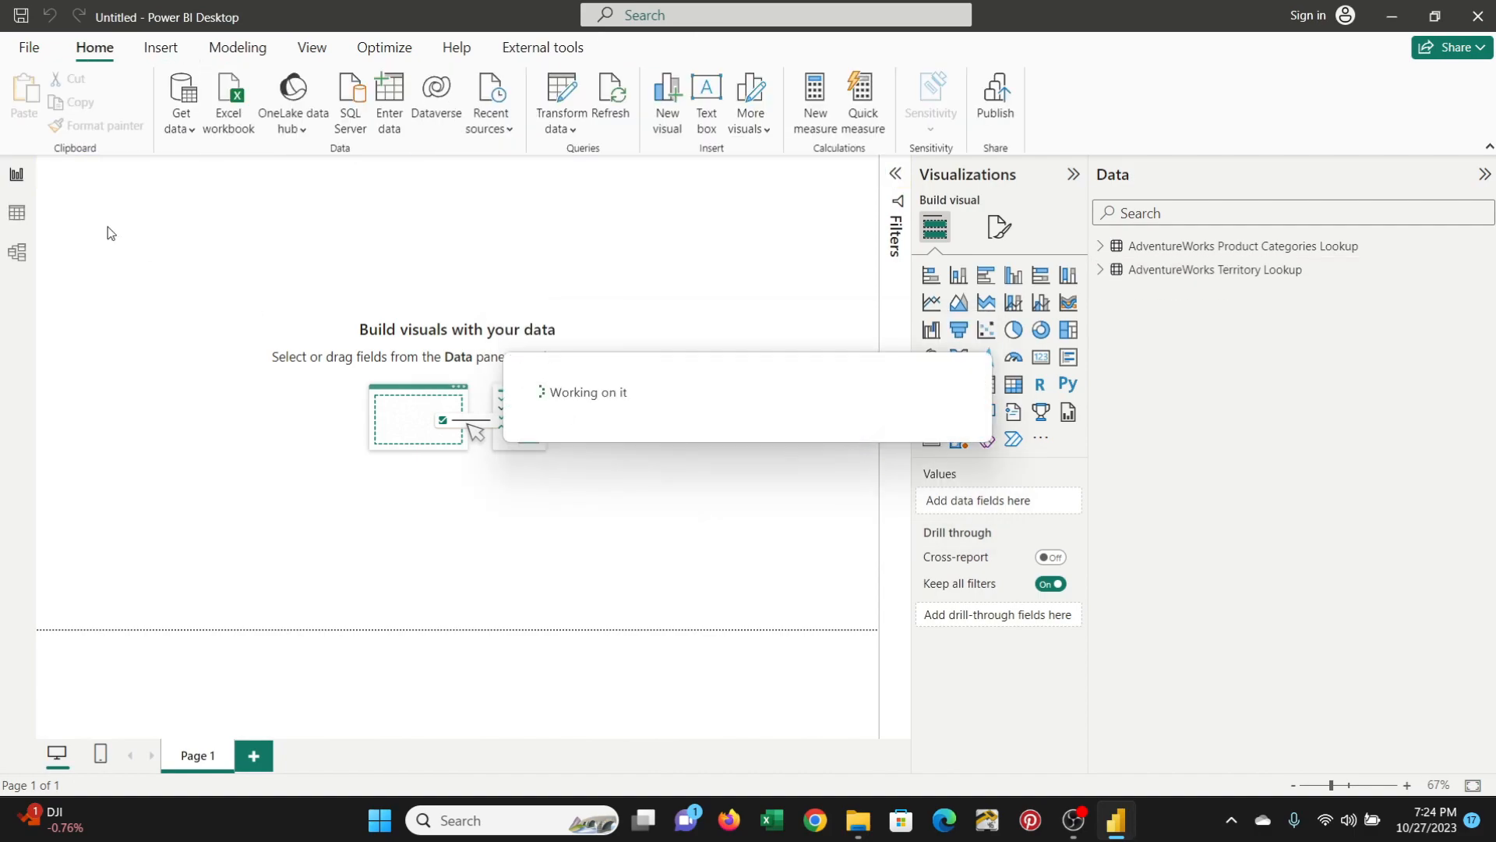
- Import the AdventureWorks Product Lookup CSV file and load it into the report
{"action": "left_click", "coordinate": [181, 118]}
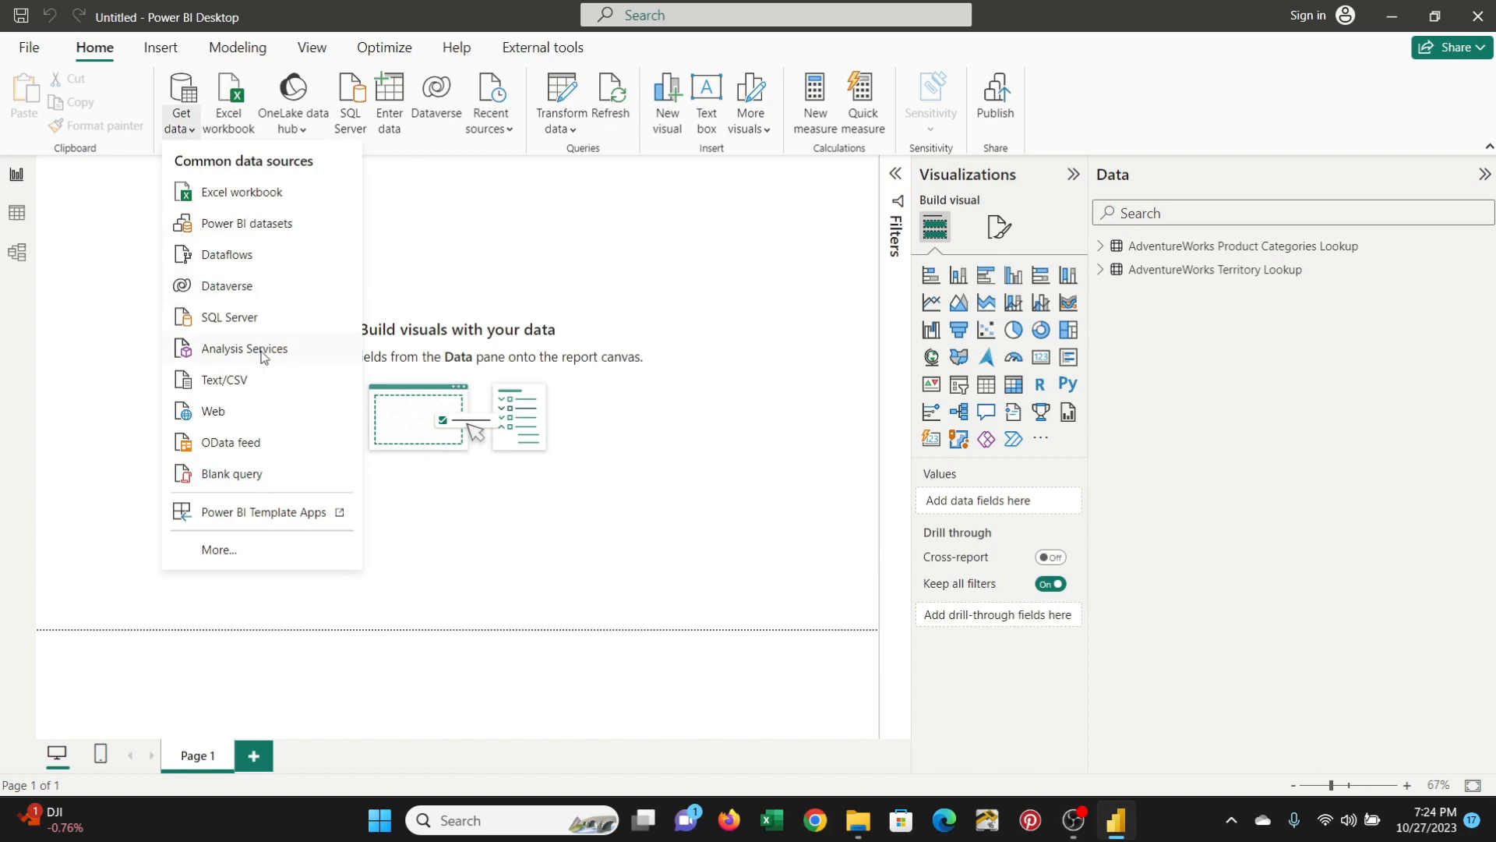
{"action": "left_click", "coordinate": [247, 389]}
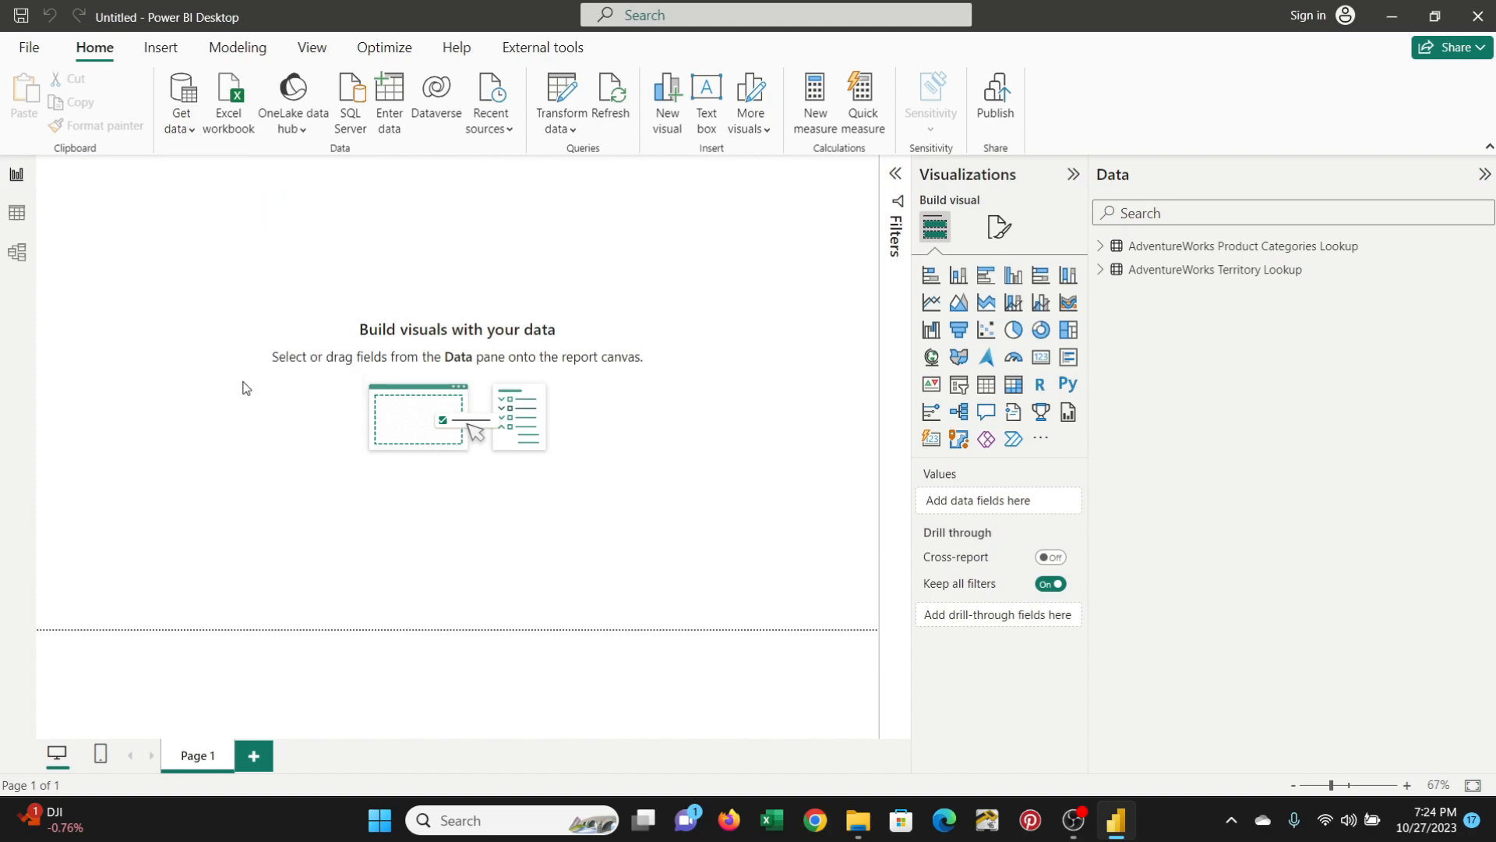
{"action": "left_click_drag", "start_coordinate": [860, 52], "coordinate": [749, 41]}
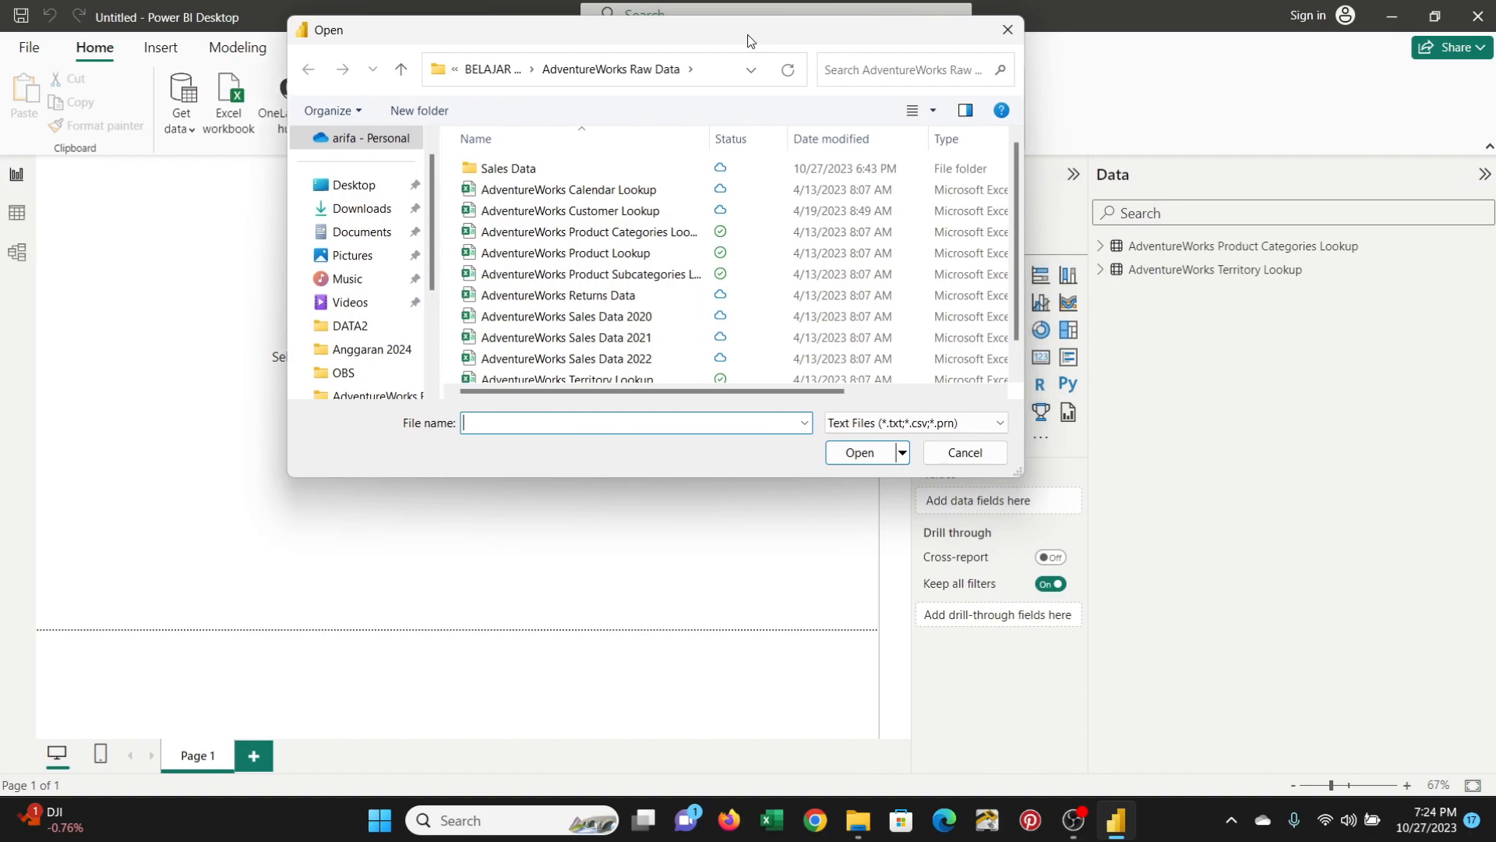
{"action": "left_click", "coordinate": [635, 253]}
{"action": "left_click", "coordinate": [879, 461]}
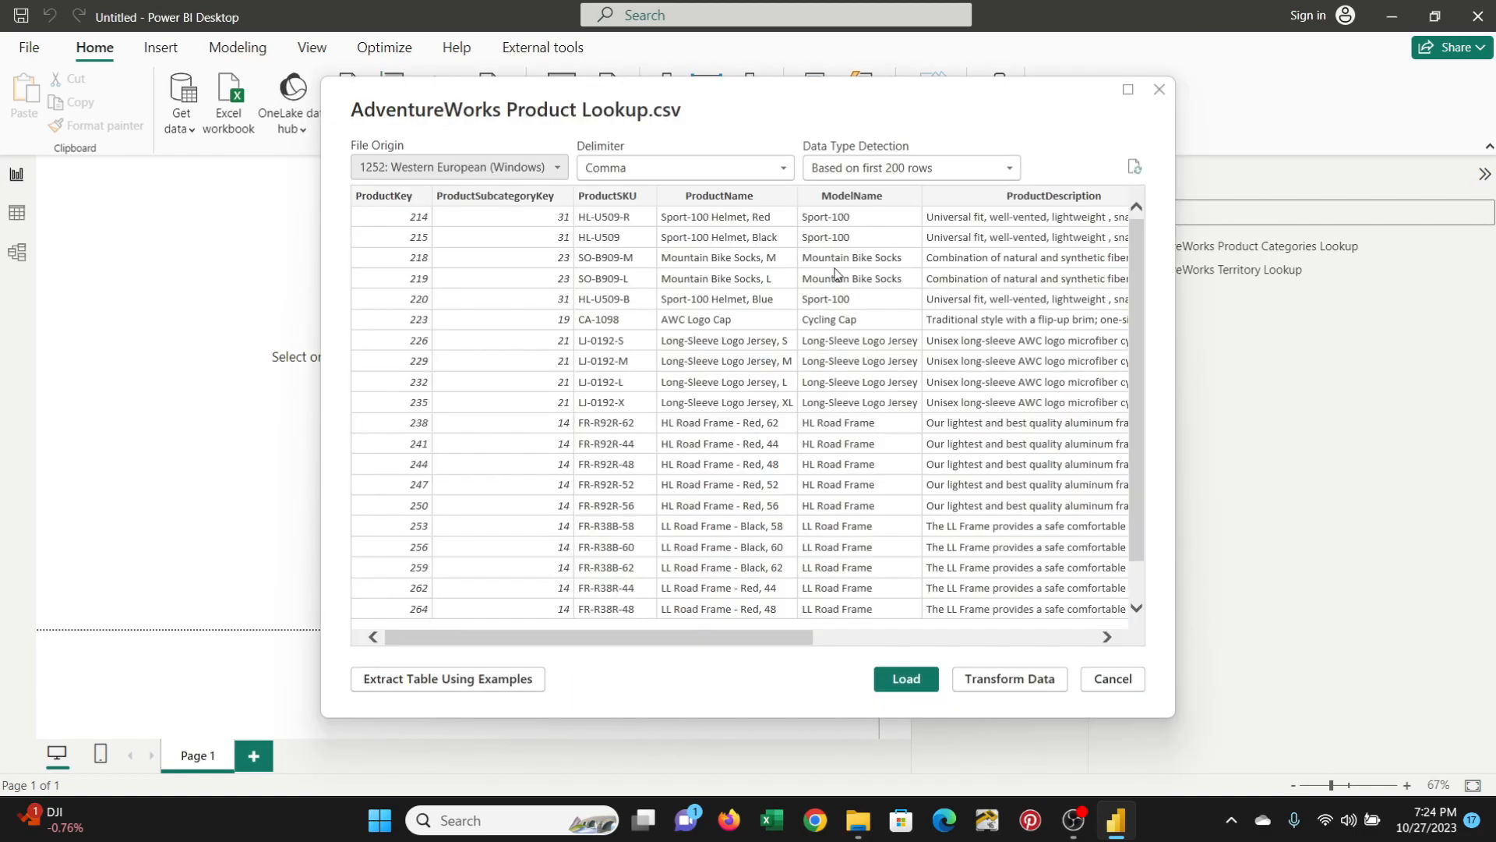
{"action": "left_click", "coordinate": [904, 679]}
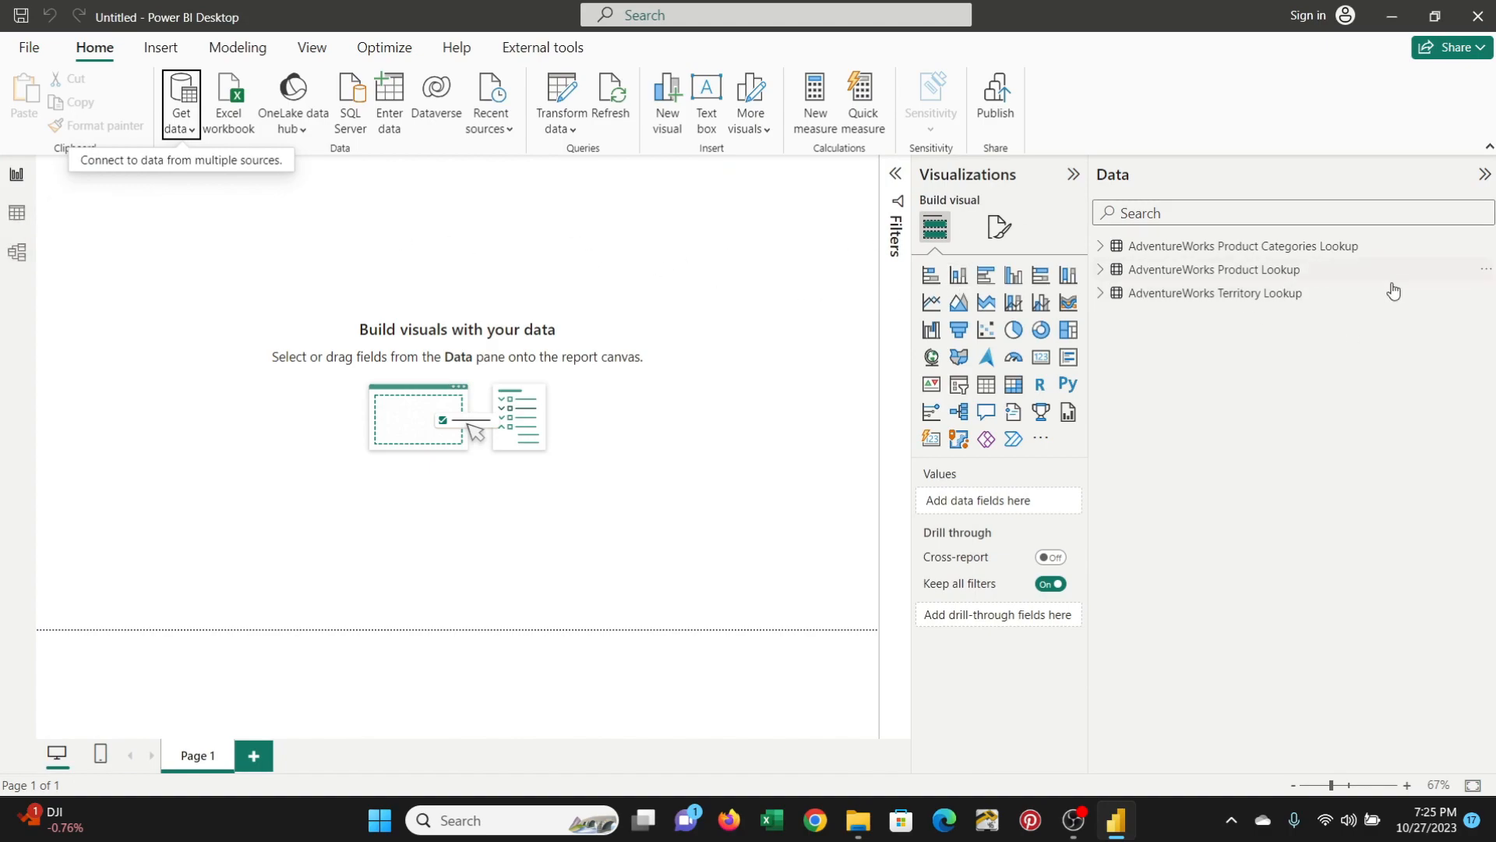
- Import the AdventureWorks Product Subcategories Lookup CSV file and load it into the report
{"action": "left_click", "coordinate": [187, 123]}
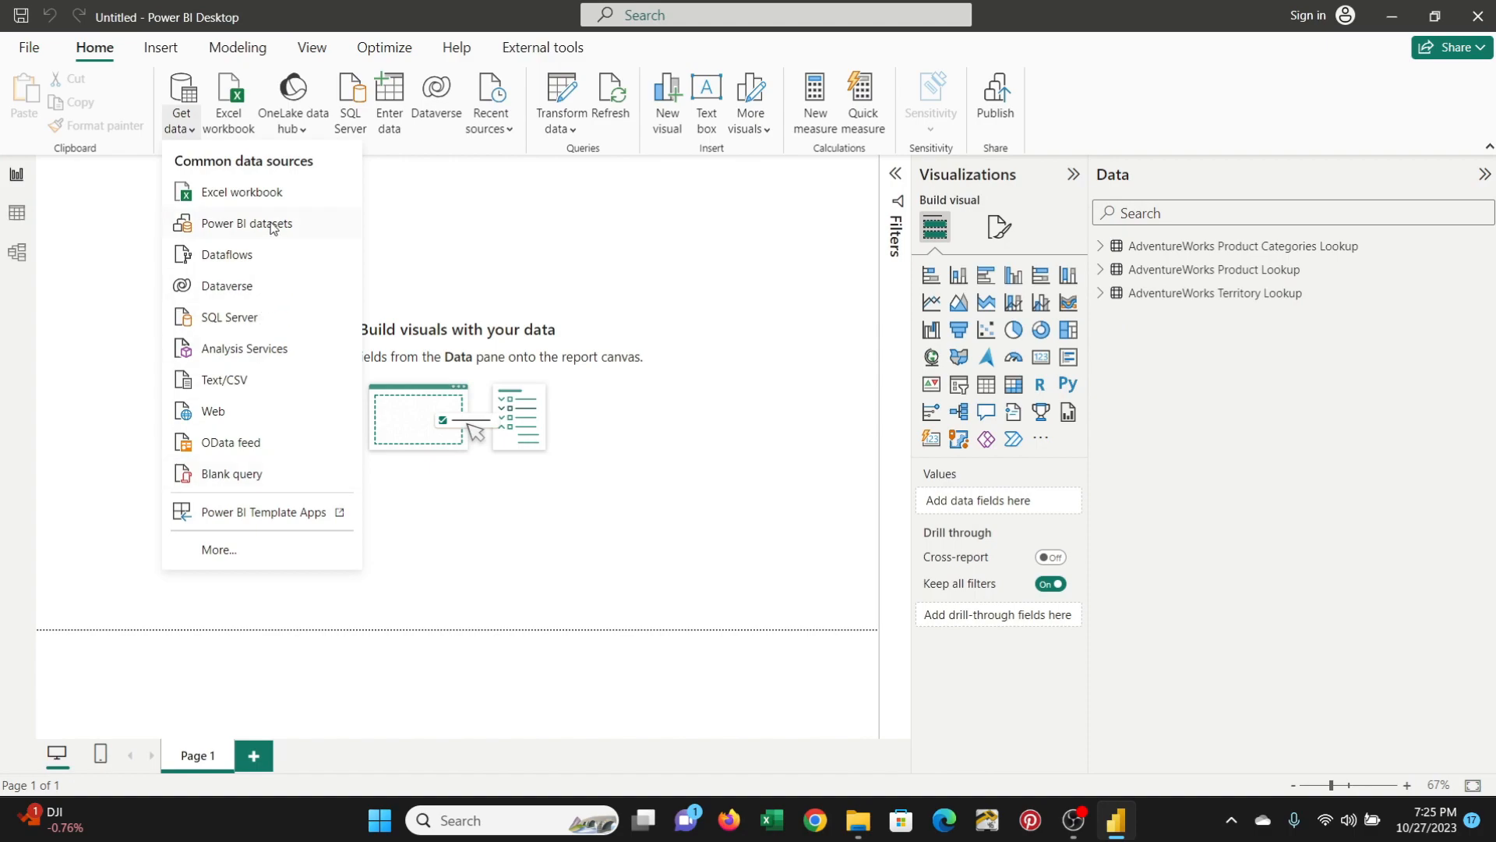
{"action": "left_click", "coordinate": [241, 381]}
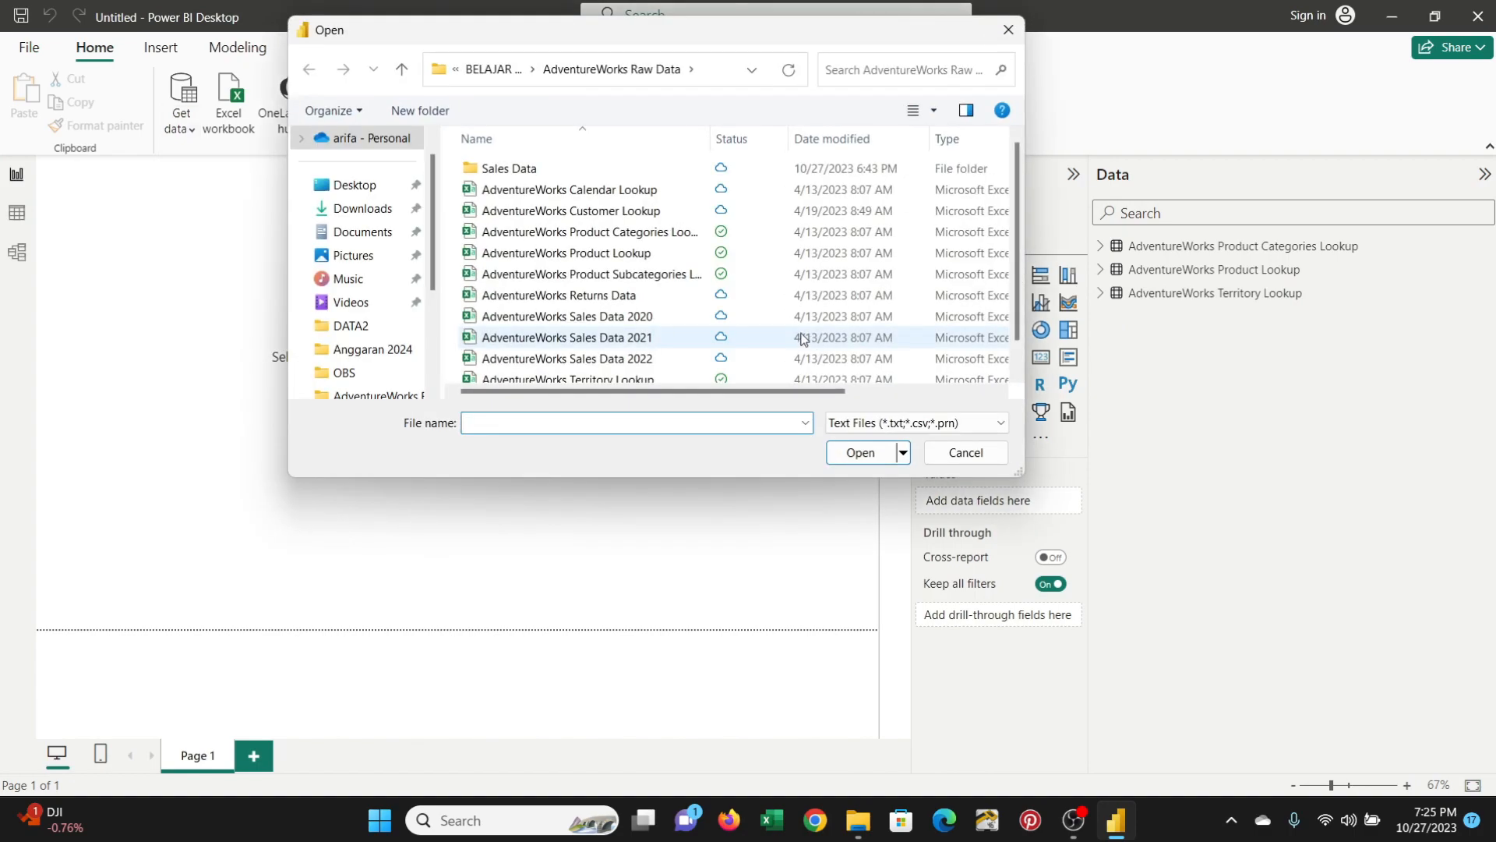
{"action": "double_click", "coordinate": [682, 275]}
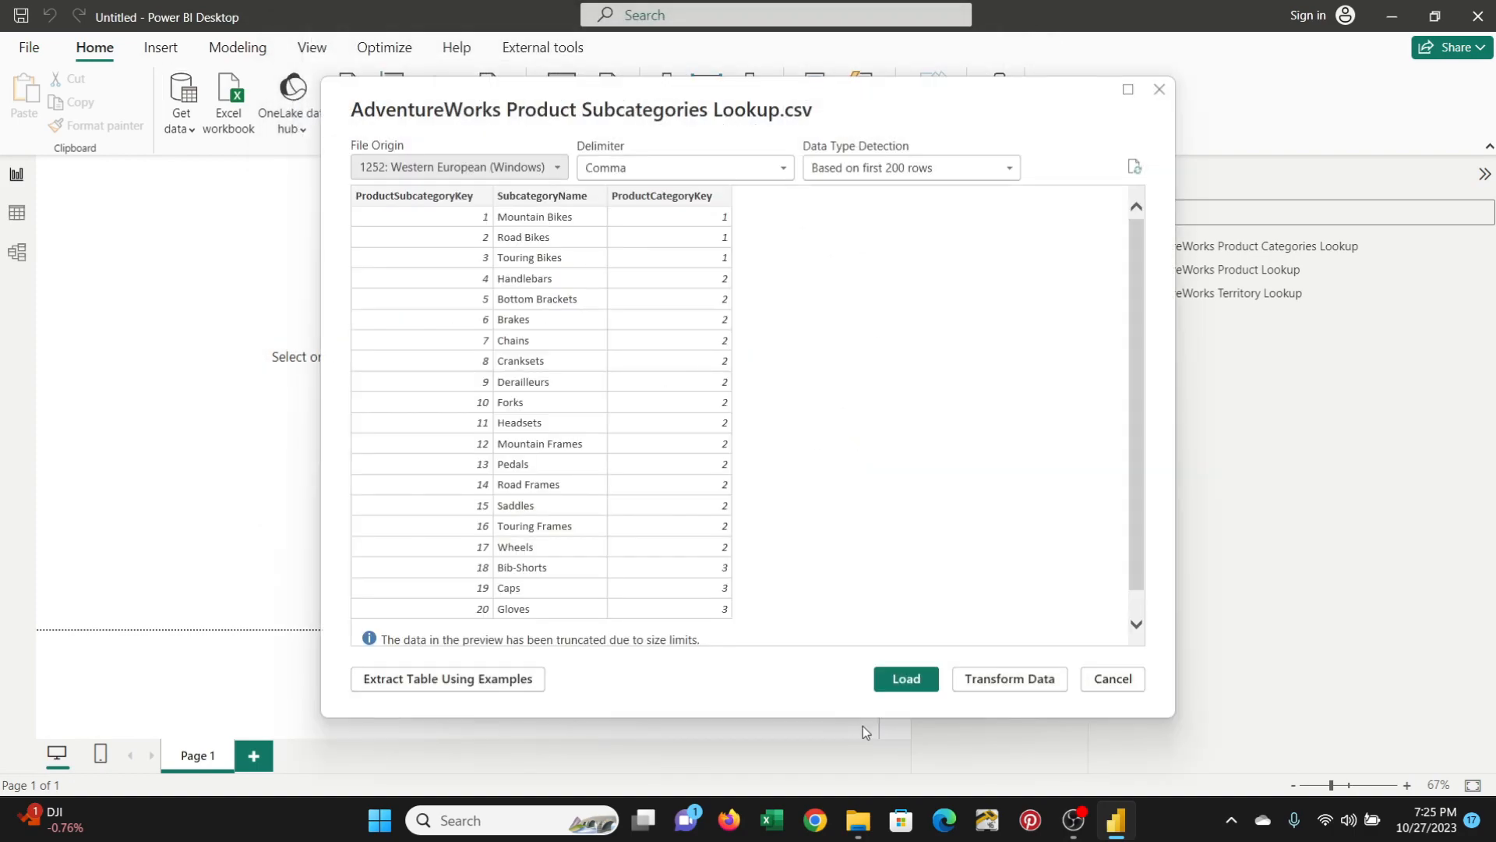
{"action": "left_click", "coordinate": [901, 686]}
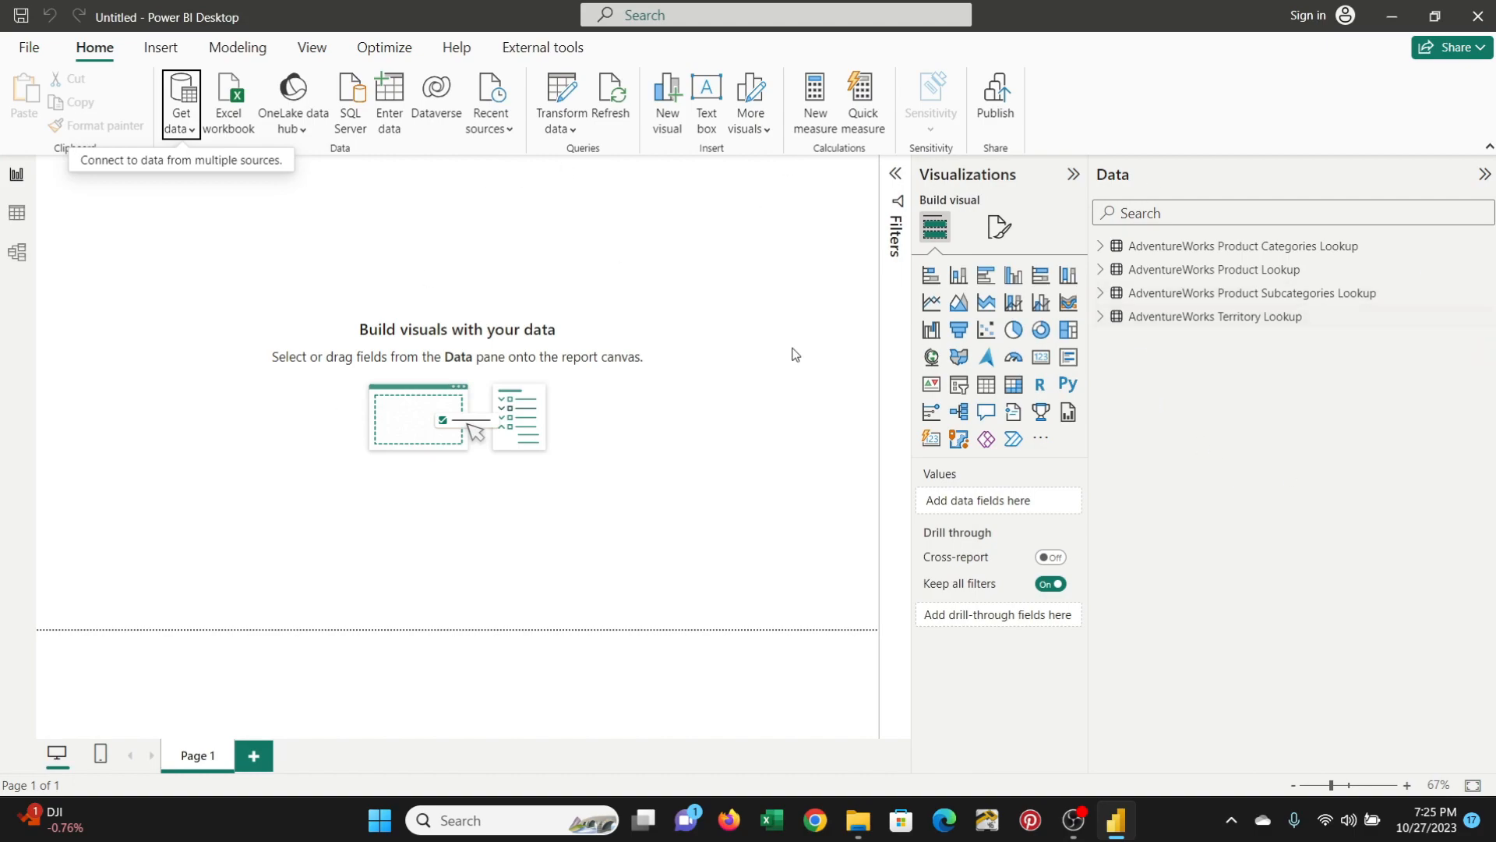
- Open the loaded tables in the Power Query Editor for transforming their data
{"action": "left_click", "coordinate": [569, 118]}
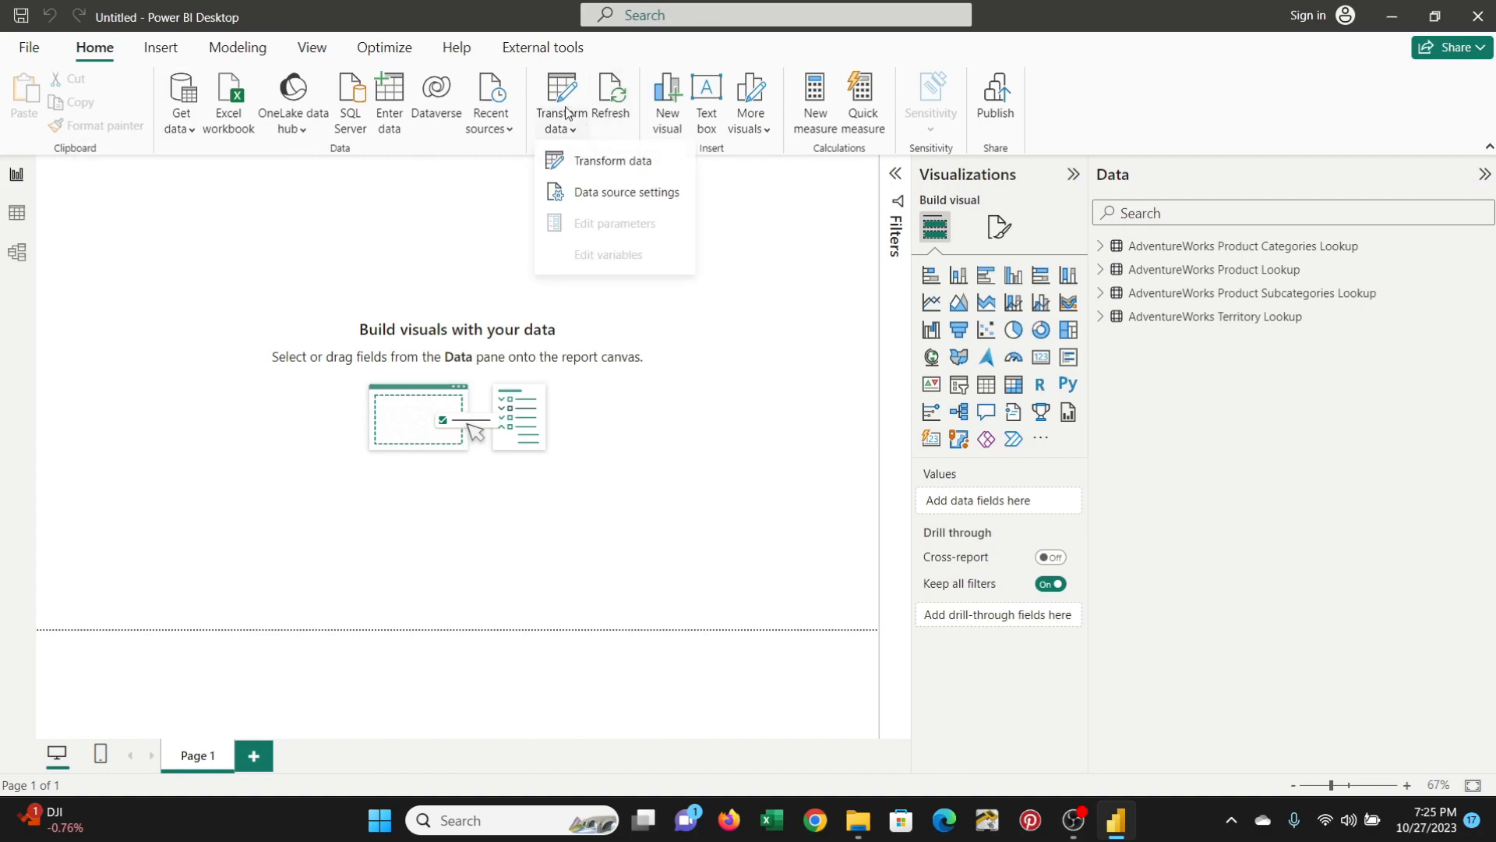
{"action": "left_click", "coordinate": [590, 162]}
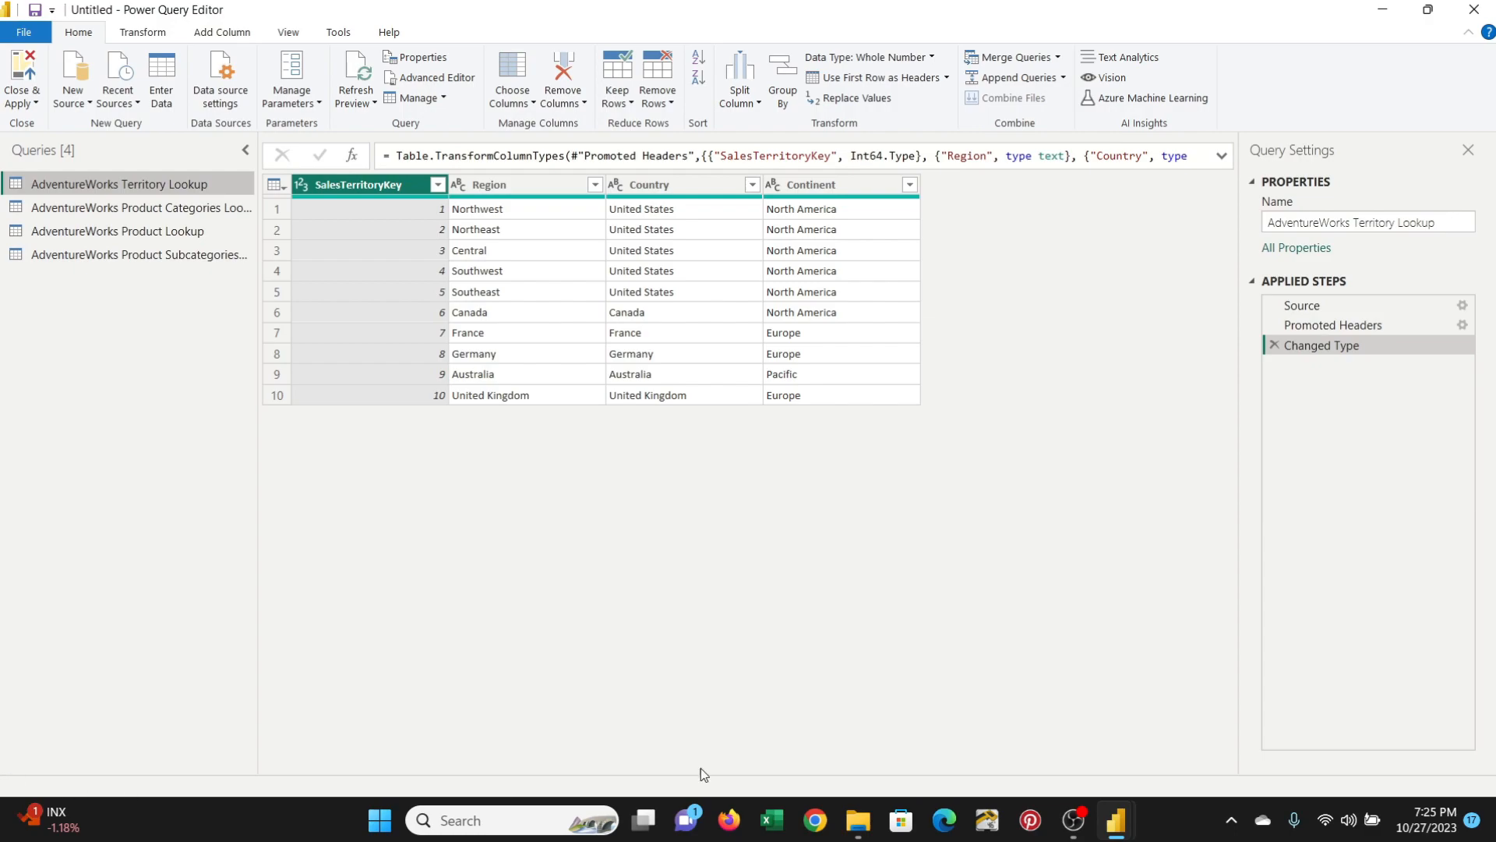
- Examine the Territory Lookup query at its Source, Promoted Headers and Changed Type steps, including the source file path and the column headers
{"action": "left_click", "coordinate": [1297, 311]}
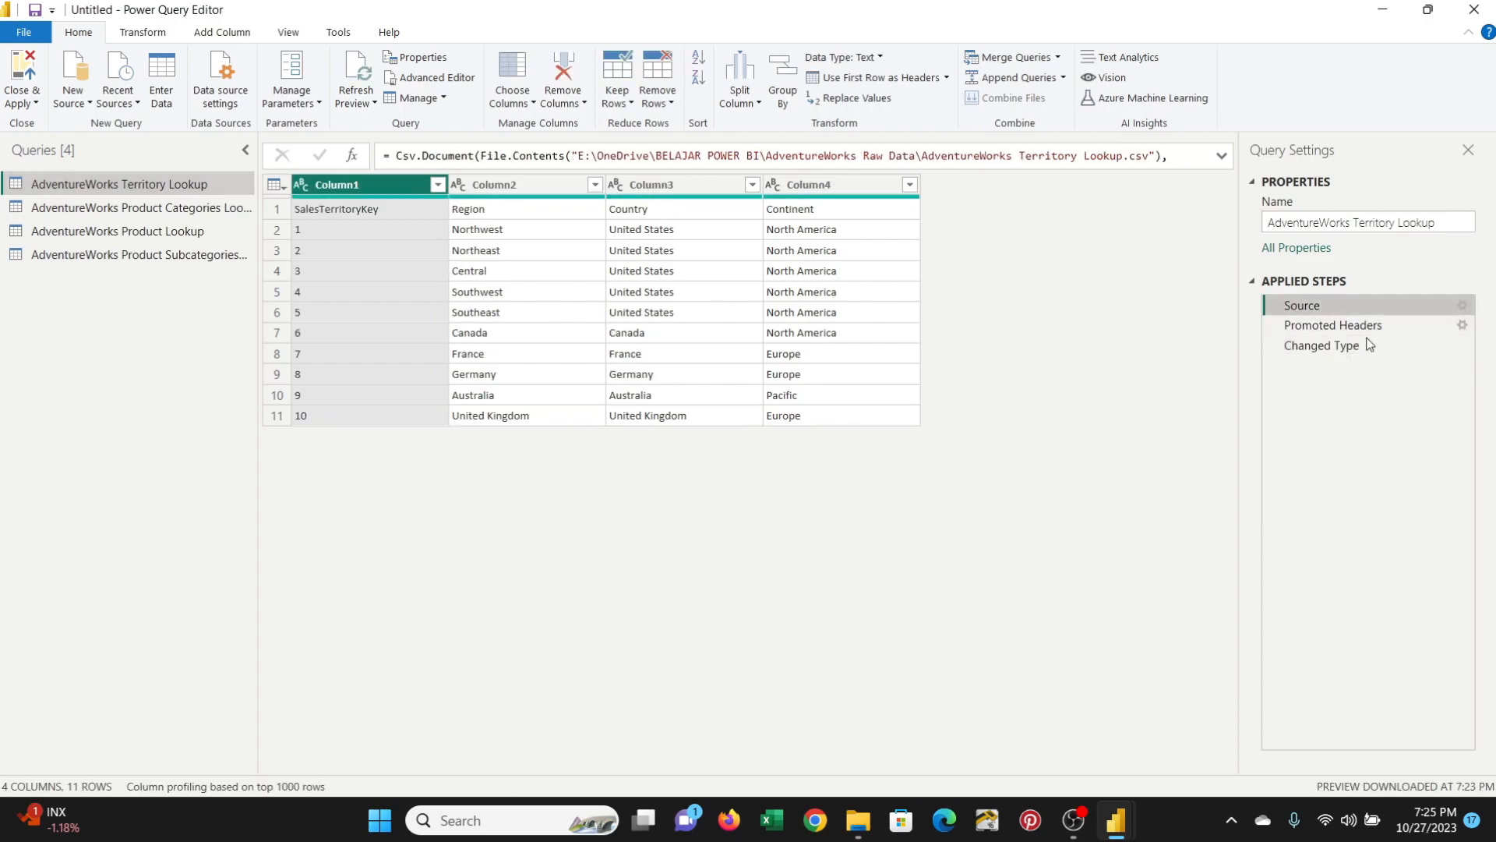
{"action": "left_click", "coordinate": [517, 156]}
{"action": "left_click_drag", "start_coordinate": [564, 156], "coordinate": [1224, 160]}
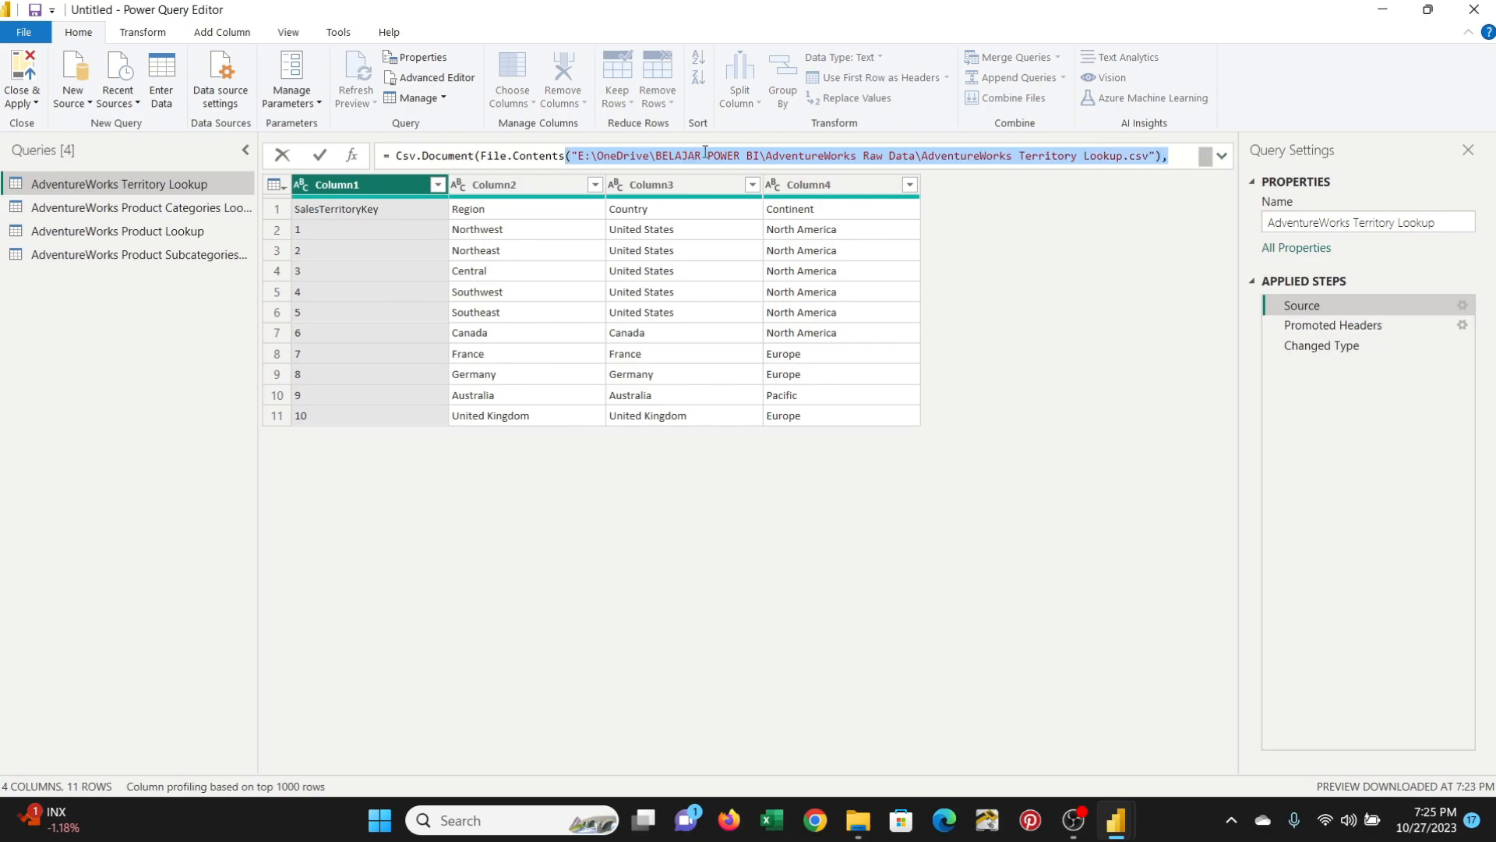
{"action": "left_click", "coordinate": [1037, 243]}
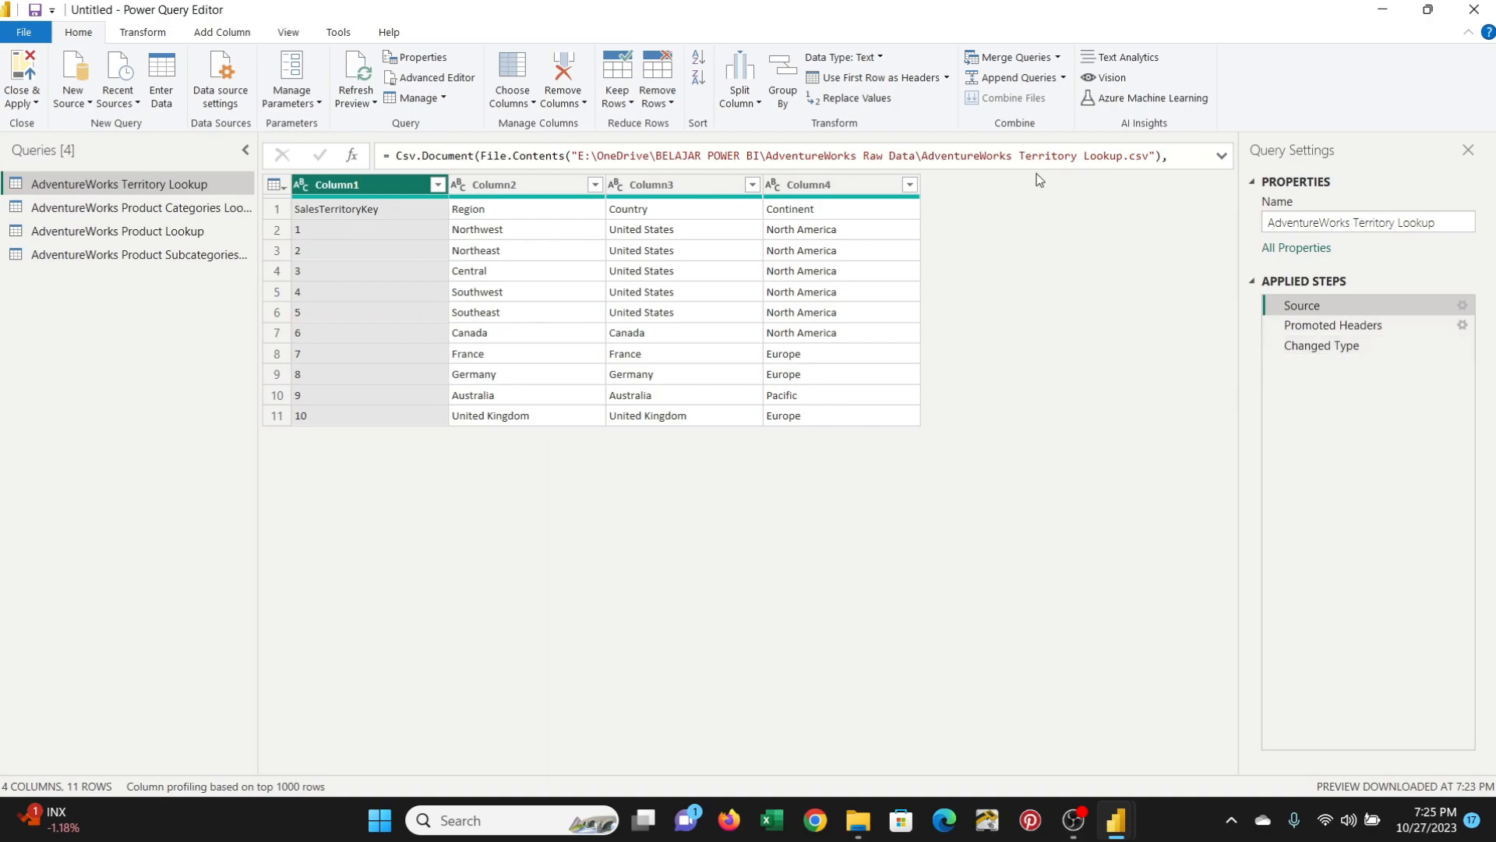
{"action": "left_click", "coordinate": [1312, 327]}
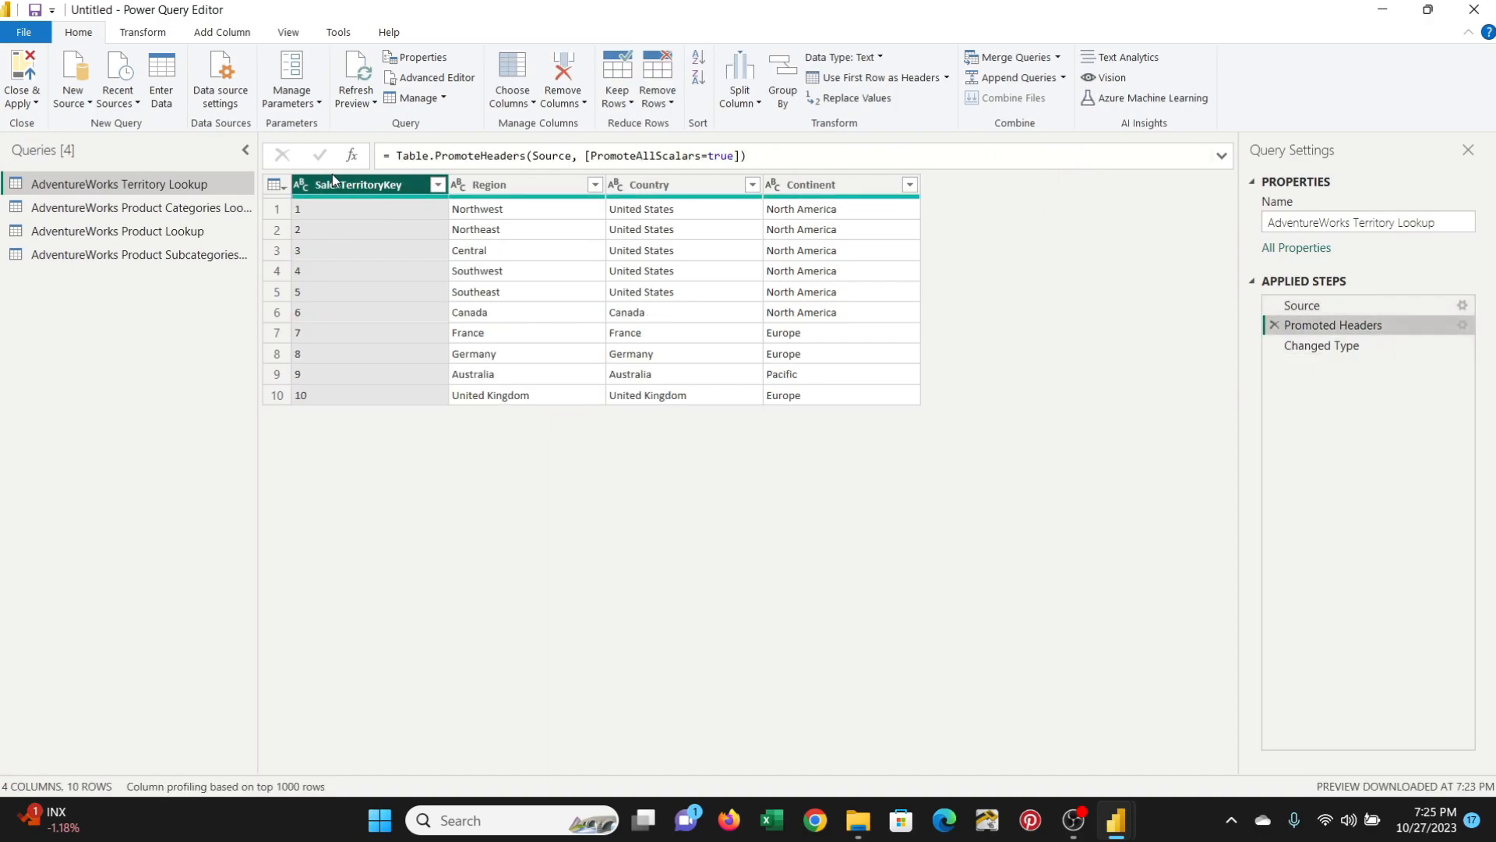
{"action": "left_click", "coordinate": [504, 184]}
{"action": "left_click", "coordinate": [662, 186]}
{"action": "left_click", "coordinate": [815, 187]}
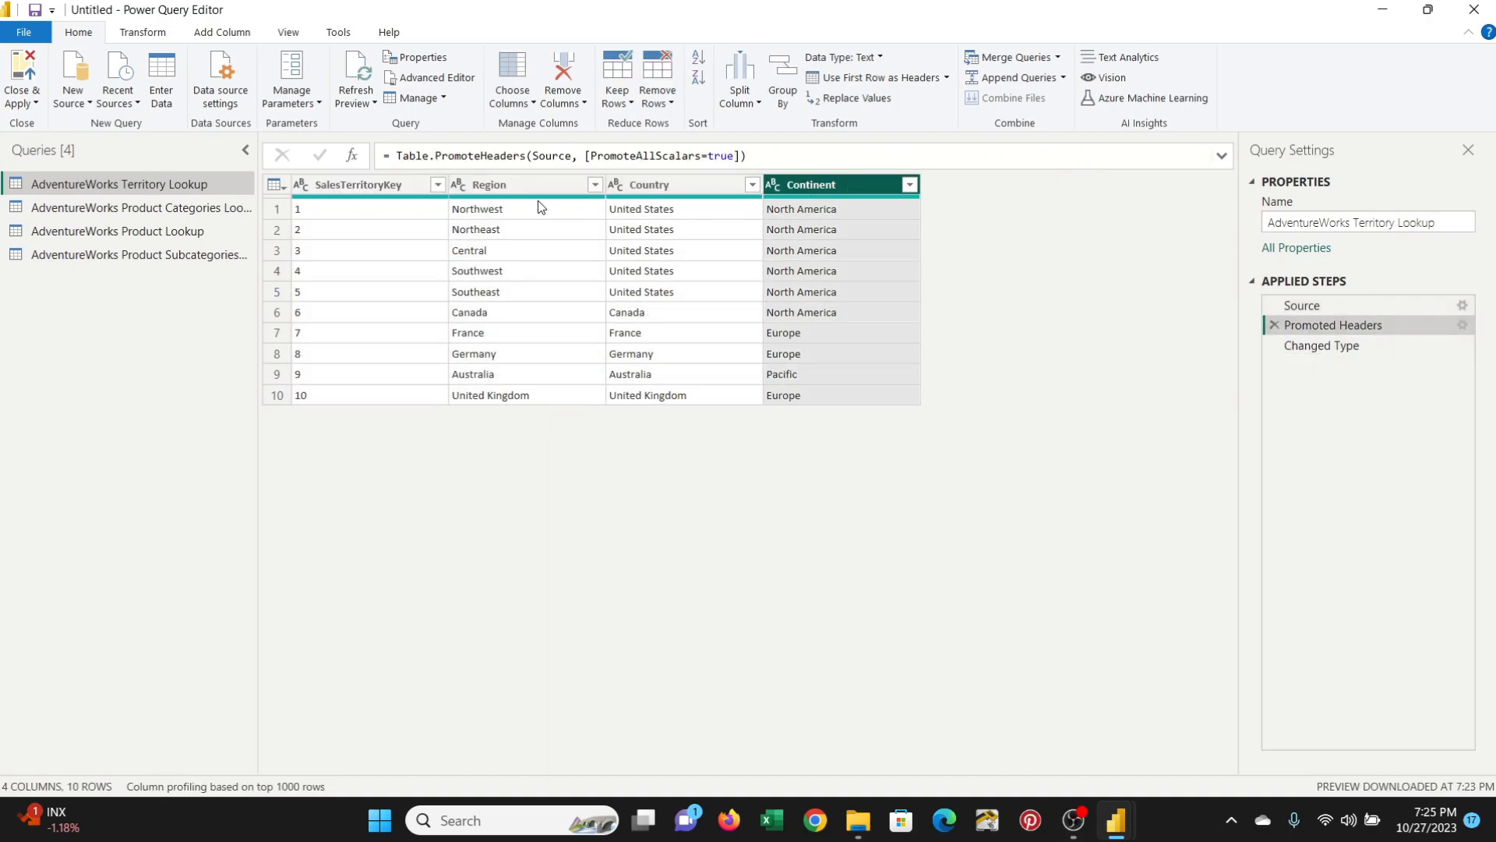
{"action": "left_click", "coordinate": [390, 183]}
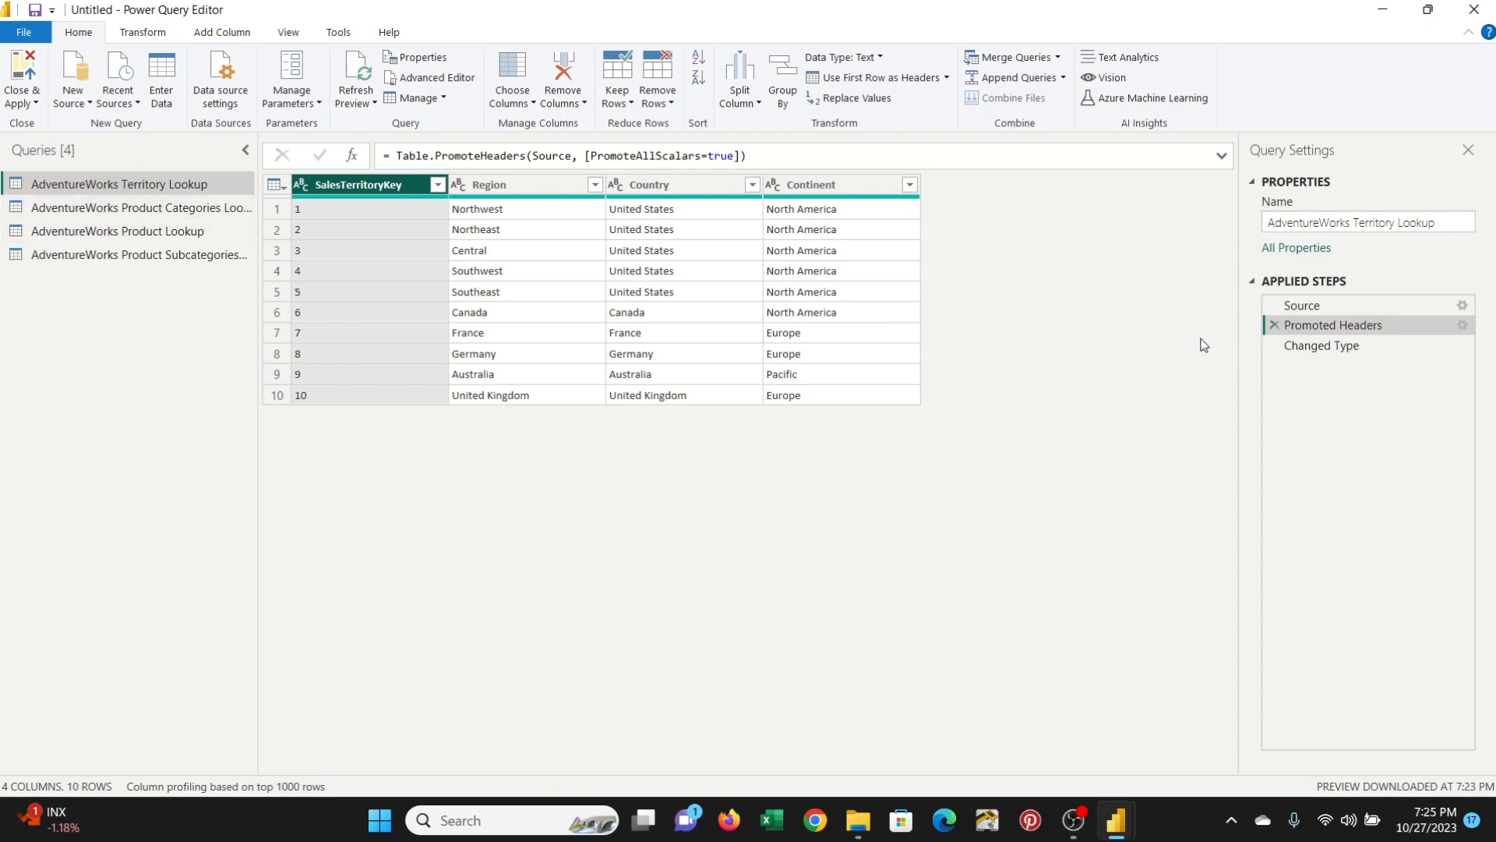
{"action": "left_click", "coordinate": [1364, 346]}
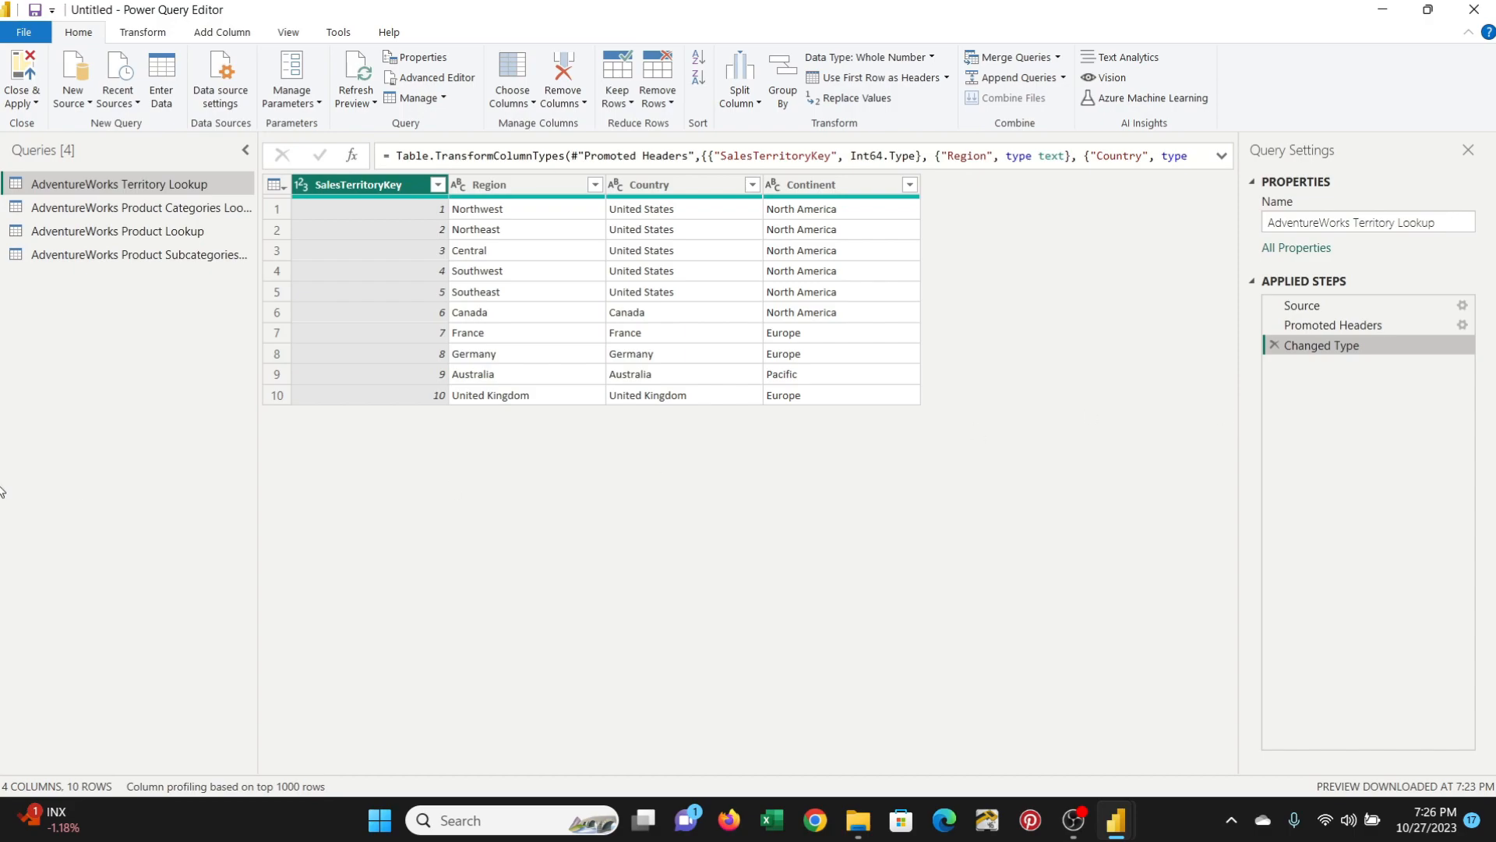
- View the AdventureWorks Product Categories Lookup query and open the AdventureWorks Product Lookup query
{"action": "left_click", "coordinate": [101, 208]}
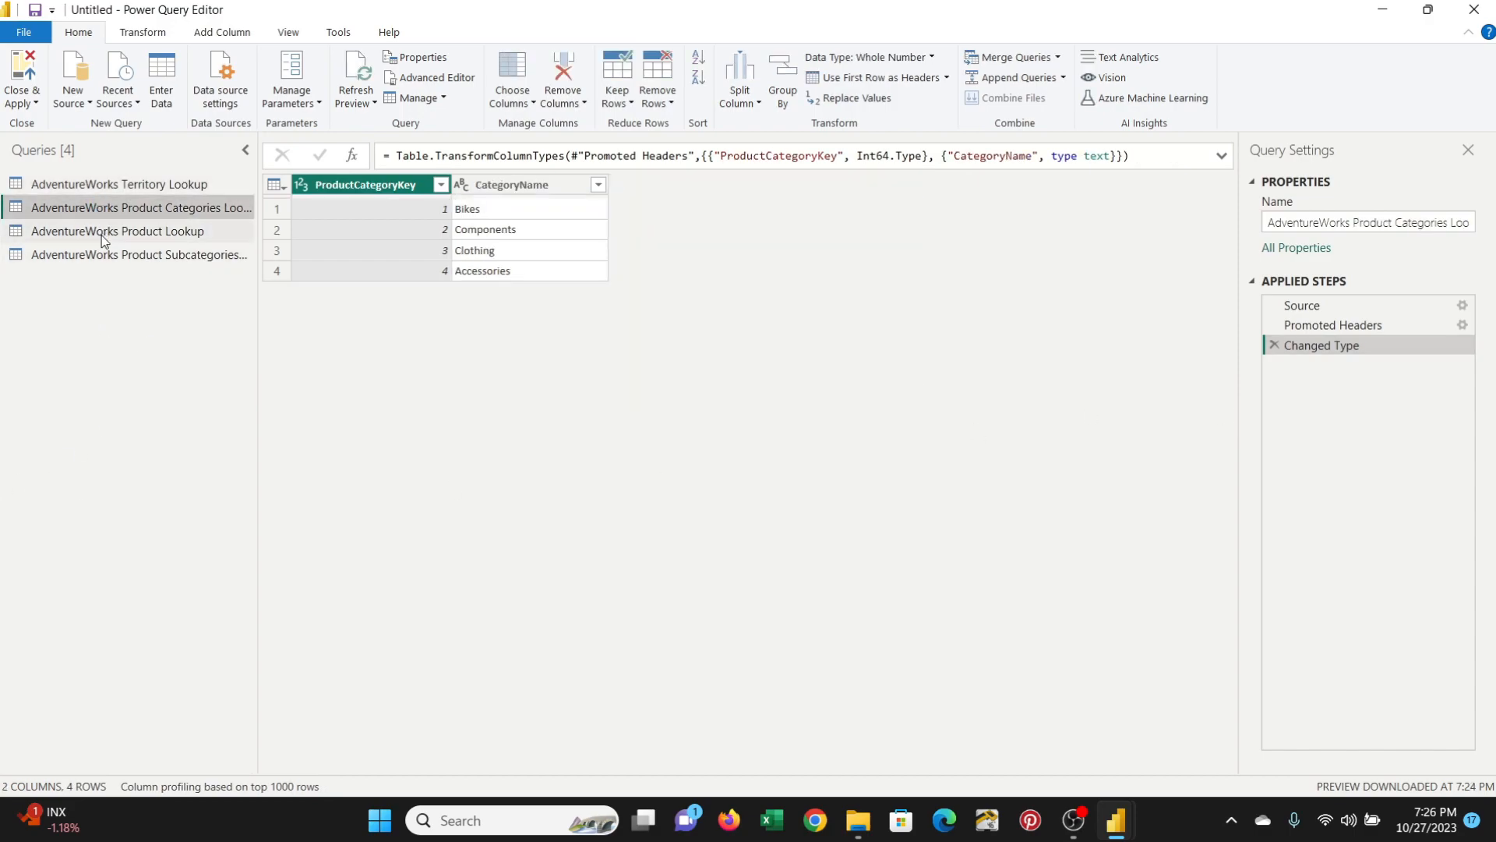
{"action": "left_click", "coordinate": [107, 232]}
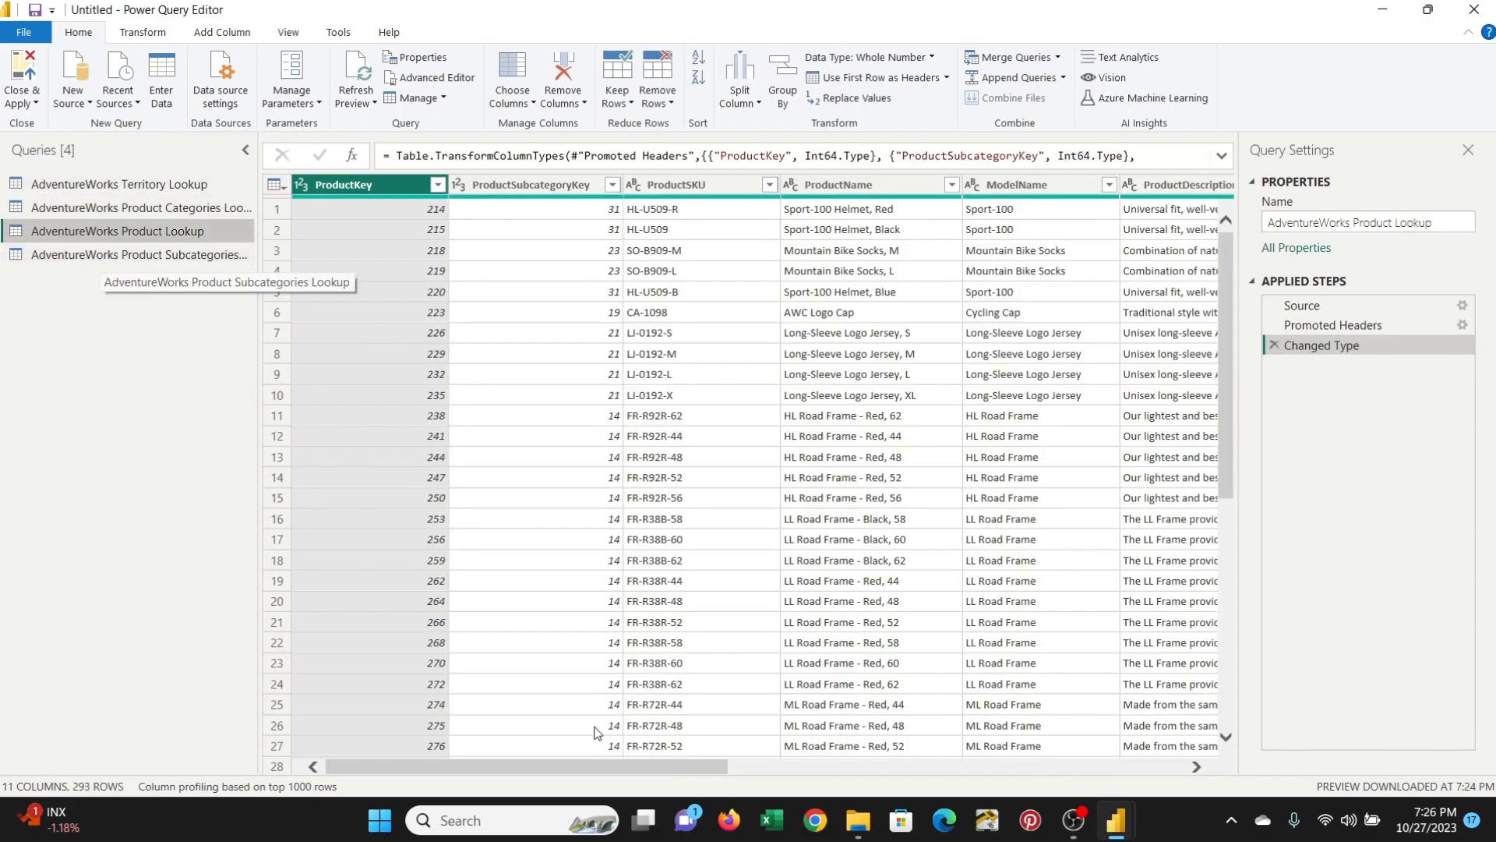
{"action": "left_click_drag", "start_coordinate": [595, 769], "coordinate": [338, 741]}
{"action": "left_click", "coordinate": [337, 738]}
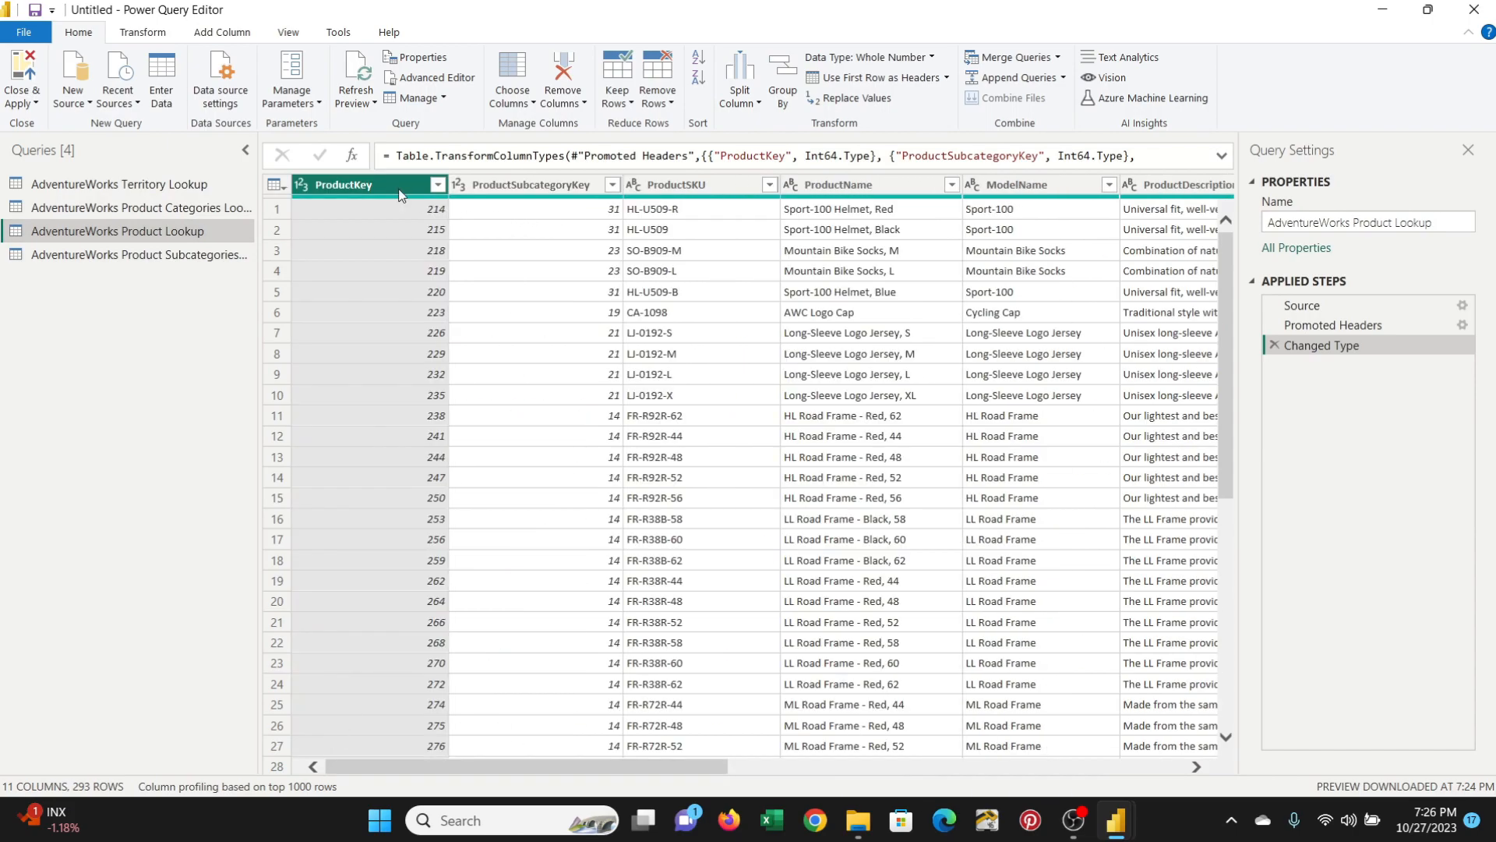
- Convert the ProductKey column to the Percentage data type, adding the conversion as a new step
{"action": "left_click", "coordinate": [302, 184]}
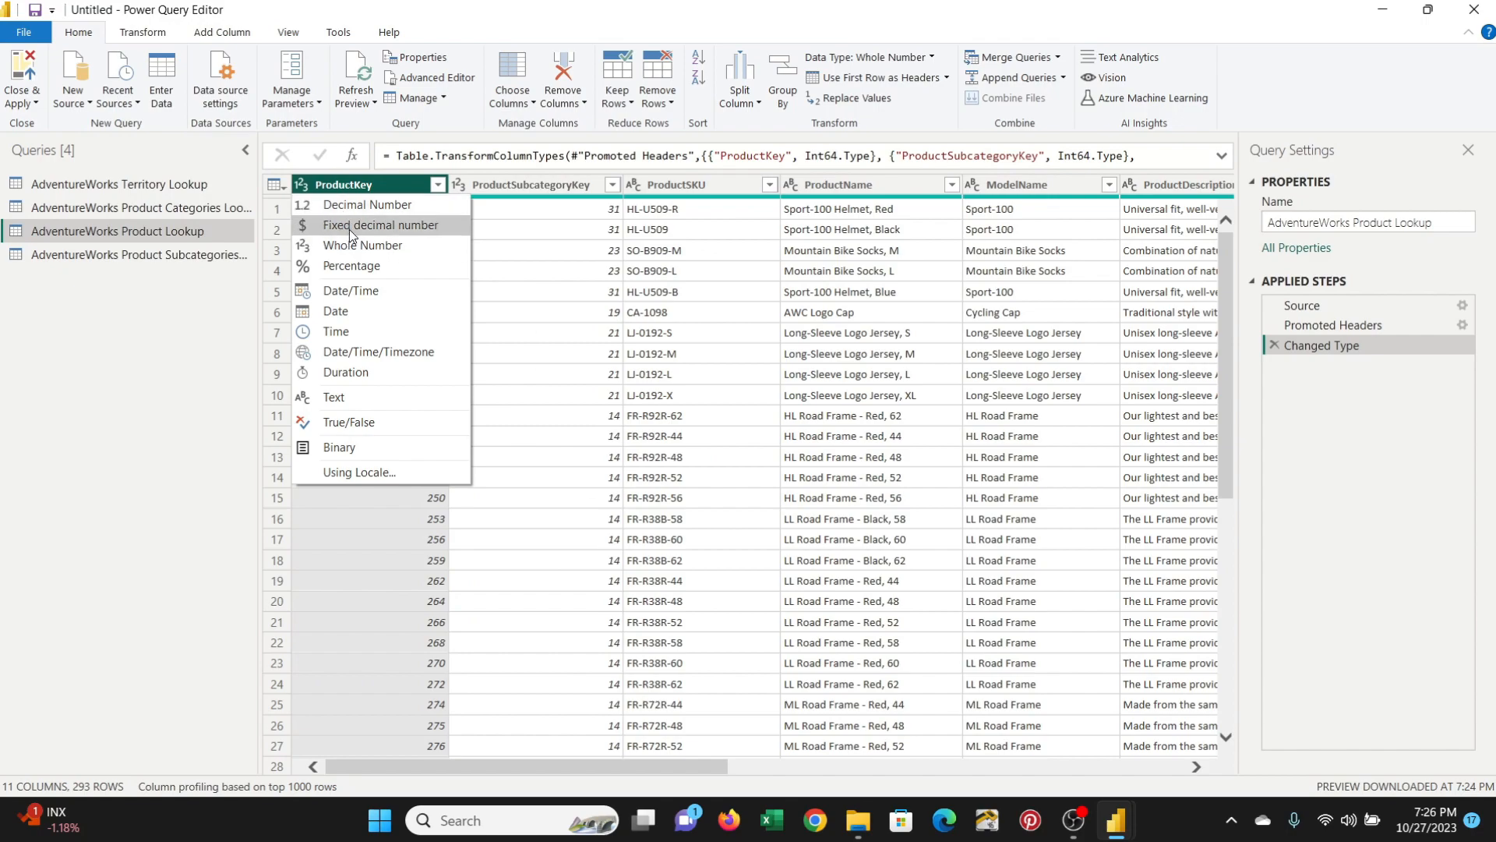
{"action": "left_click", "coordinate": [352, 269]}
{"action": "left_click", "coordinate": [863, 449]}
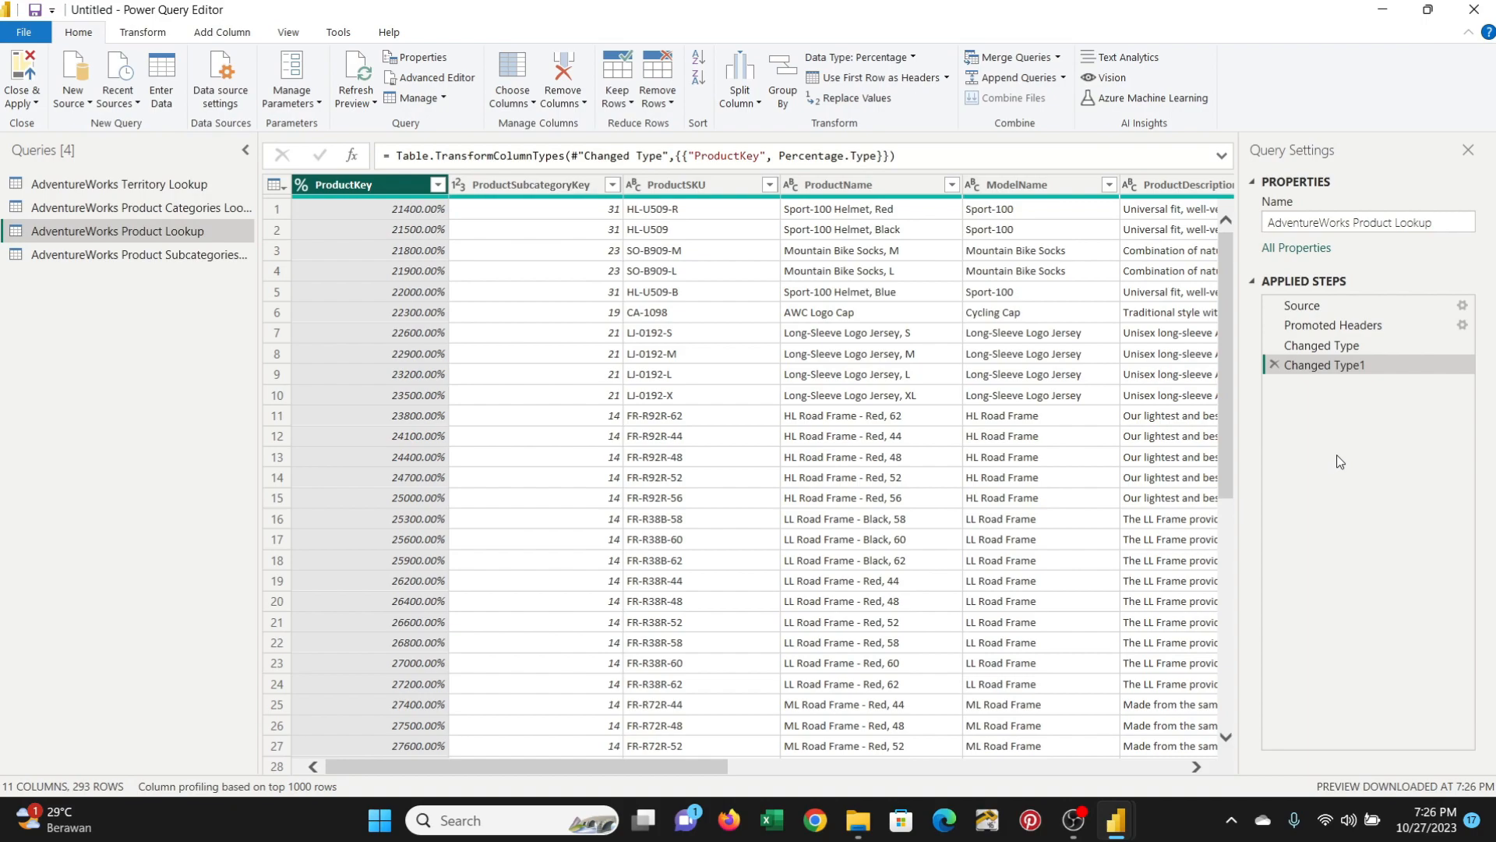
- Compare the ProductKey column before and after the Percentage conversion, and delete that conversion step
{"action": "left_click", "coordinate": [1328, 347]}
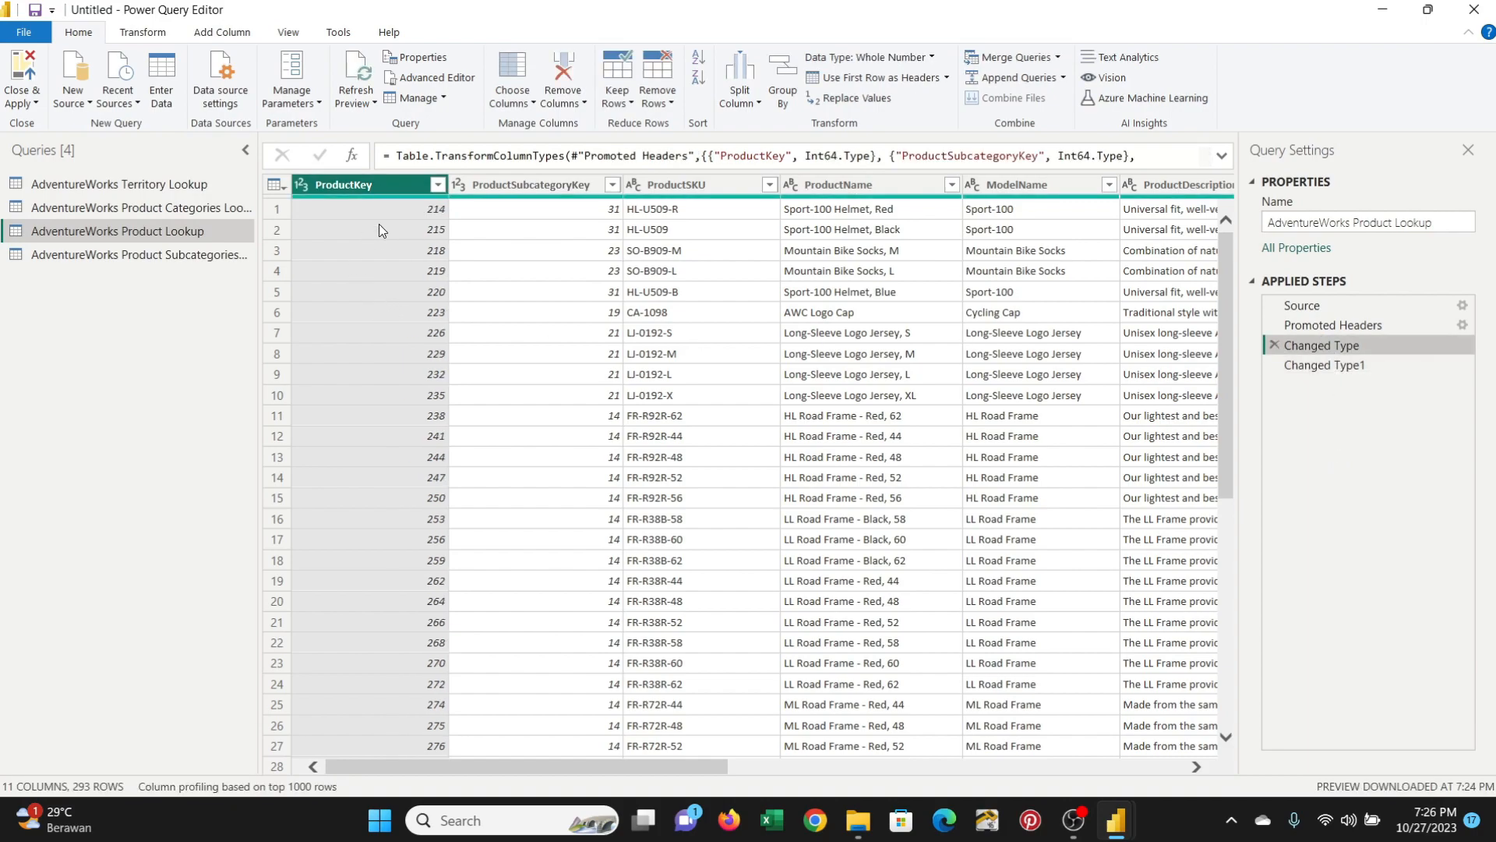
{"action": "left_click", "coordinate": [1318, 366]}
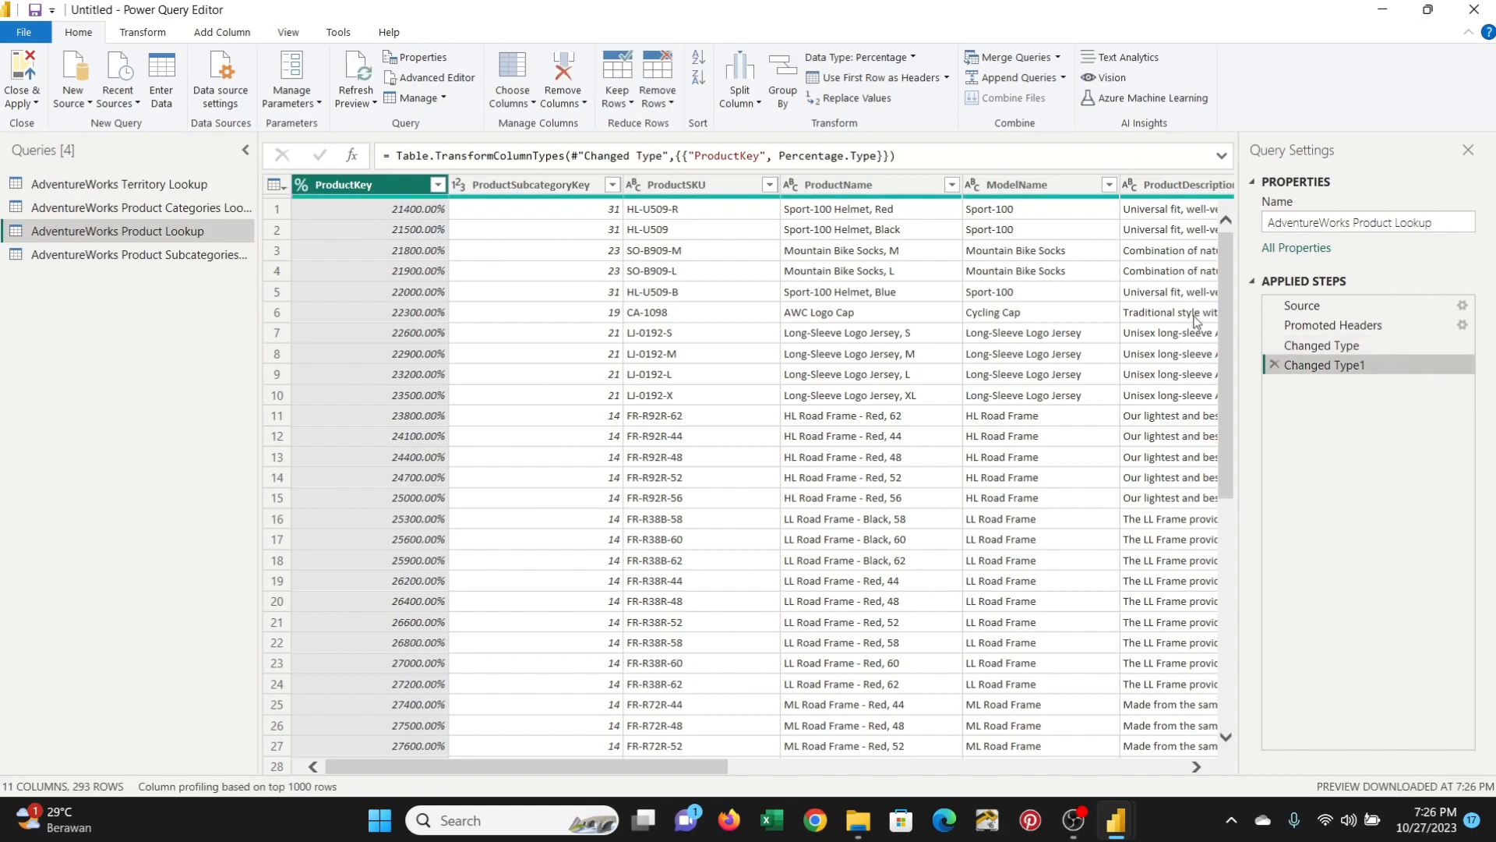
{"action": "left_click", "coordinate": [1274, 365]}
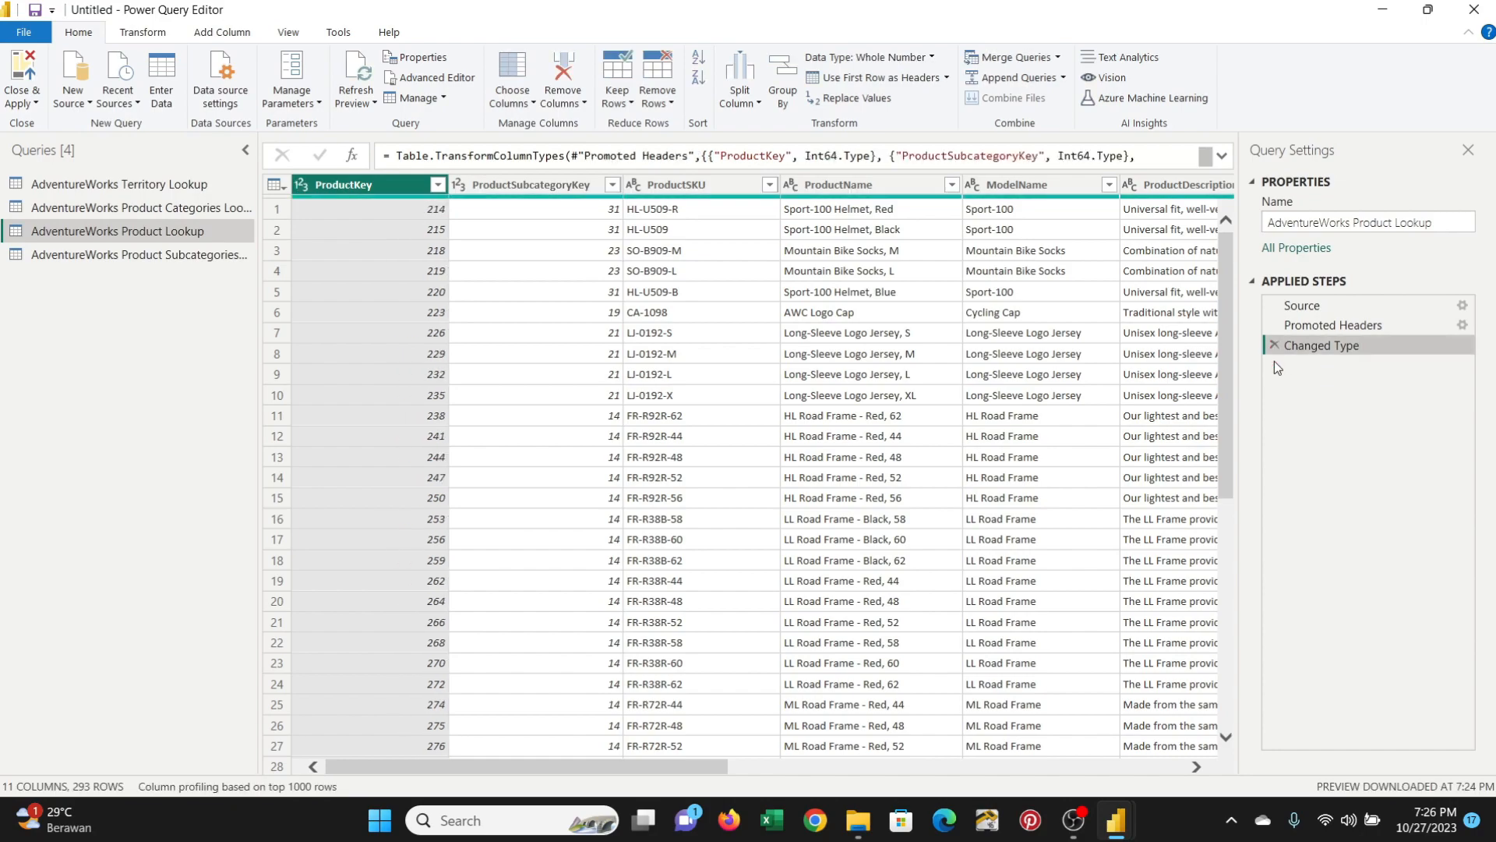
- Convert the ProductCost column to Fixed decimal number as a new step and look through the converted values
{"action": "left_click_drag", "start_coordinate": [540, 765], "coordinate": [1058, 771]}
{"action": "left_click", "coordinate": [938, 184]}
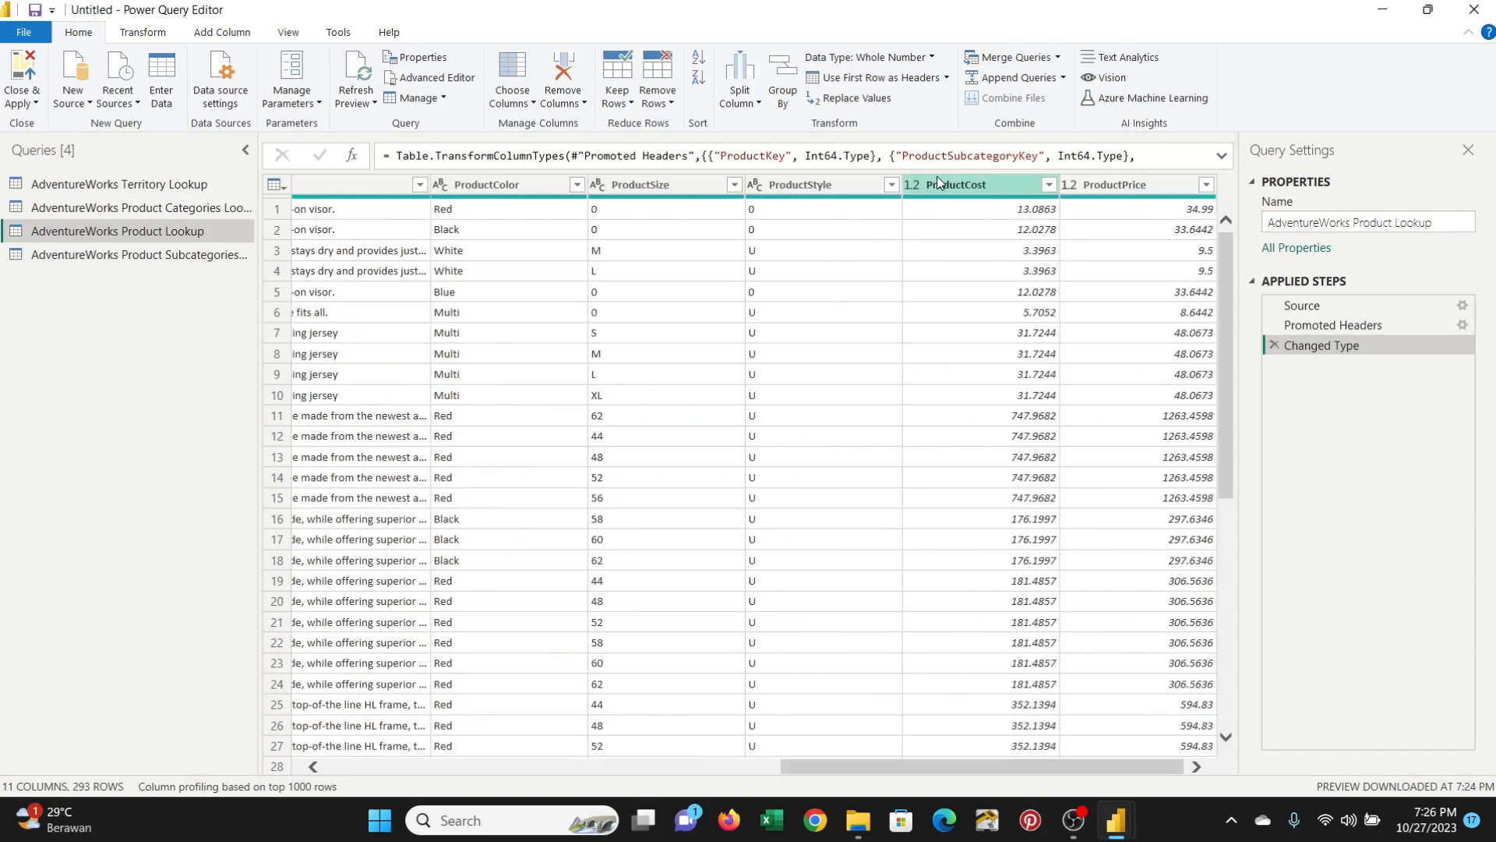
{"action": "left_click", "coordinate": [913, 185]}
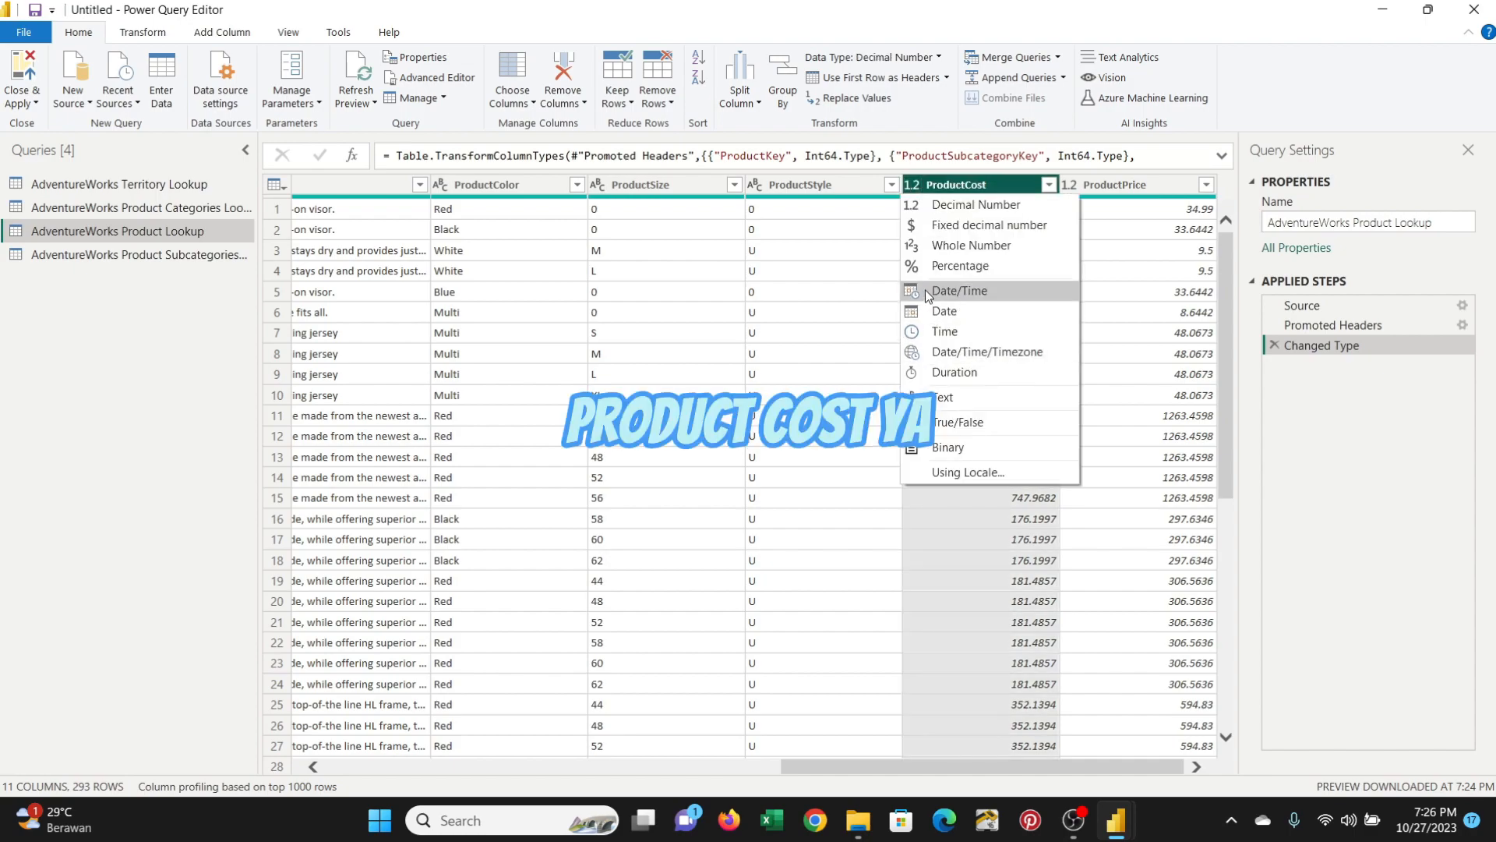
{"action": "left_click", "coordinate": [982, 225]}
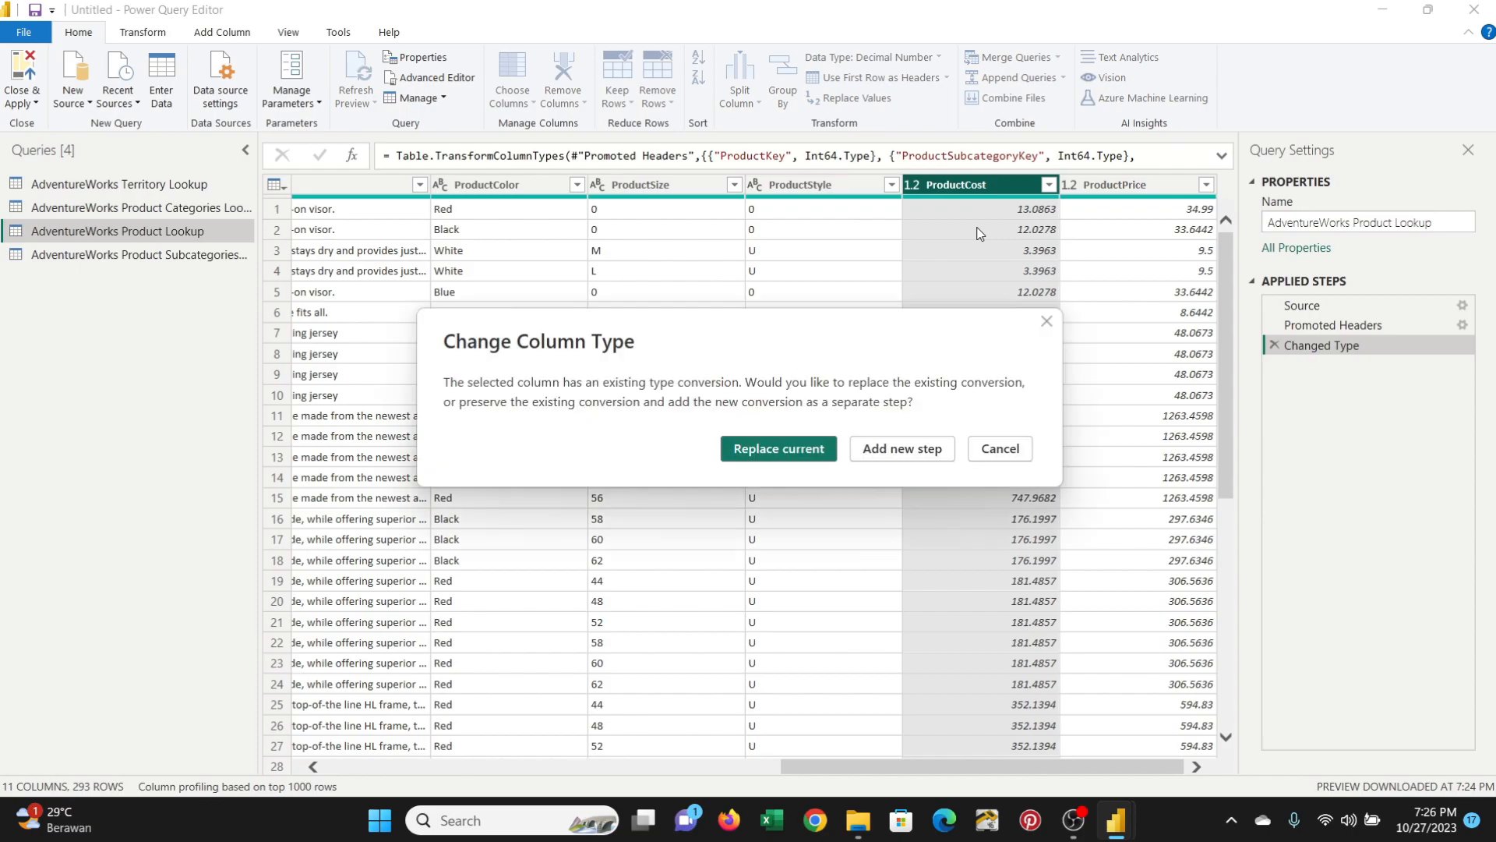
{"action": "left_click", "coordinate": [910, 451]}
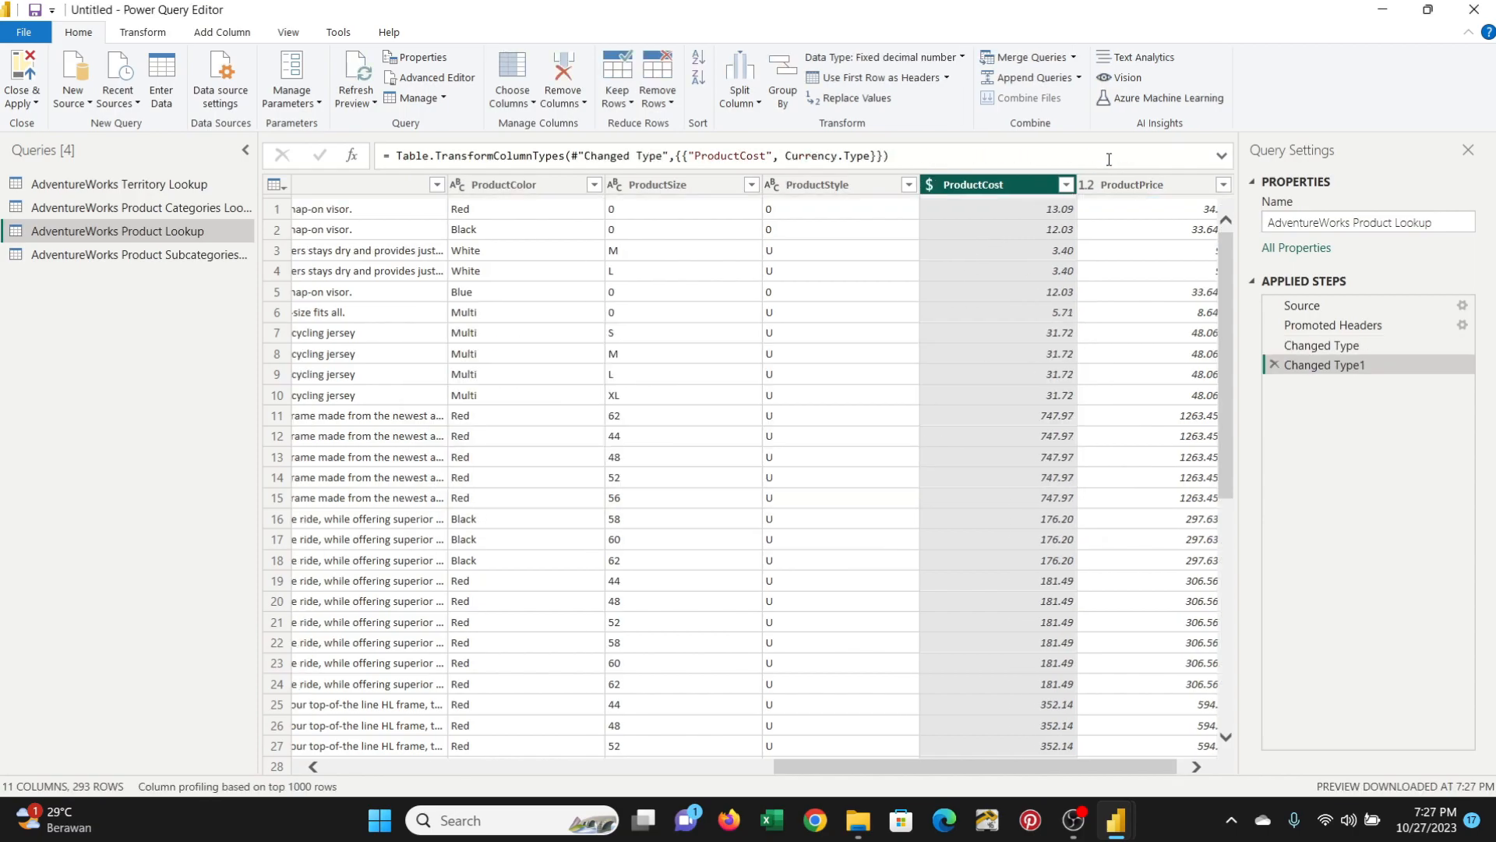
{"action": "scroll", "coordinate": [1102, 358], "scroll_direction": "down", "scroll_amount": 8}
{"action": "scroll", "coordinate": [1102, 358], "scroll_direction": "down", "scroll_amount": 8}
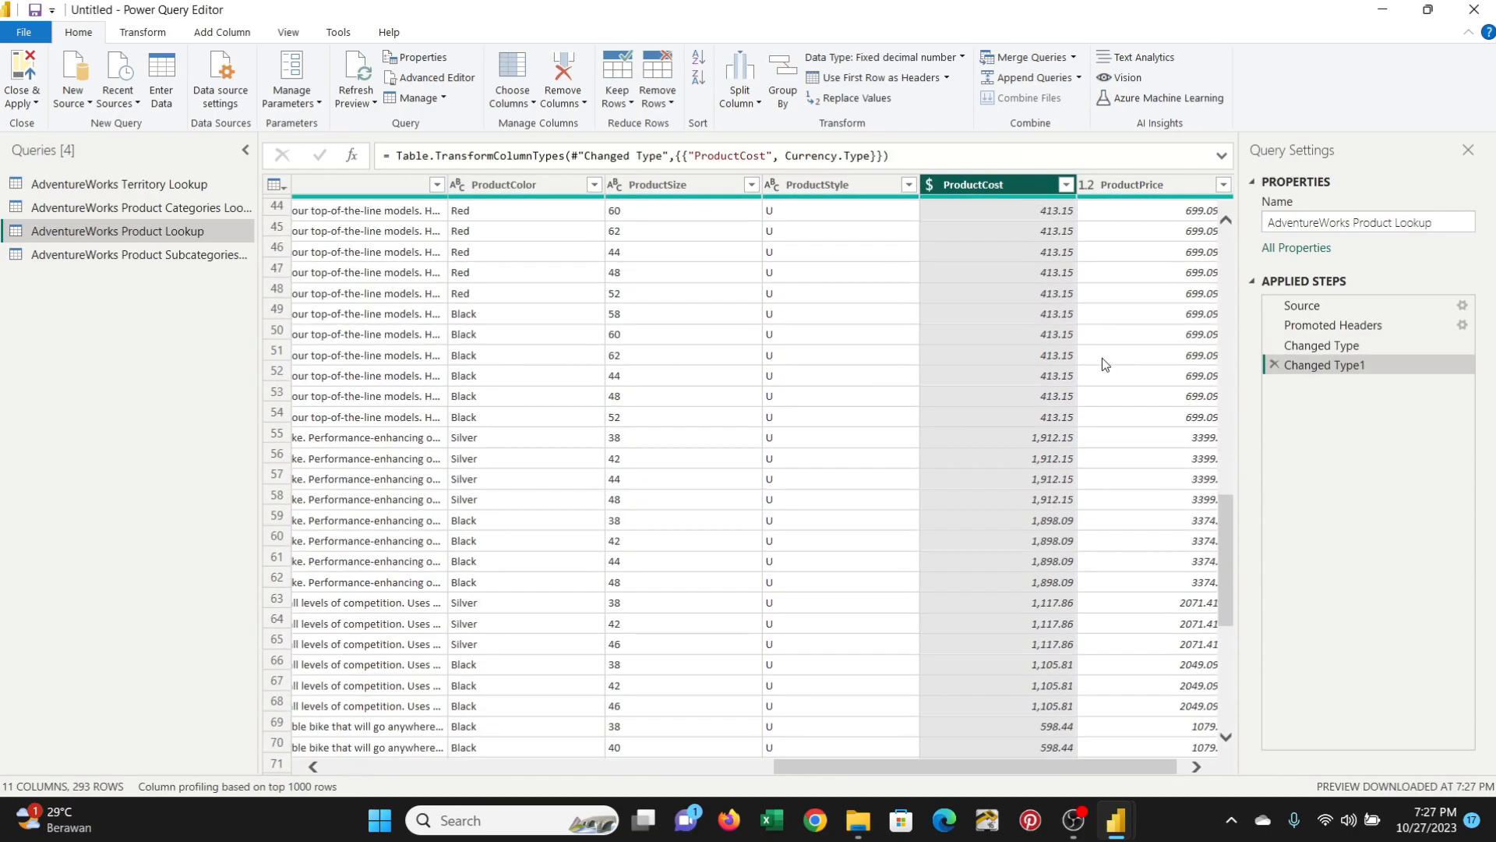
{"action": "scroll", "coordinate": [1102, 358], "scroll_direction": "up", "scroll_amount": 16}
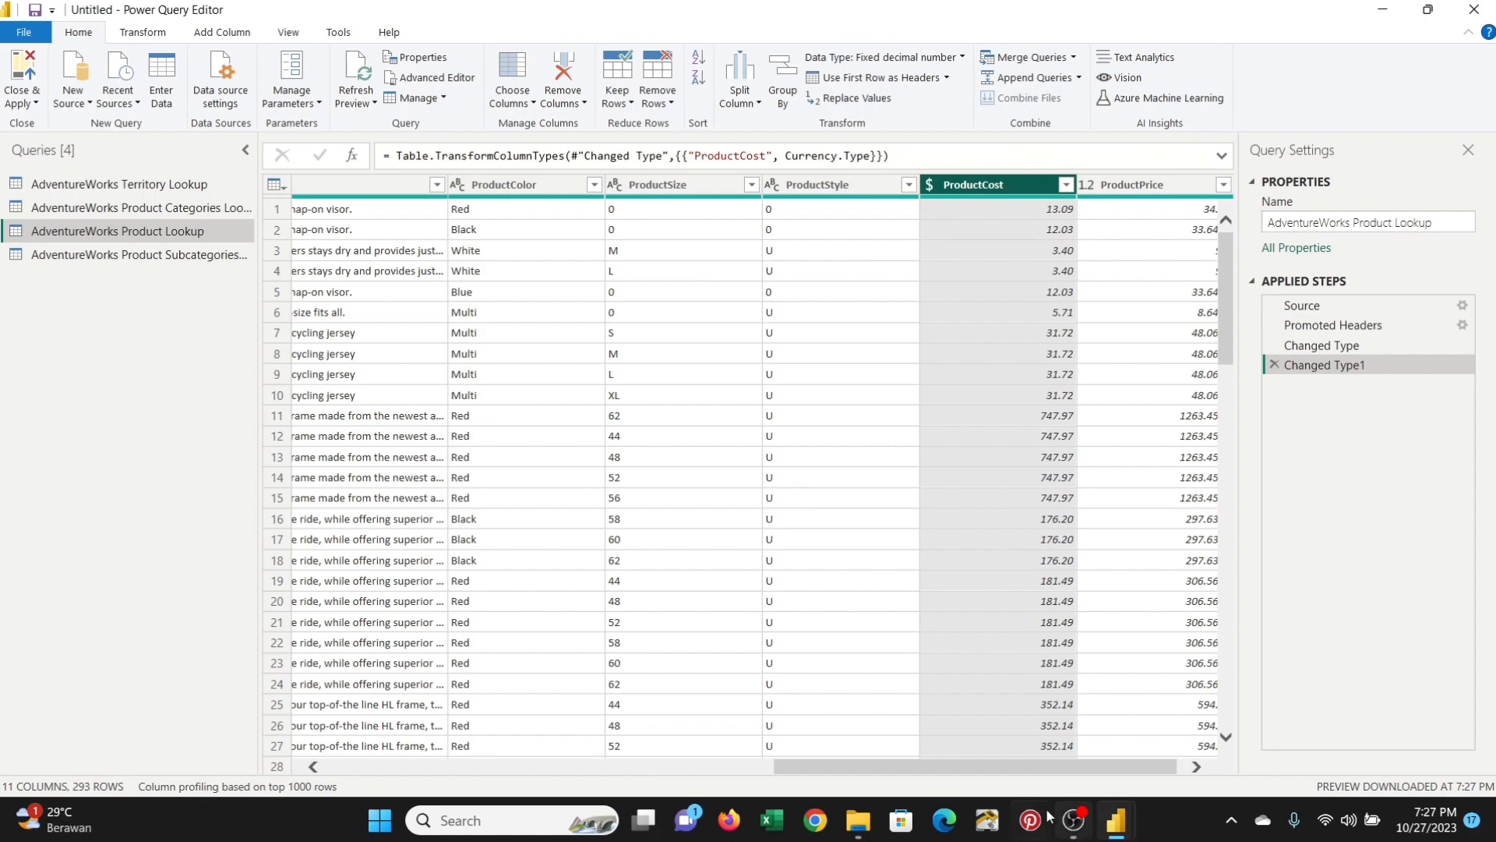
- Remove the ModelName column from the Product Lookup query
{"action": "left_click_drag", "start_coordinate": [1043, 766], "coordinate": [393, 764]}
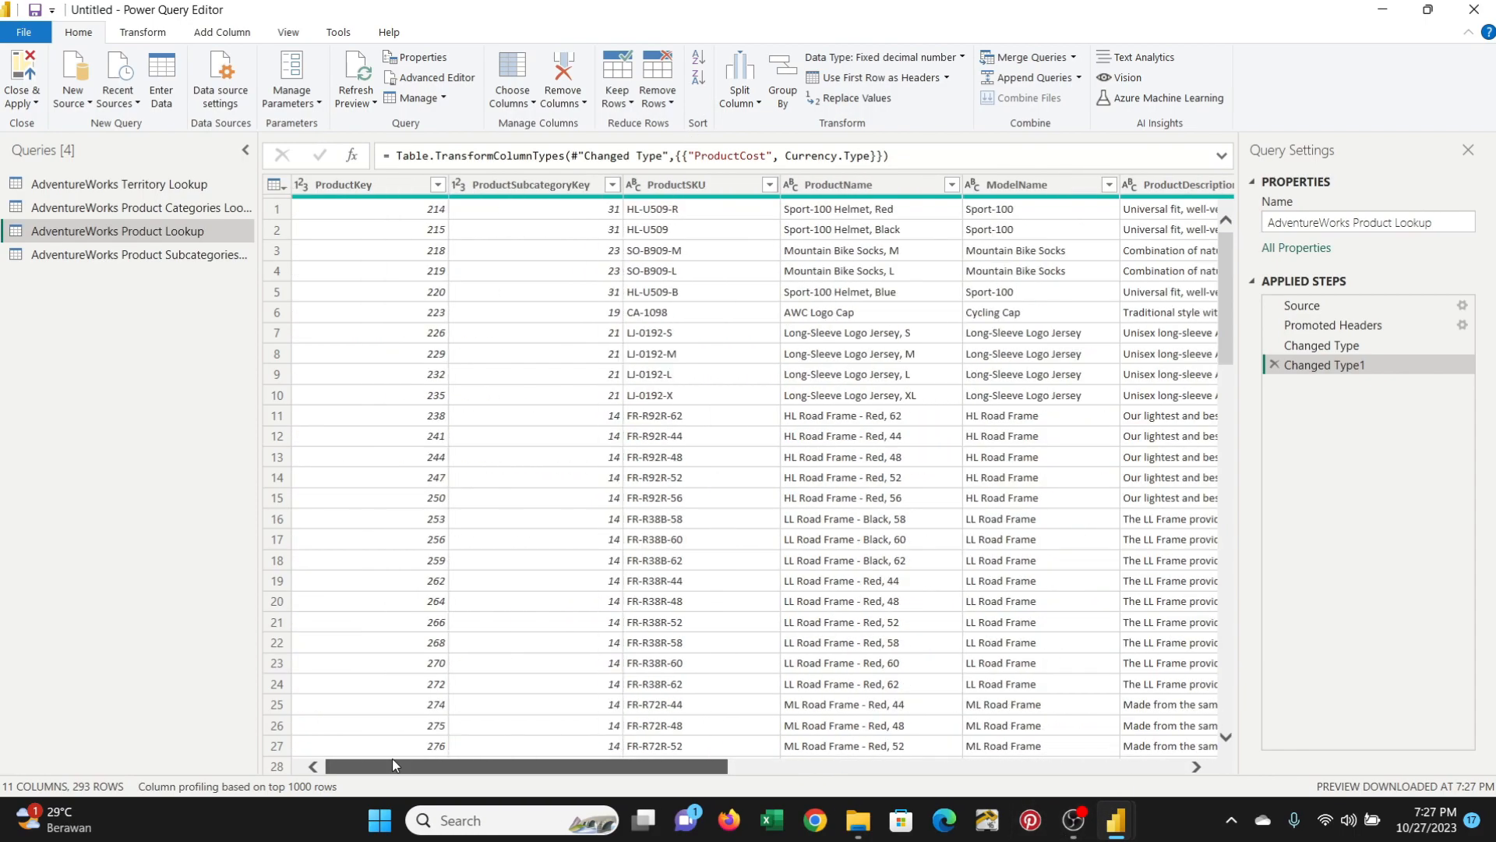
{"action": "left_click", "coordinate": [871, 188]}
{"action": "left_click", "coordinate": [1054, 190]}
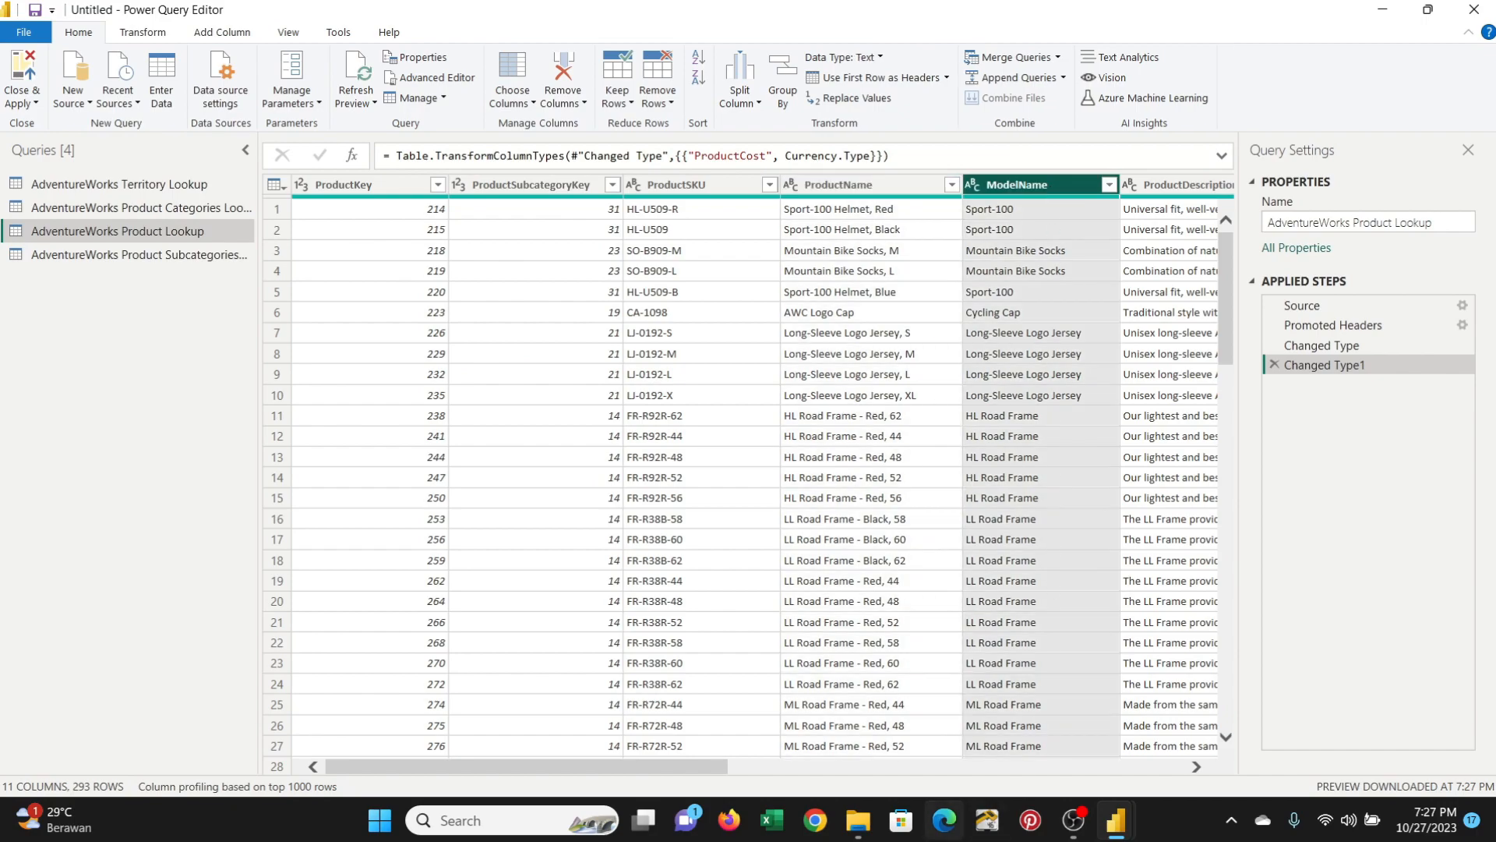
{"action": "left_click_drag", "start_coordinate": [675, 760], "coordinate": [789, 768]}
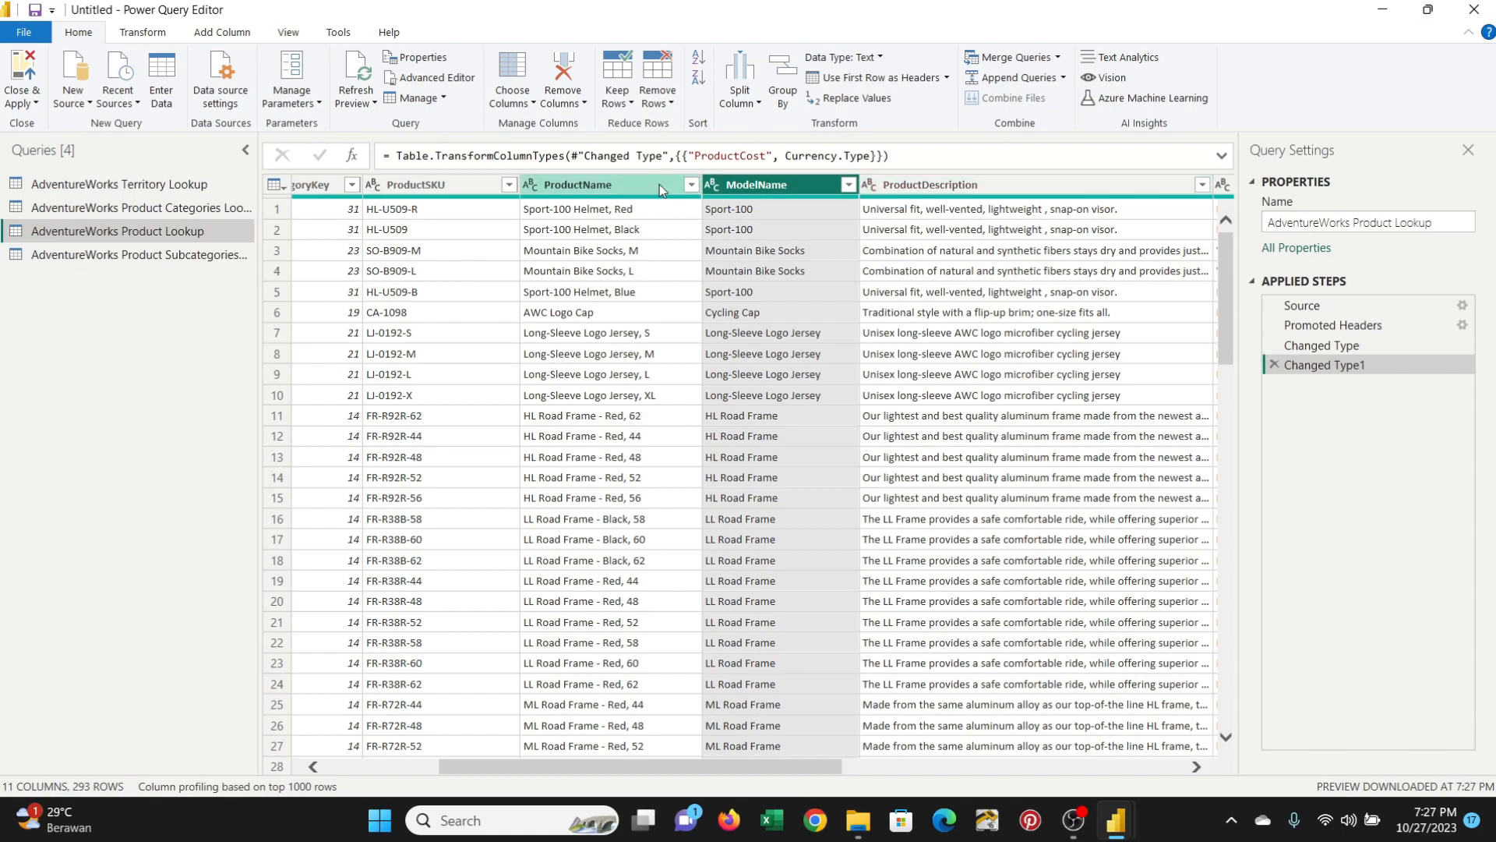
{"action": "left_click", "coordinate": [584, 104]}
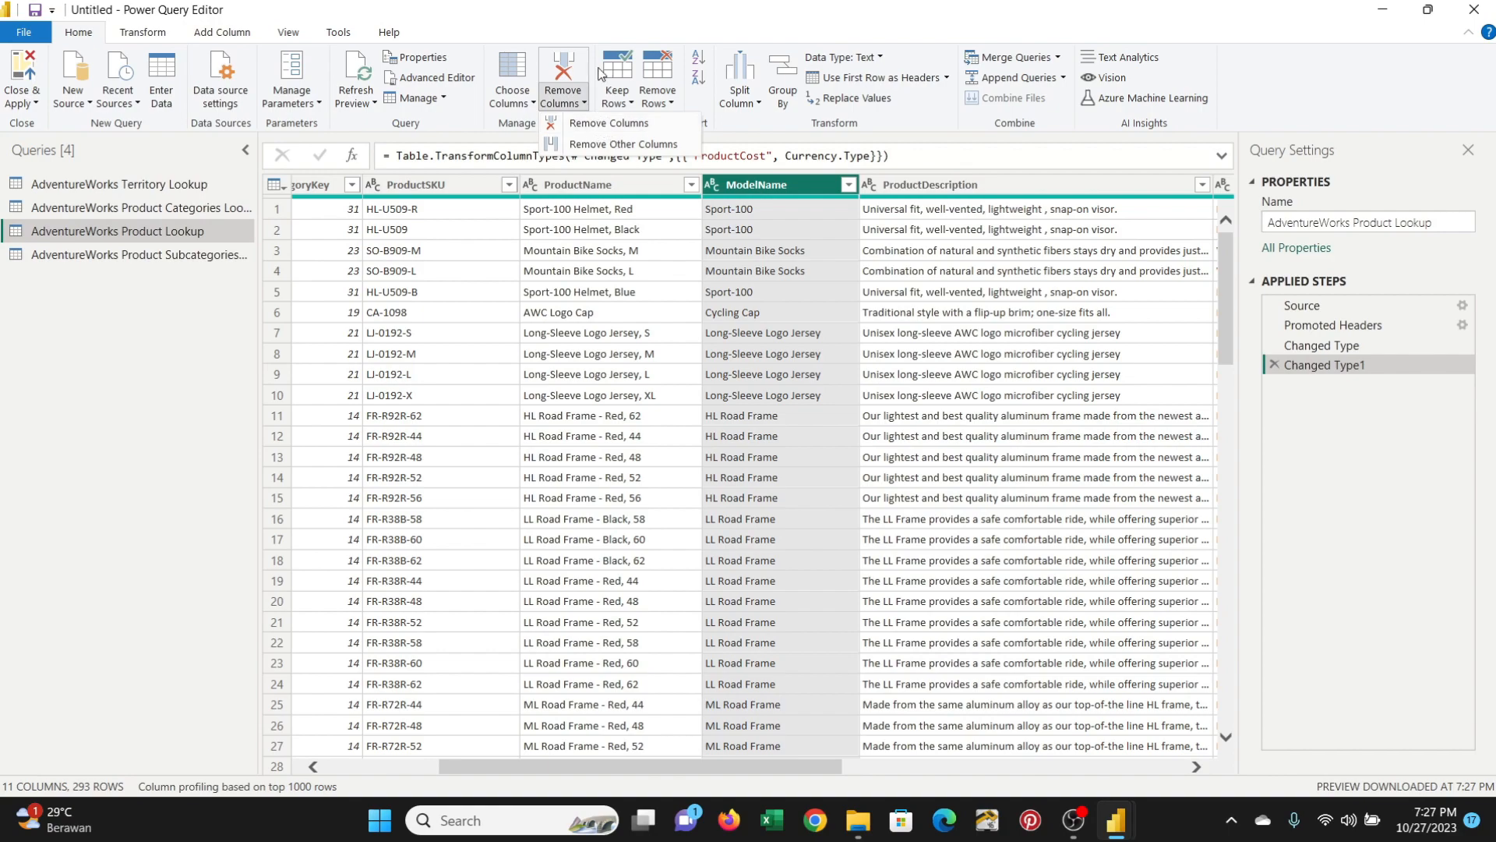
{"action": "left_click", "coordinate": [539, 11]}
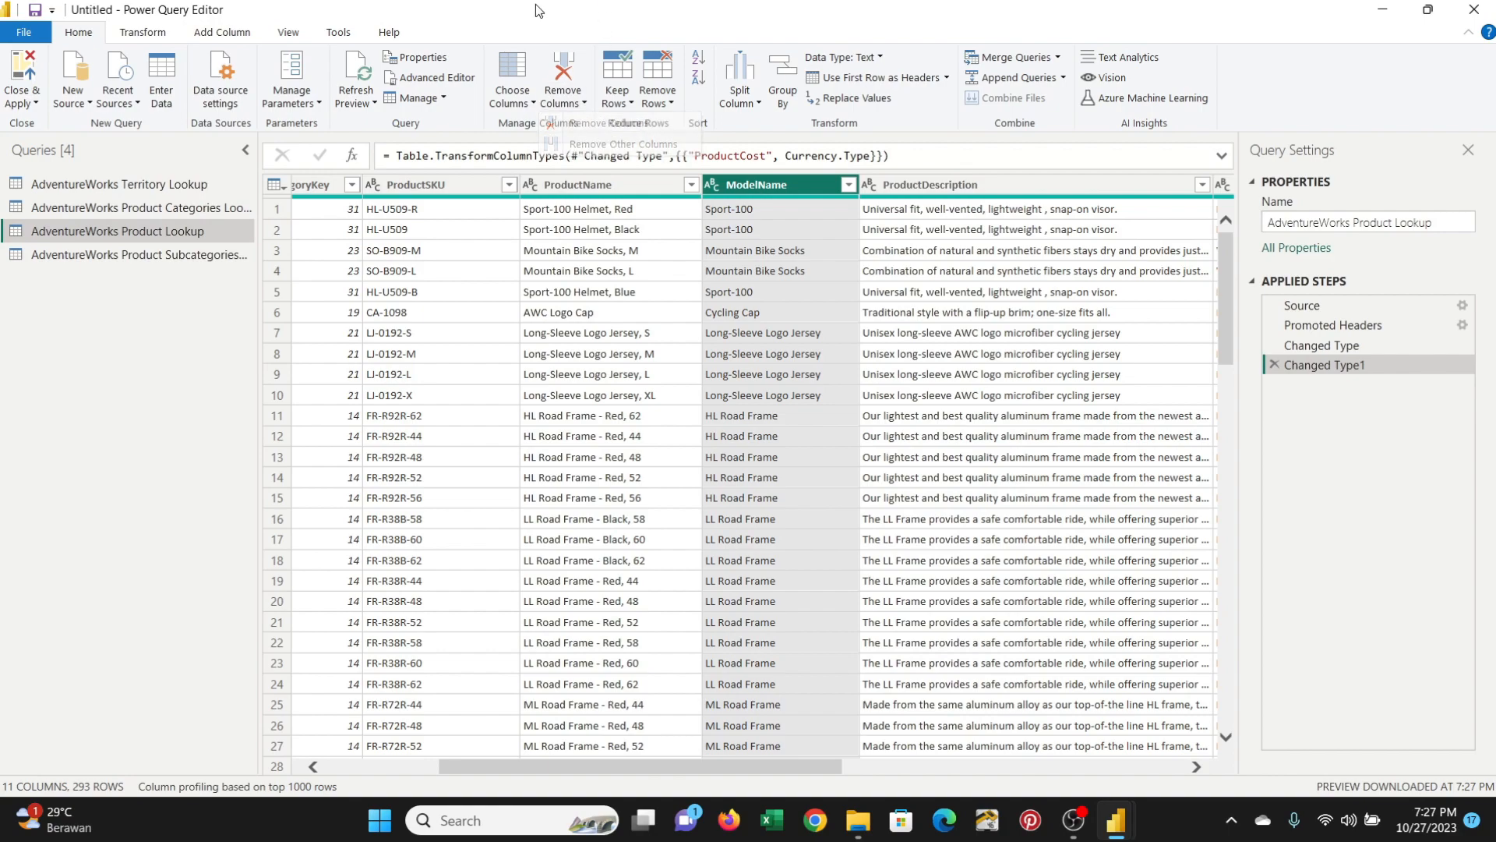
{"action": "left_click", "coordinate": [569, 109]}
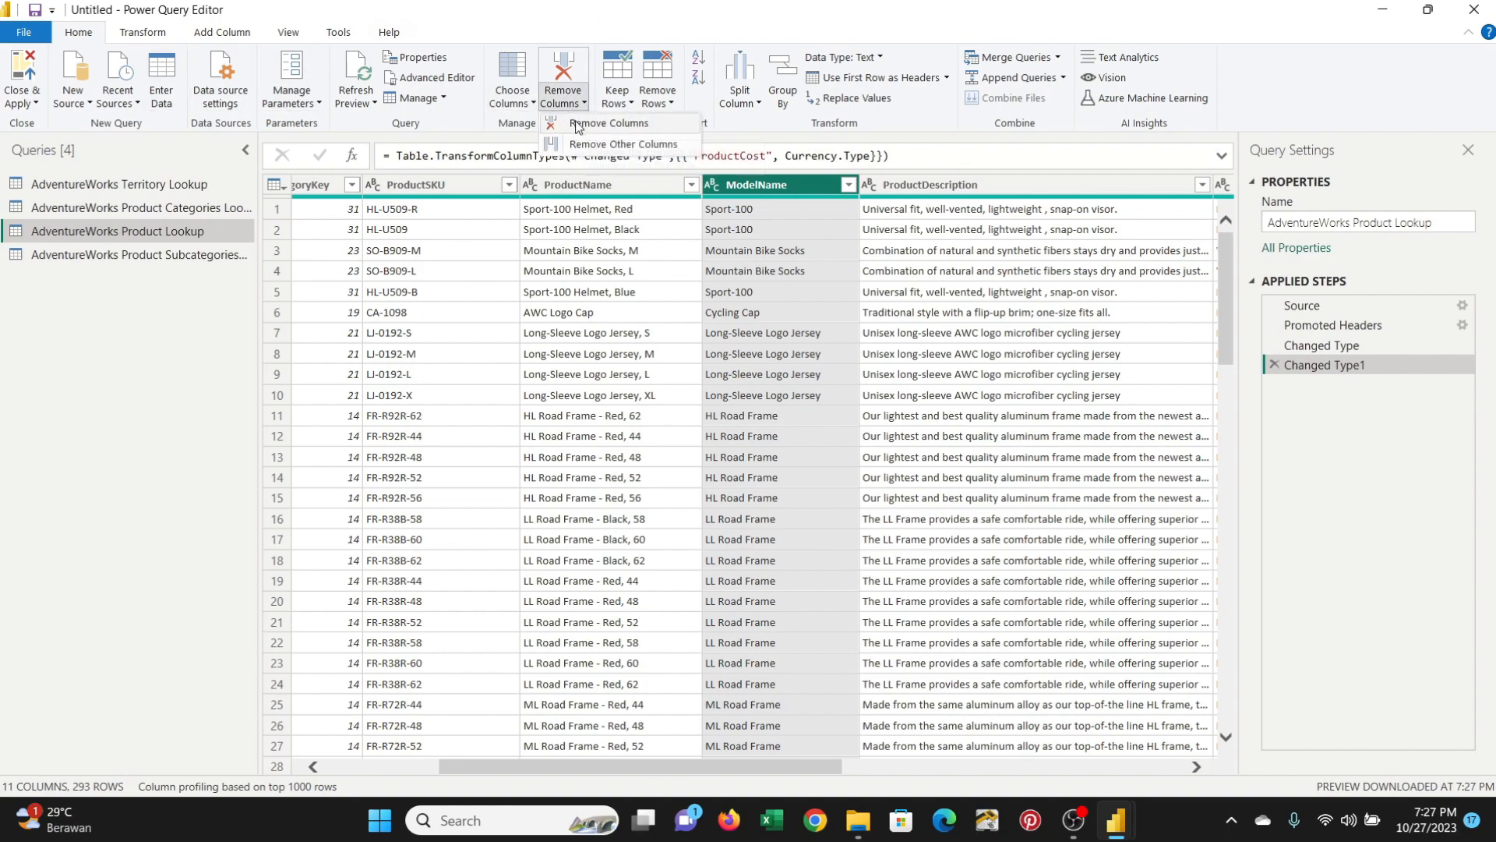
{"action": "left_click", "coordinate": [577, 125]}
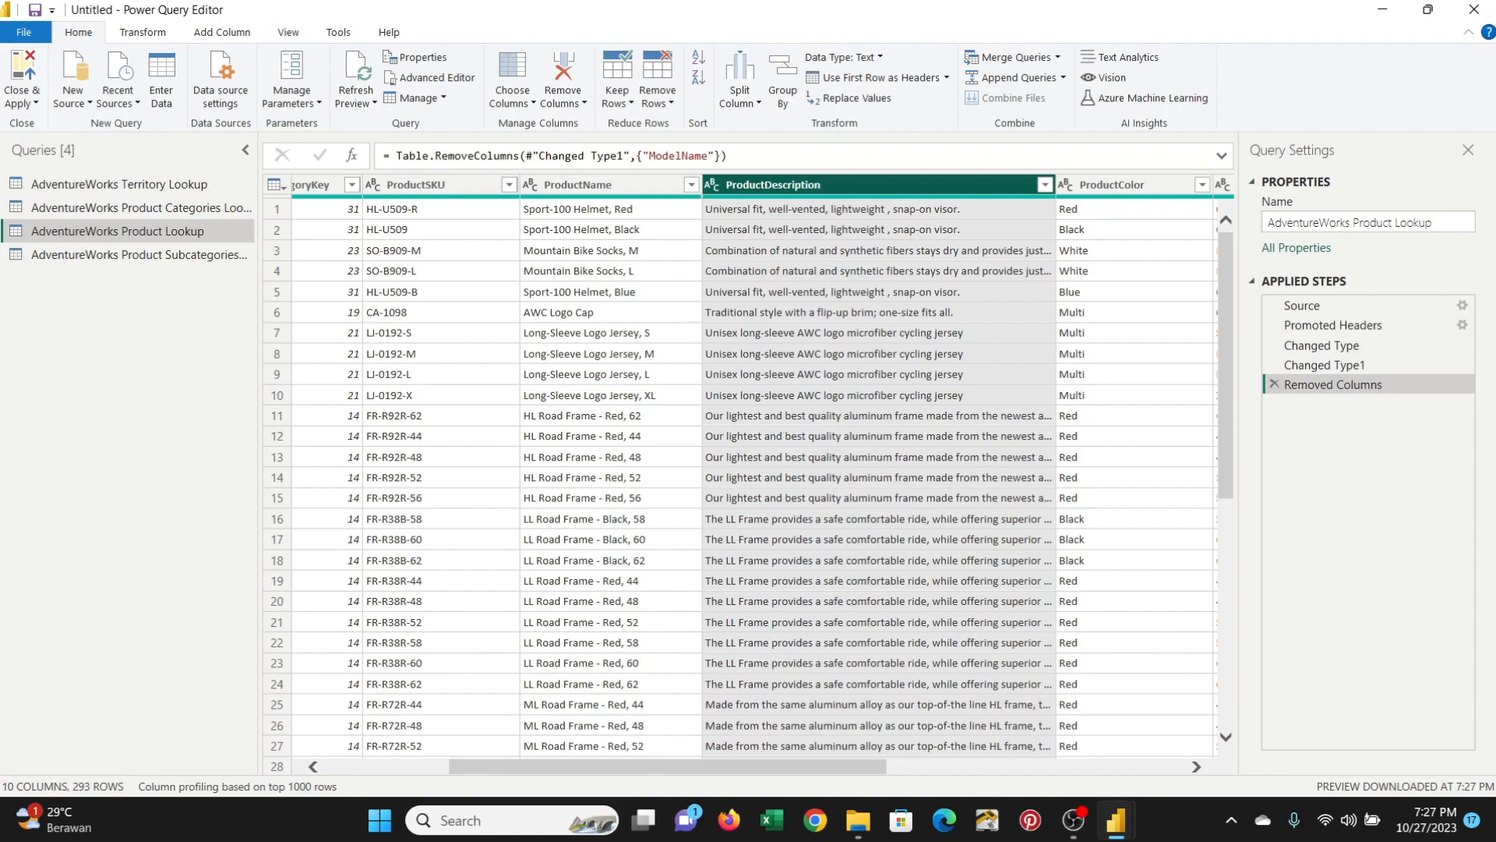
- Compare the table before and after the ModelName removal, and delete both the Removed Columns and Changed Type1 steps
{"action": "left_click", "coordinate": [1329, 346]}
{"action": "left_click", "coordinate": [1338, 365]}
{"action": "left_click", "coordinate": [1335, 384]}
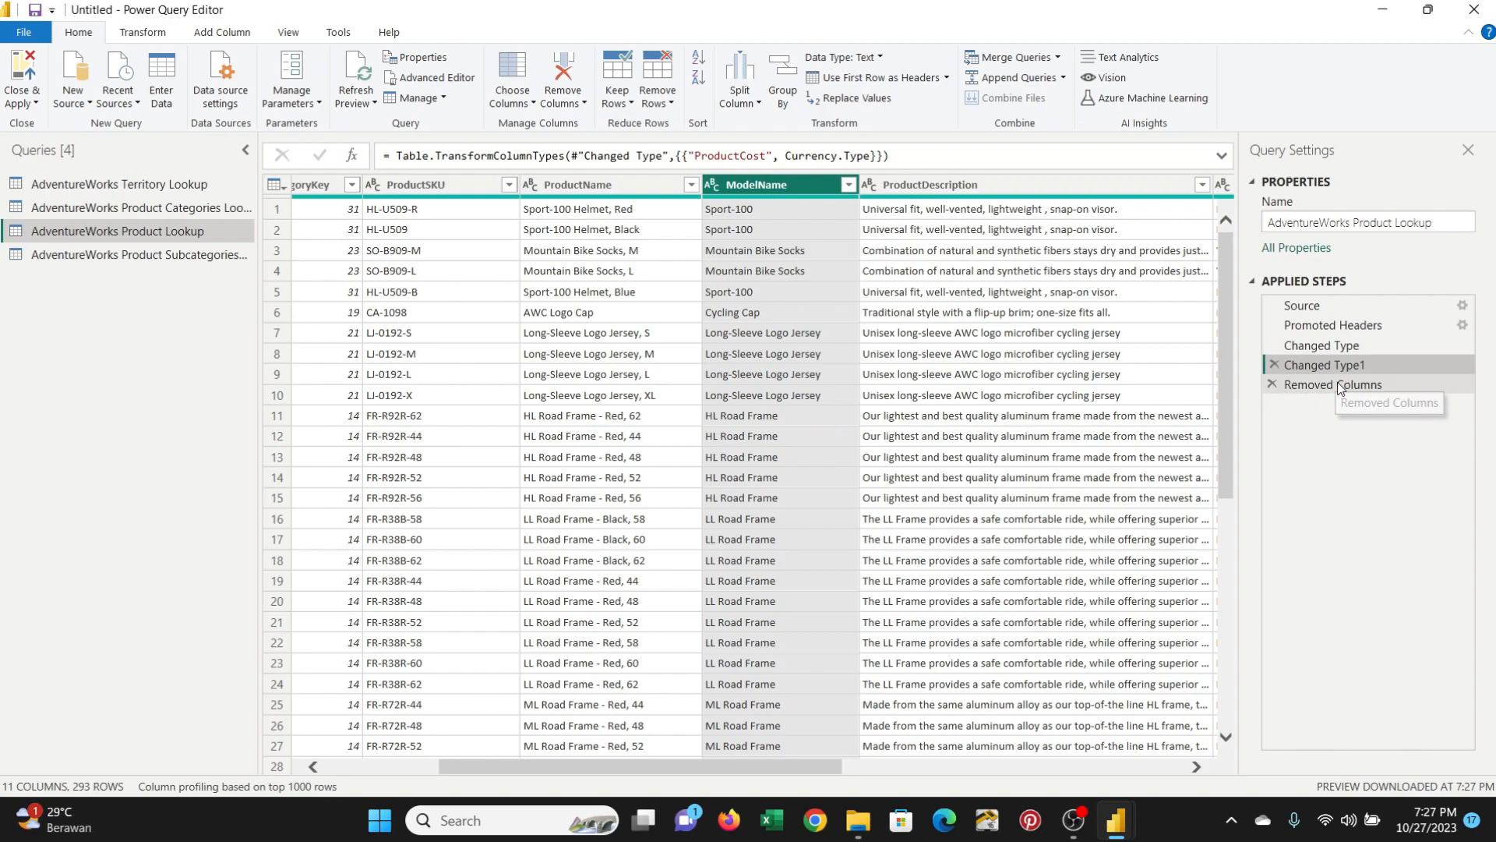
{"action": "left_click", "coordinate": [1330, 367]}
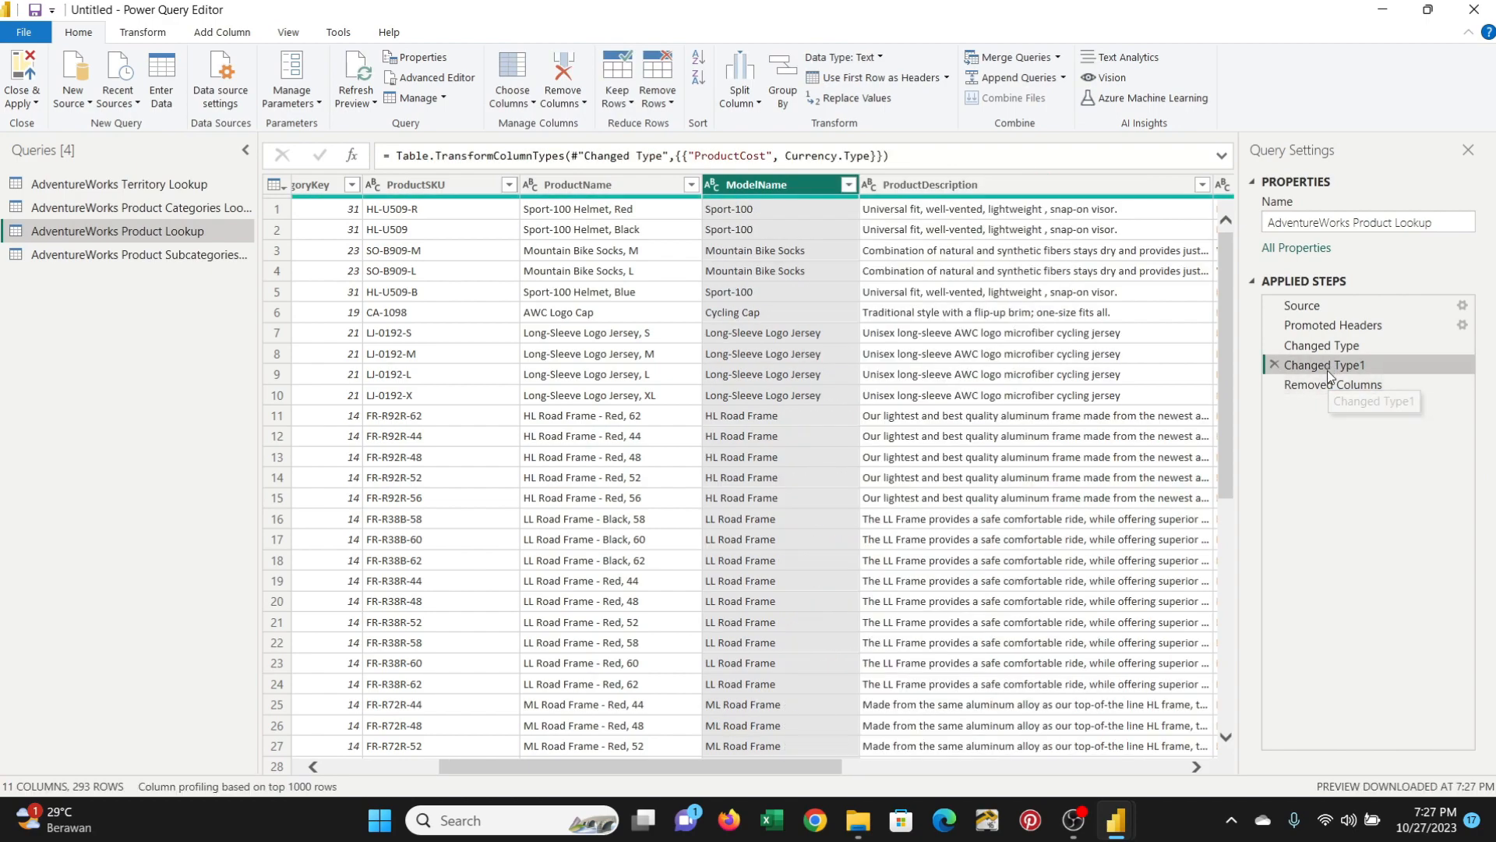
{"action": "left_click", "coordinate": [1321, 385]}
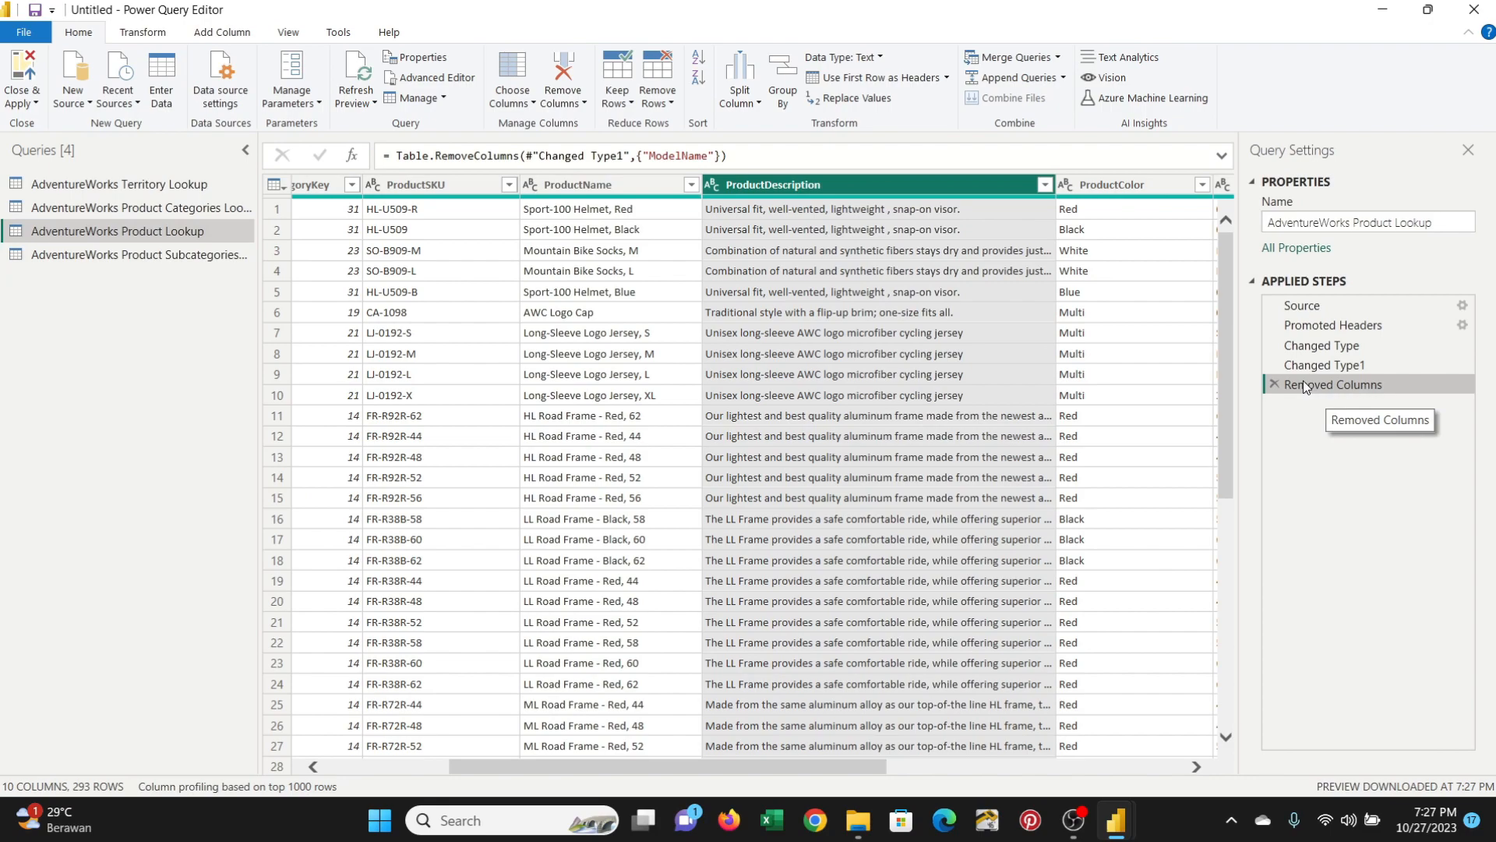
{"action": "left_click", "coordinate": [1274, 385]}
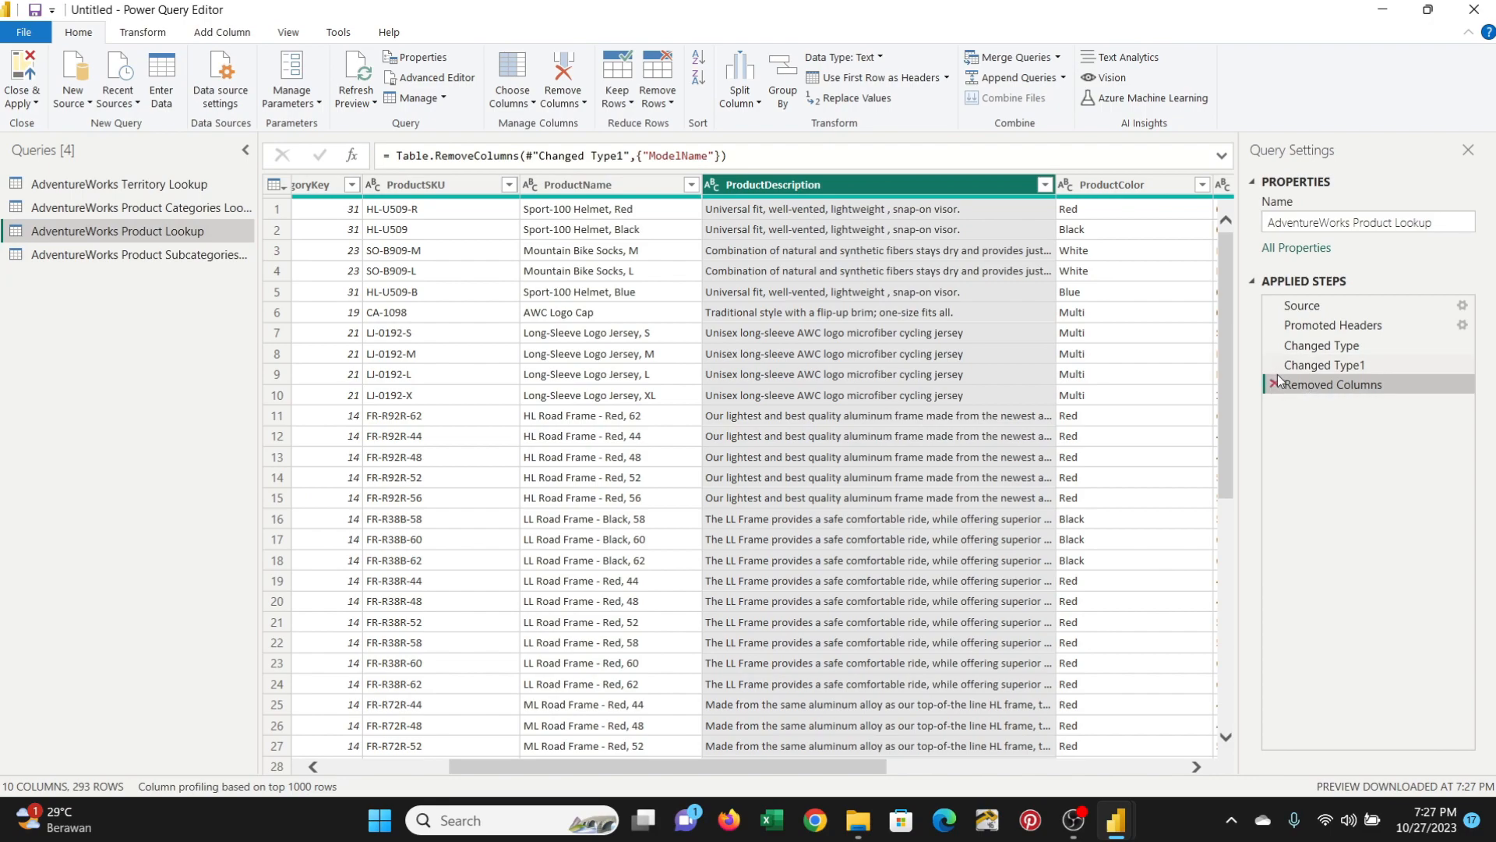
{"action": "left_click", "coordinate": [1274, 364]}
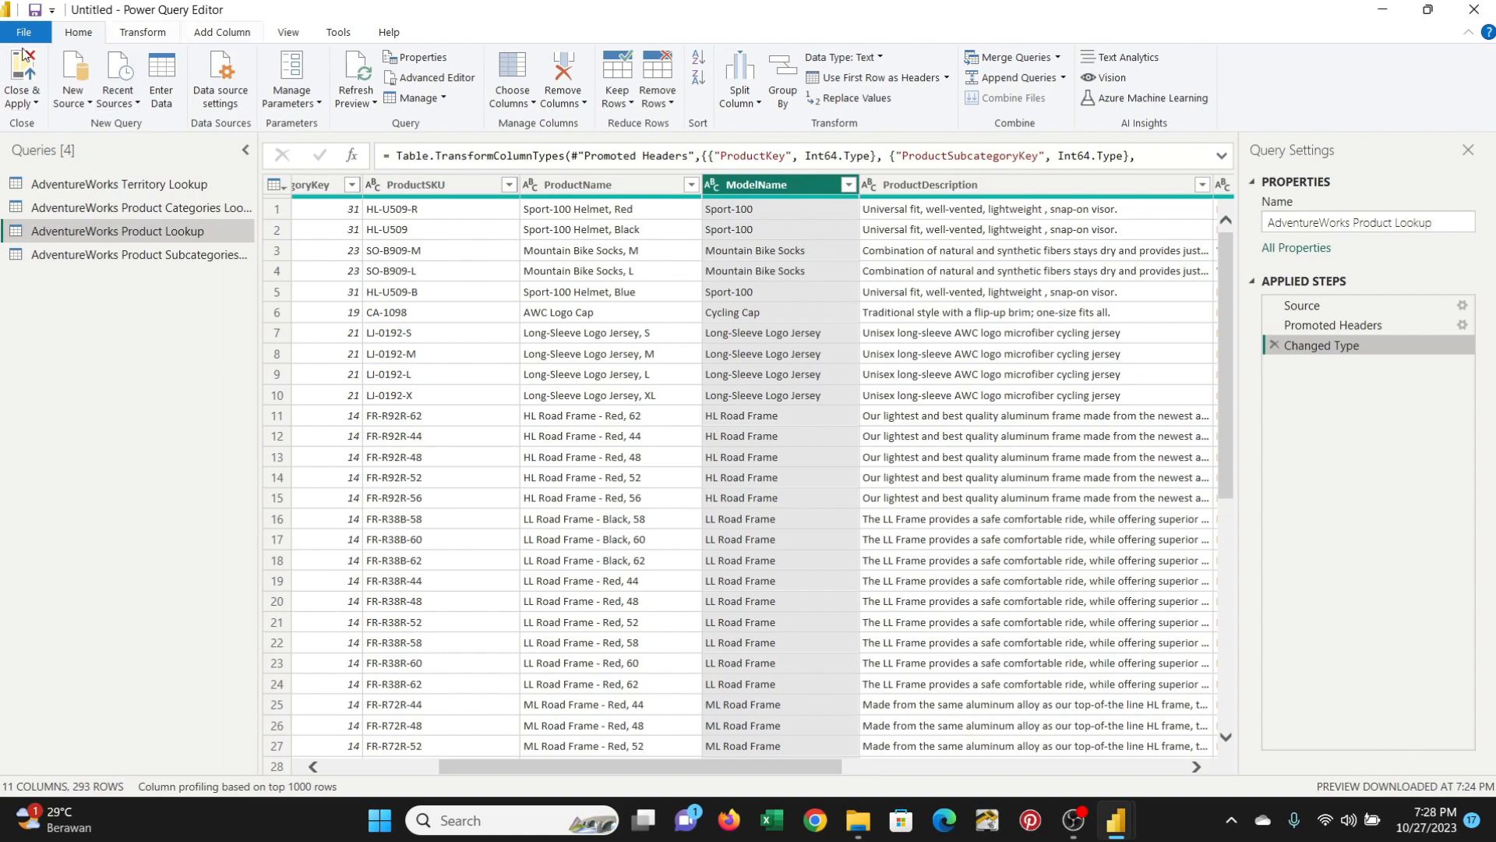
- Save the report to the D: drive under the name BelajarPowerBlok
{"action": "left_click", "coordinate": [35, 9]}
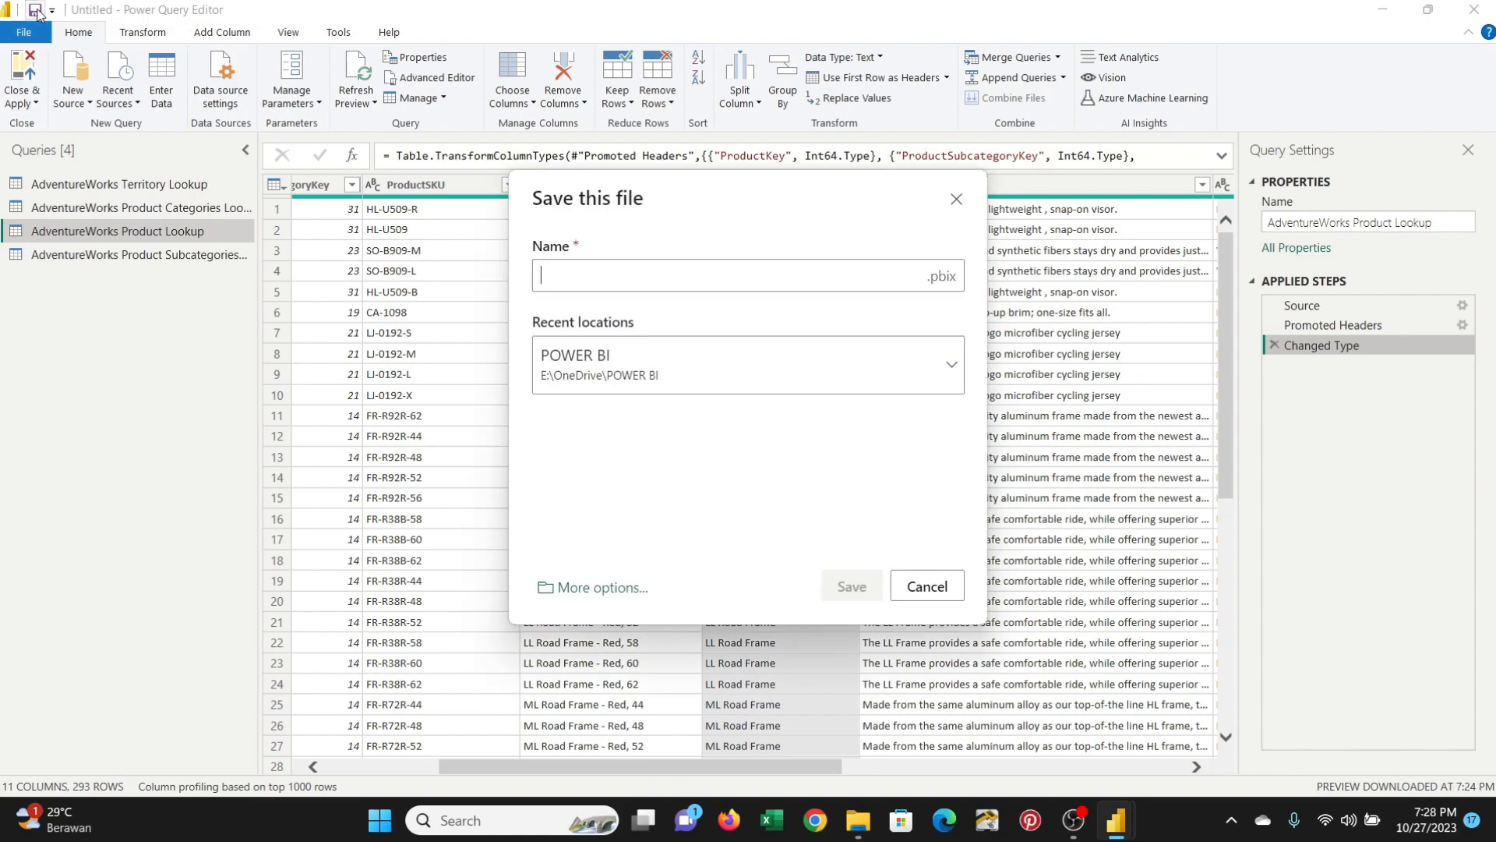
{"action": "left_click", "coordinate": [885, 371]}
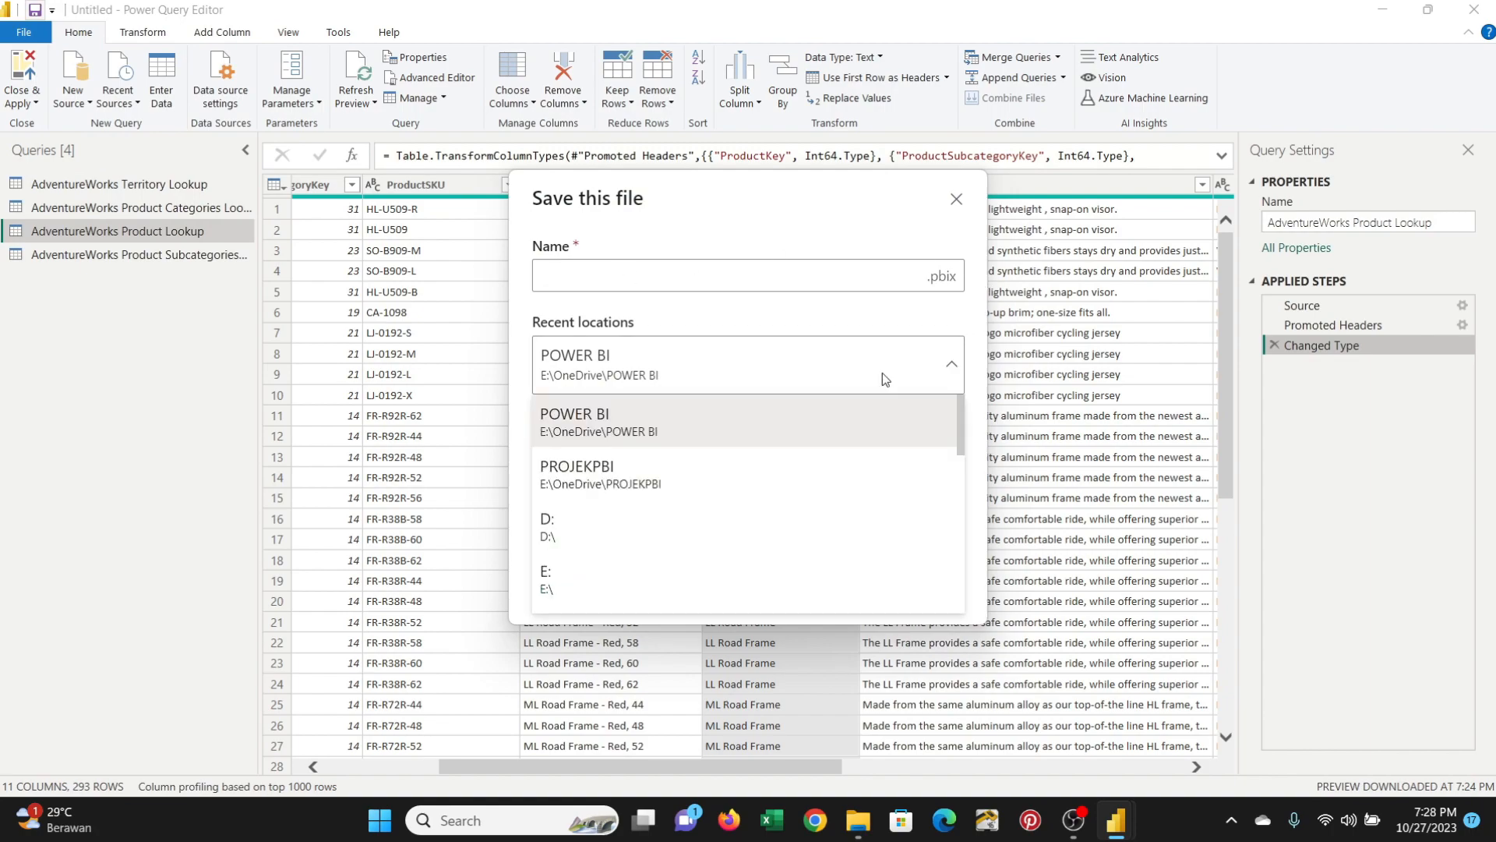
{"action": "left_click", "coordinate": [576, 526]}
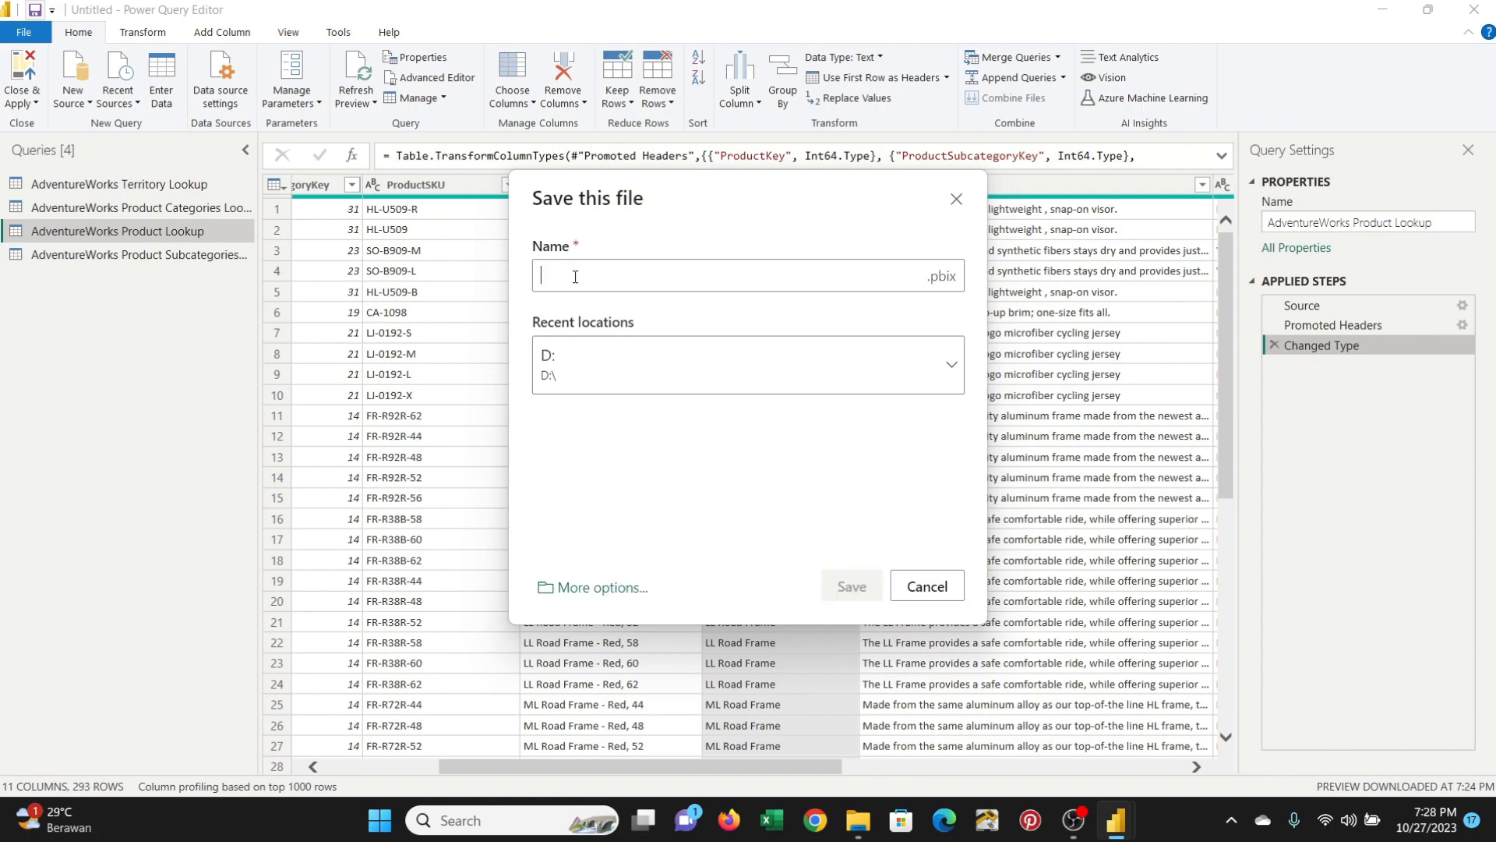
{"action": "type", "text": "Bel"}
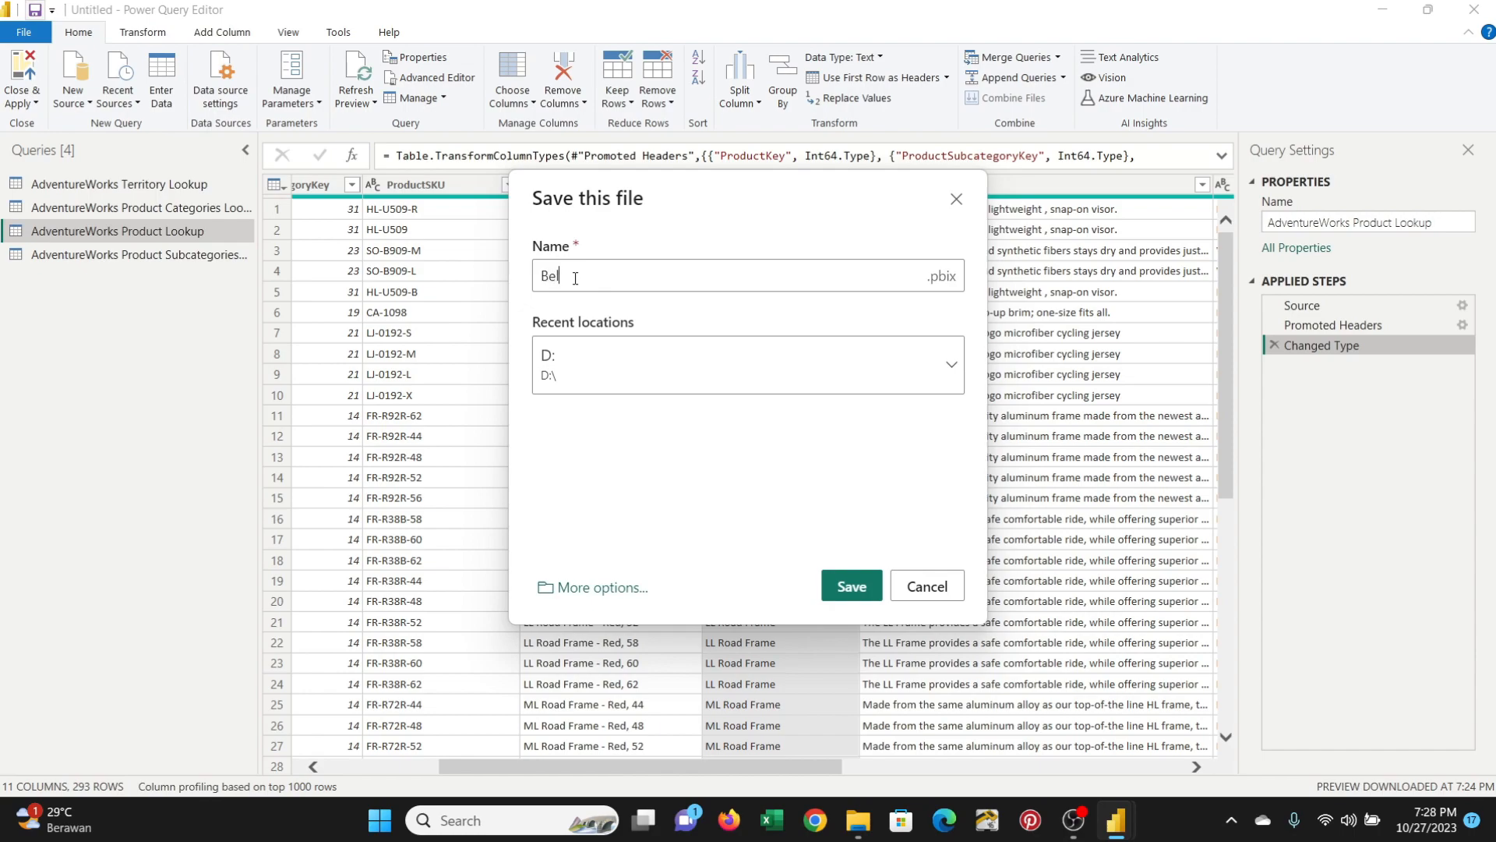
{"action": "type", "text": "ajarPO"}
{"action": "key", "text": "BackSpace"}
{"action": "key", "text": "BackSpace"}
{"action": "key", "text": "BackSpace"}
{"action": "type", "text": "owerBI"}
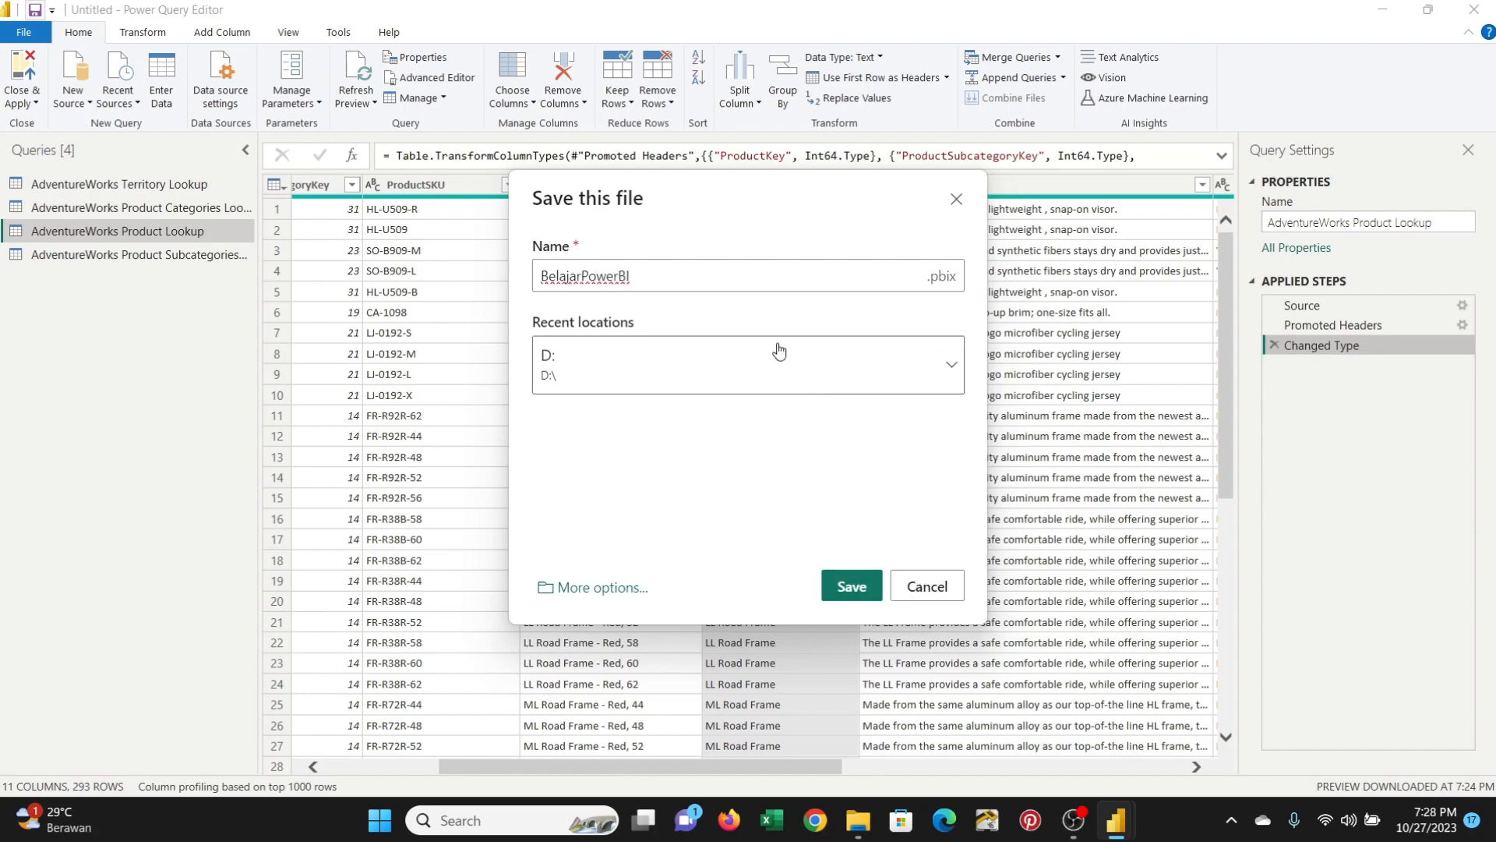
{"action": "type", "text": "ok"}
{"action": "left_click", "coordinate": [852, 586]}
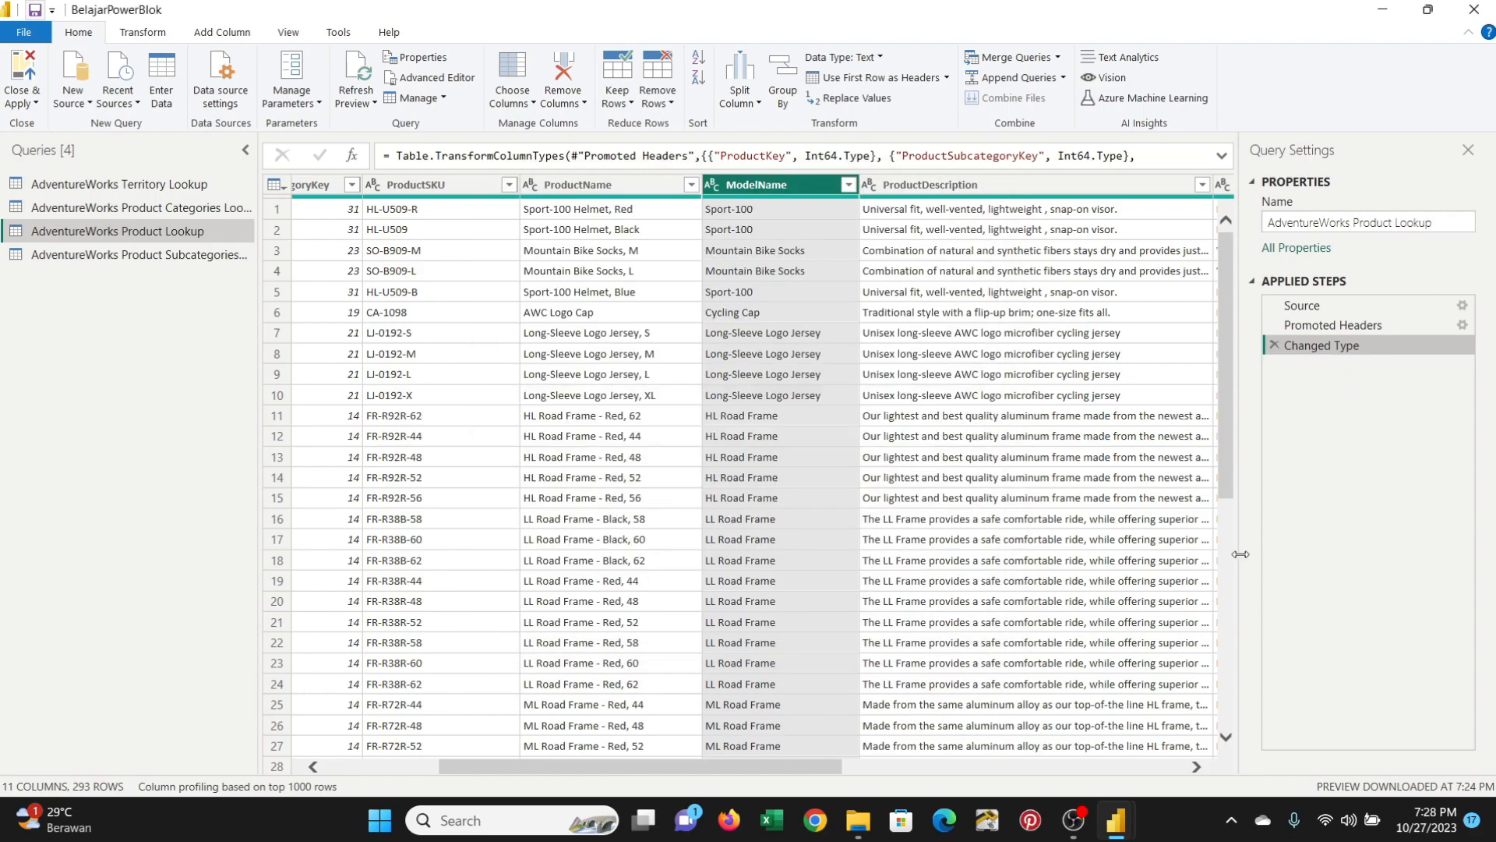
- Remove the ModelName column from the Product Lookup query, and close the query editor with the changes applied
{"action": "scroll", "coordinate": [998, 439], "scroll_direction": "down", "scroll_amount": 1}
{"action": "scroll", "coordinate": [991, 433], "scroll_direction": "up", "scroll_amount": 1}
{"action": "left_click", "coordinate": [584, 103]}
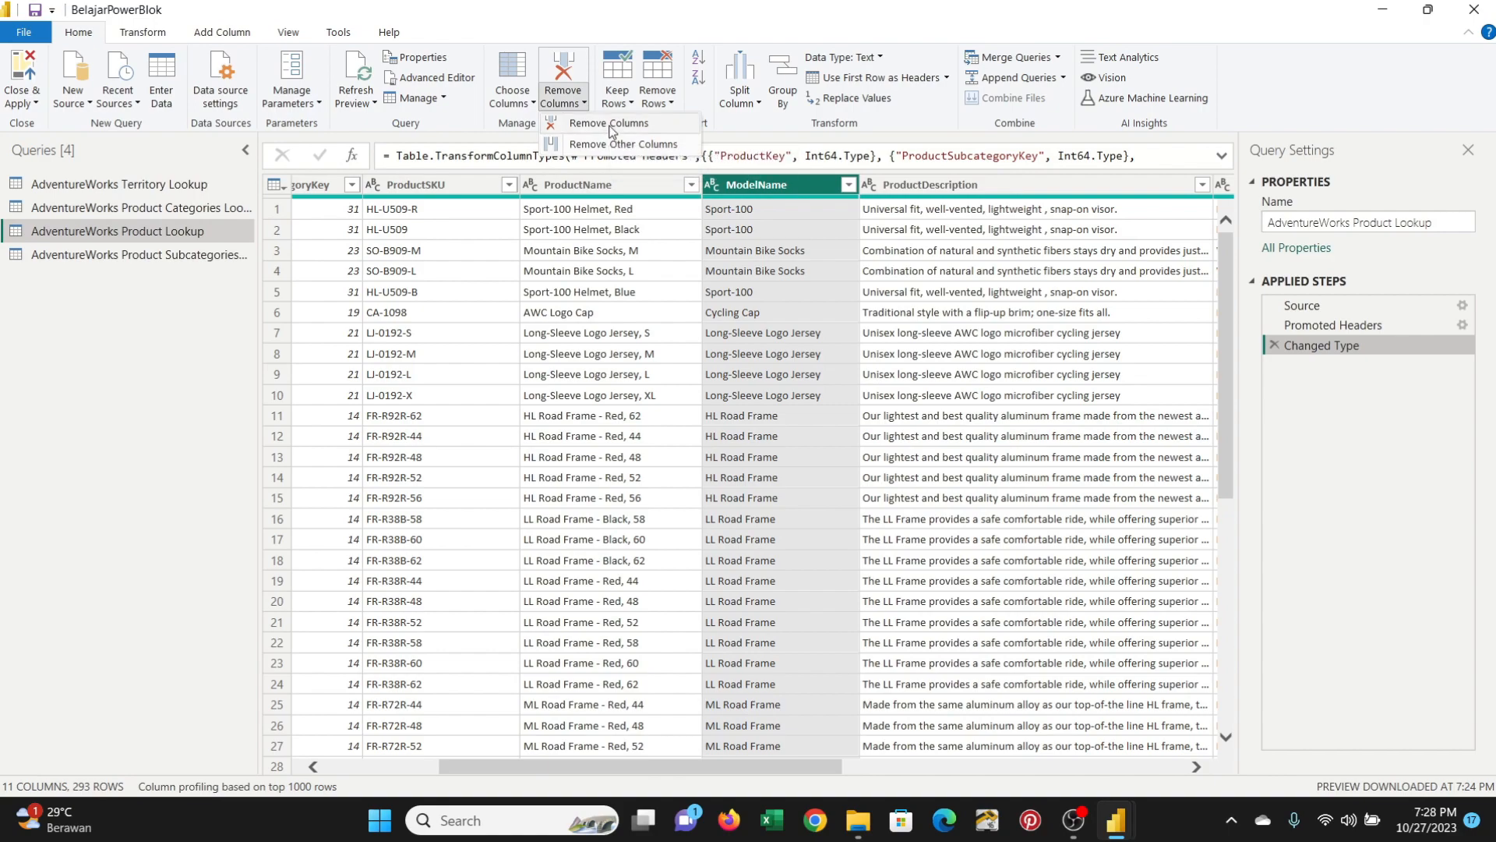
{"action": "left_click", "coordinate": [610, 128]}
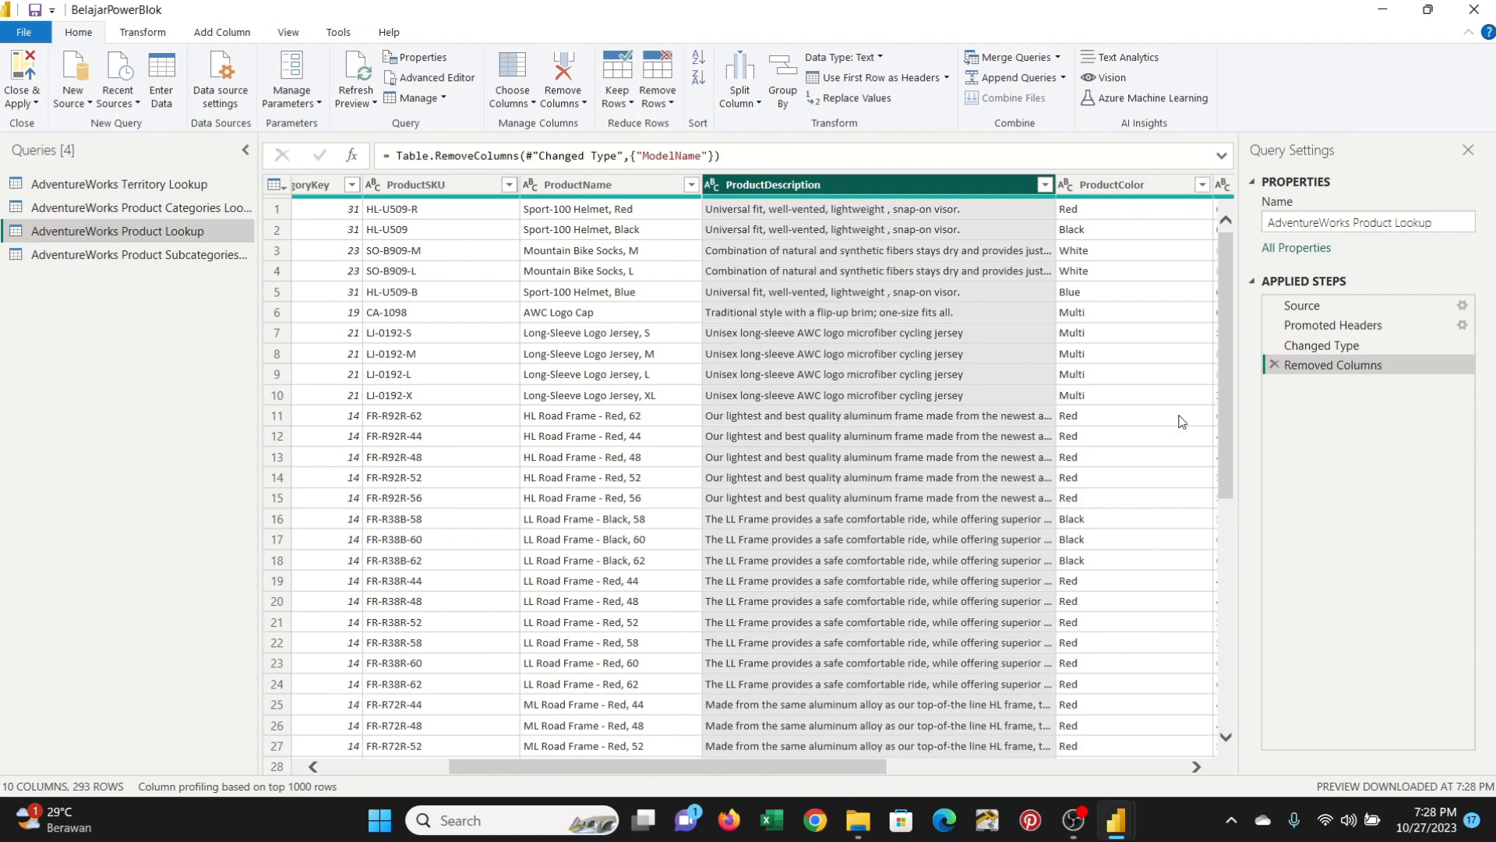
{"action": "left_click", "coordinate": [34, 103]}
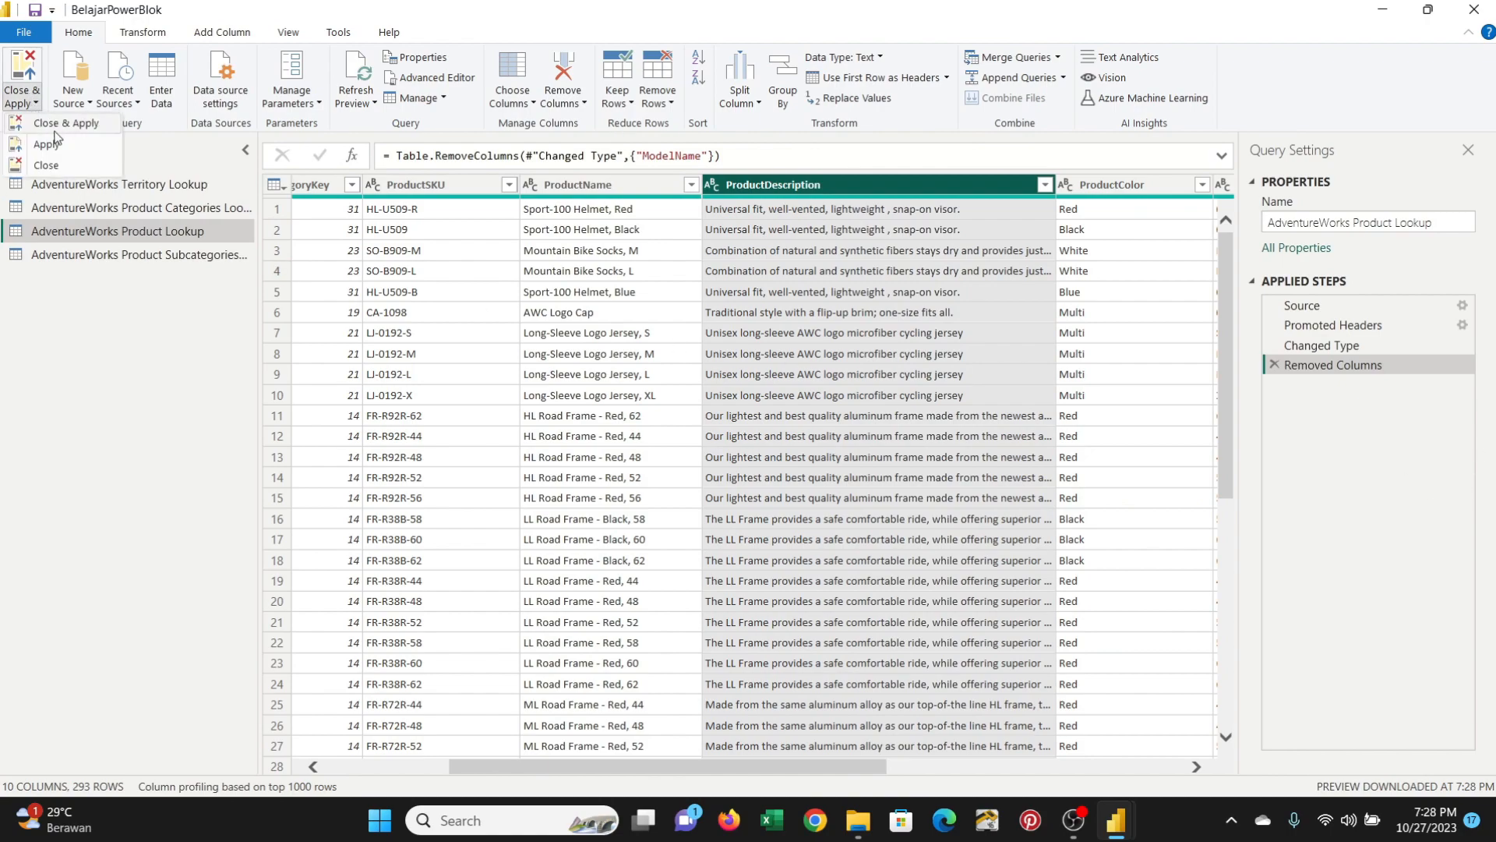
{"action": "left_click", "coordinate": [63, 125]}
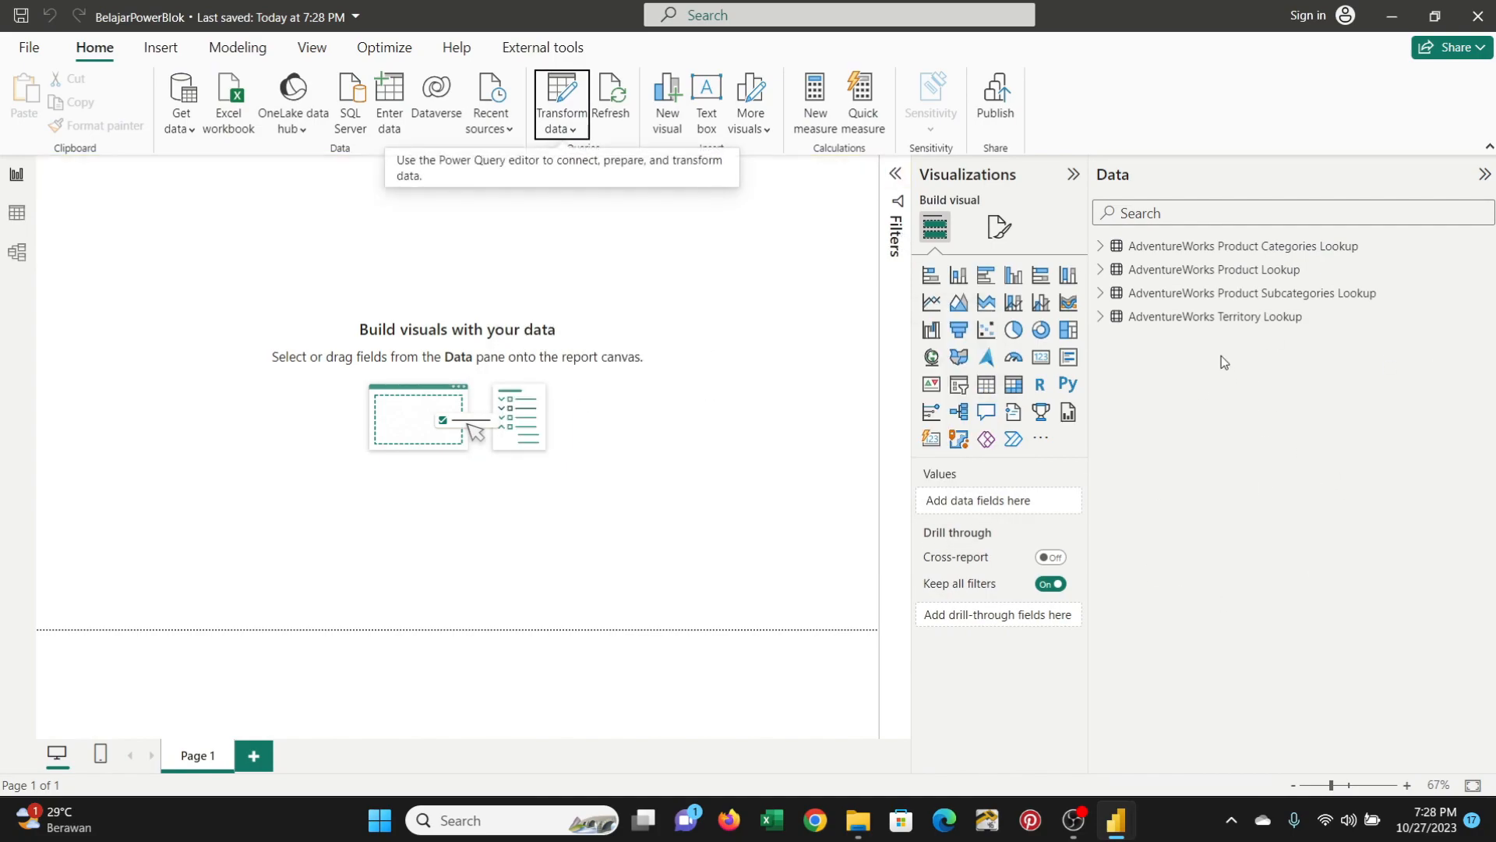
- Examine the loaded Territory, Product Subcategories and Product Lookup tables in Table view, checking the columns of Product Lookup
{"action": "left_click", "coordinate": [1218, 295]}
{"action": "left_click", "coordinate": [1216, 317]}
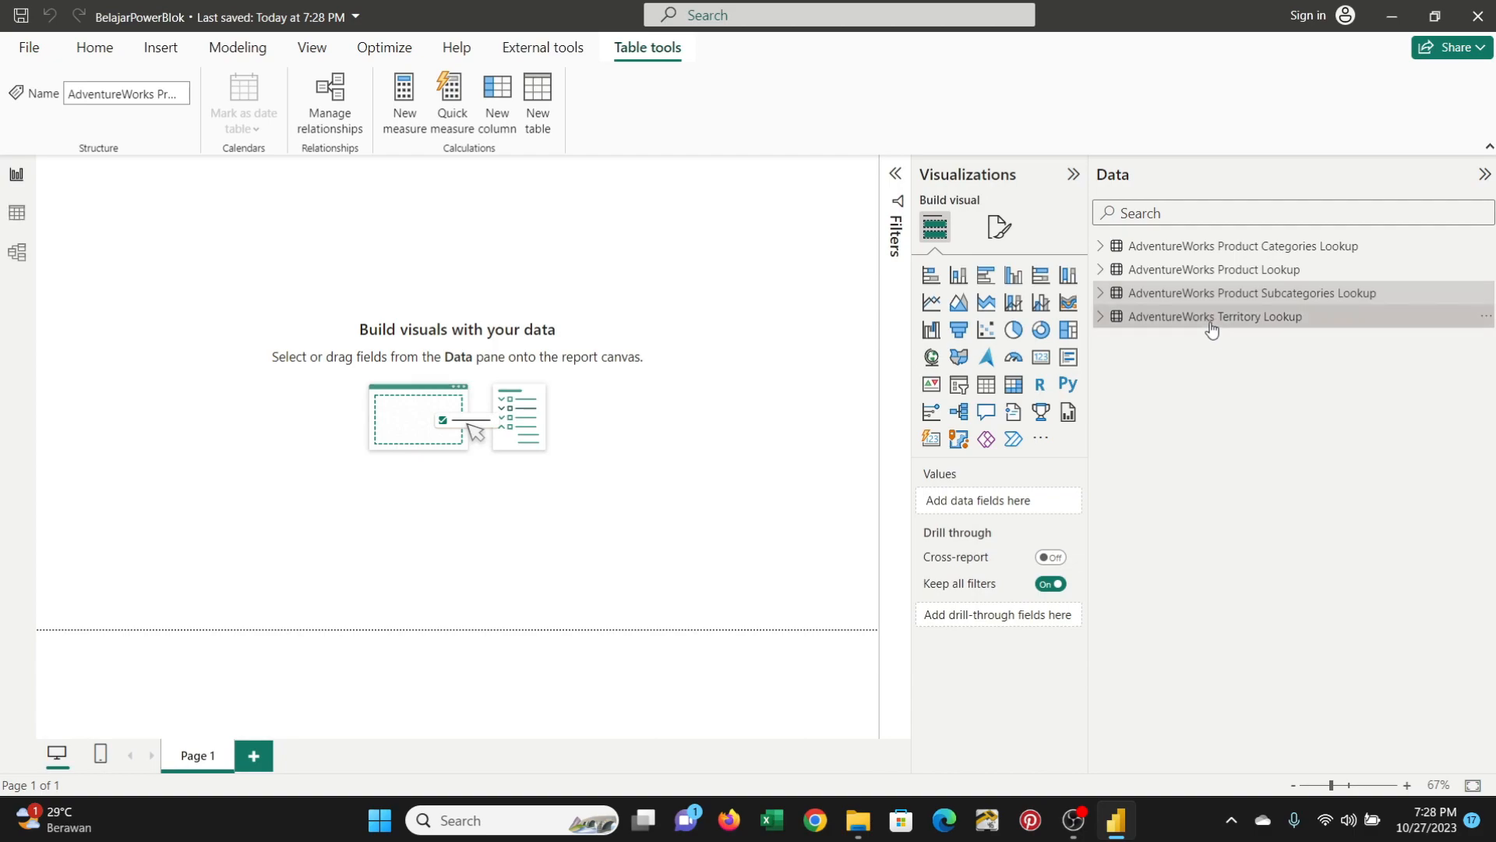
{"action": "left_click", "coordinate": [16, 214]}
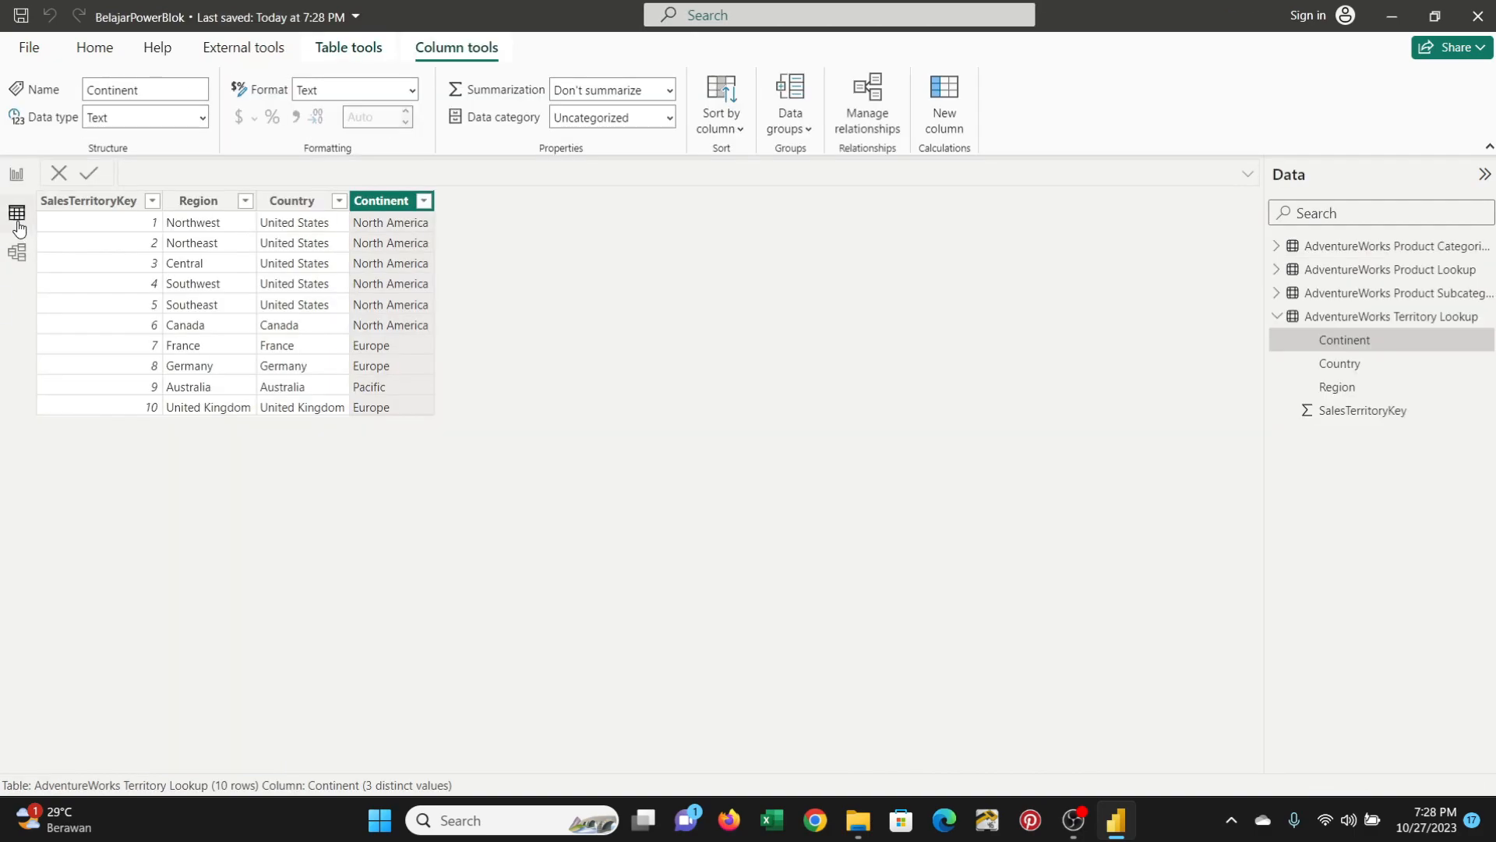
{"action": "left_click", "coordinate": [1324, 316]}
{"action": "left_click", "coordinate": [1326, 294]}
{"action": "left_click", "coordinate": [1344, 272]}
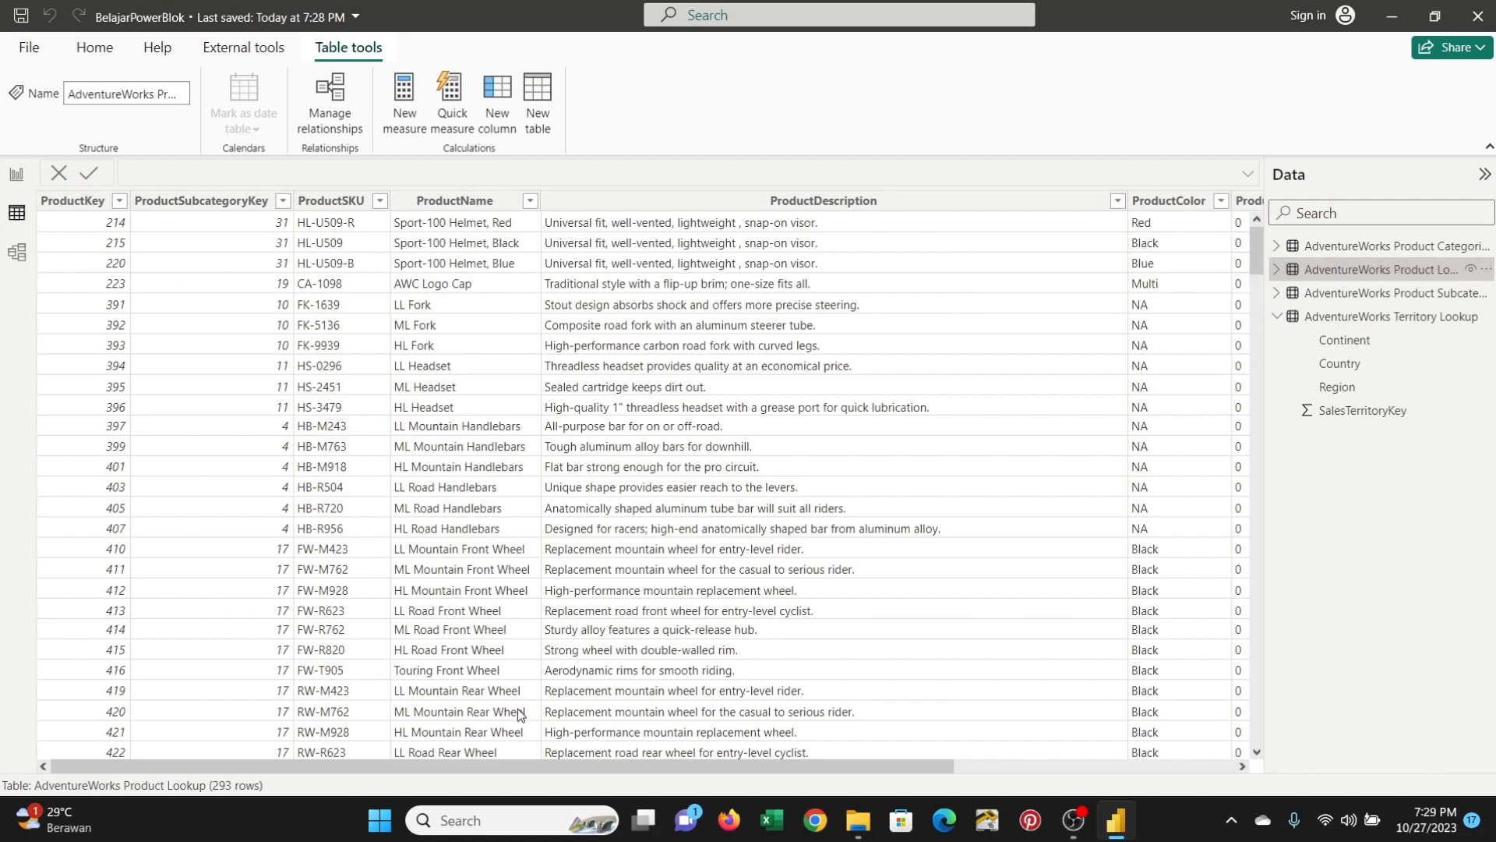
{"action": "mouse_move", "coordinate": [377, 770]}
{"action": "left_mouse_down"}
{"action": "mouse_move", "coordinate": [832, 772]}
{"action": "mouse_move", "coordinate": [377, 774]}
{"action": "left_mouse_up"}
- Reopen the Power Query Editor and bring up the AdventureWorks Product Lookup query
{"action": "left_click", "coordinate": [94, 49]}
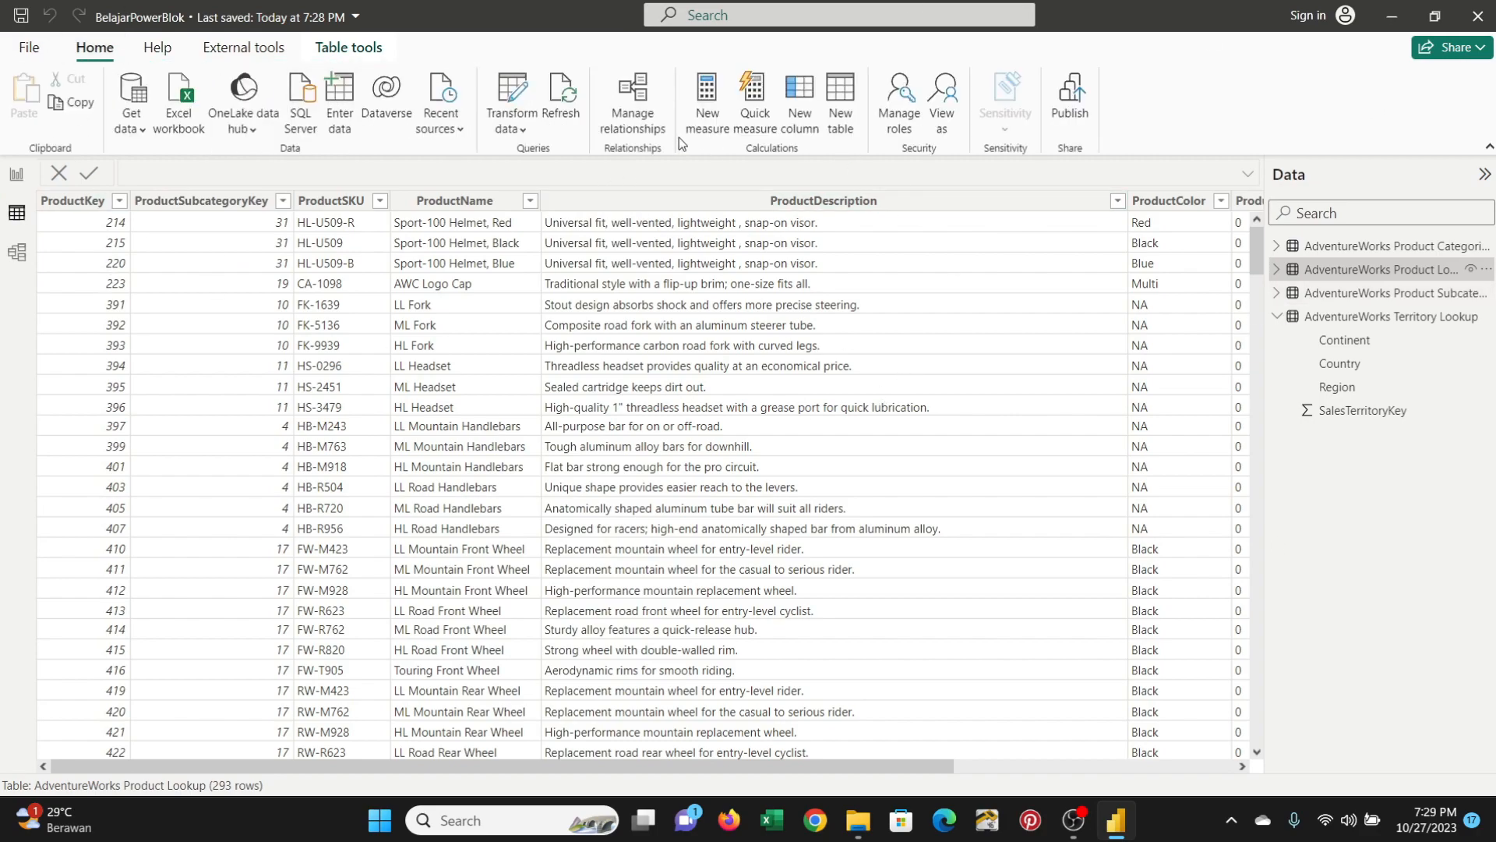
{"action": "left_click", "coordinate": [513, 119]}
{"action": "left_click", "coordinate": [527, 157]}
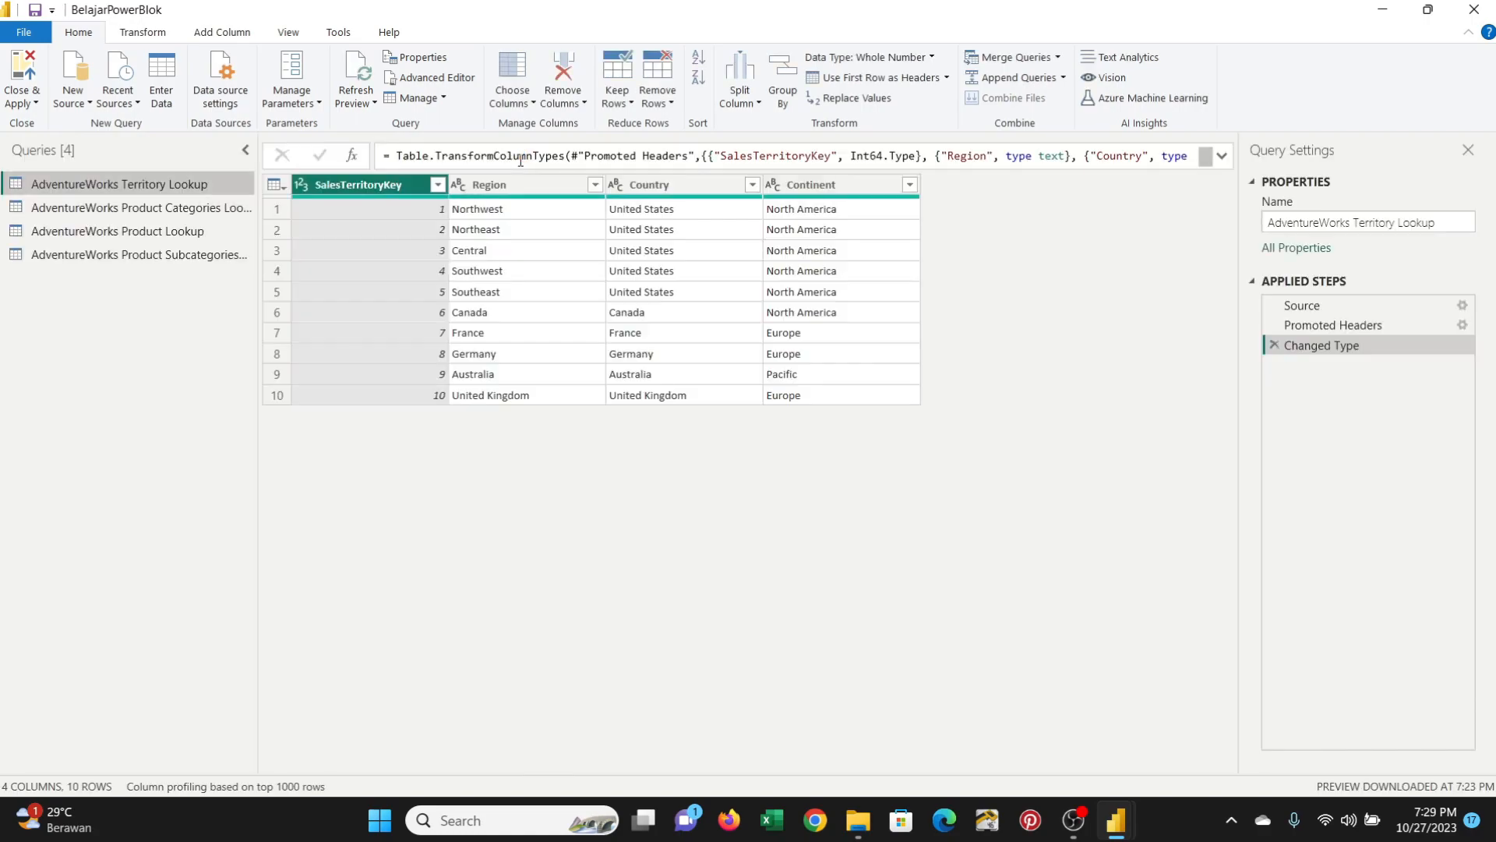
{"action": "left_click", "coordinate": [168, 212]}
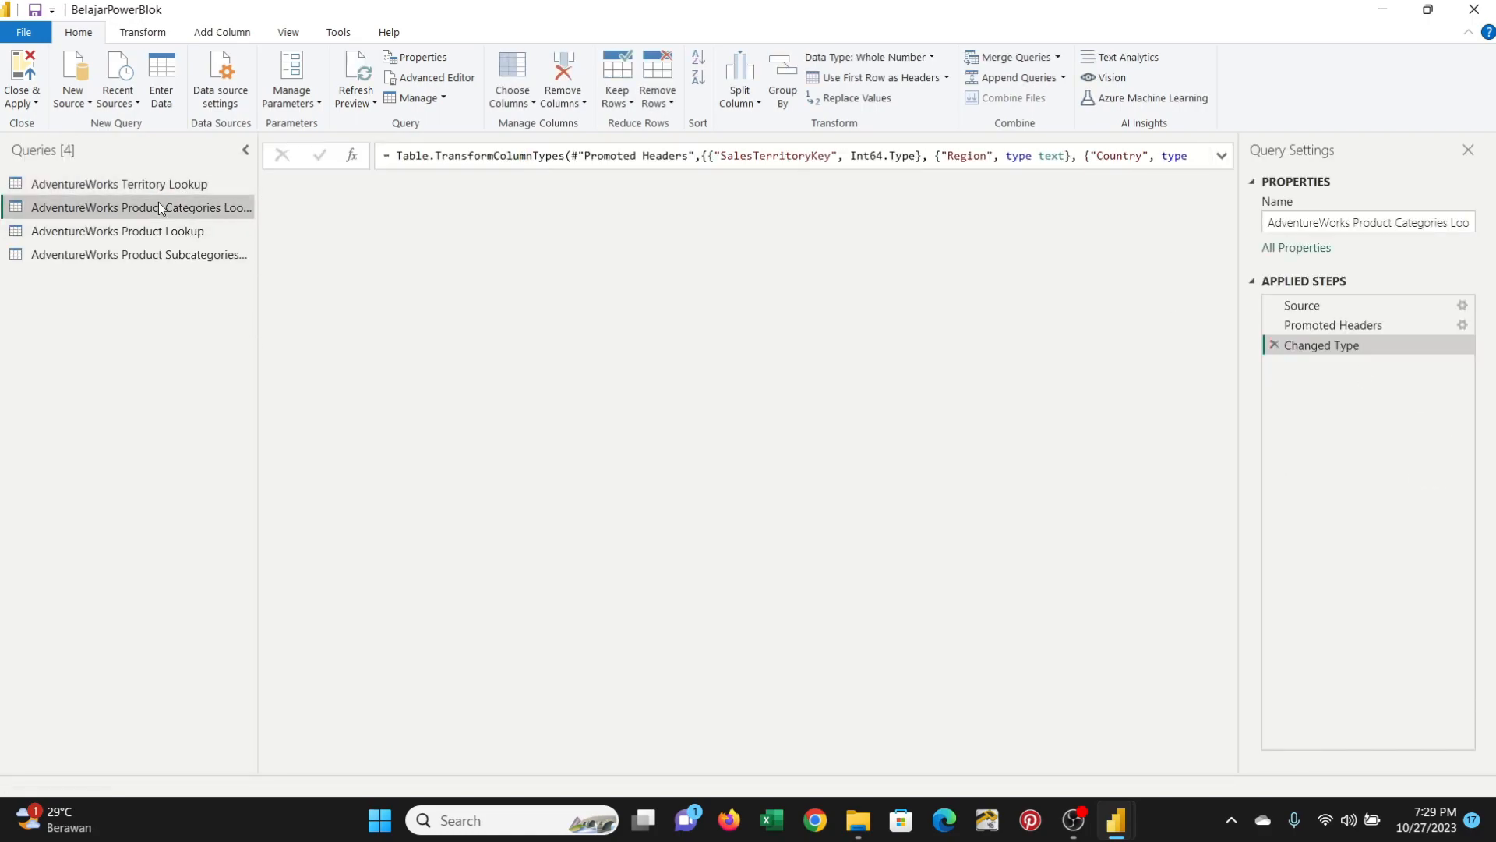
{"action": "left_click", "coordinate": [167, 229]}
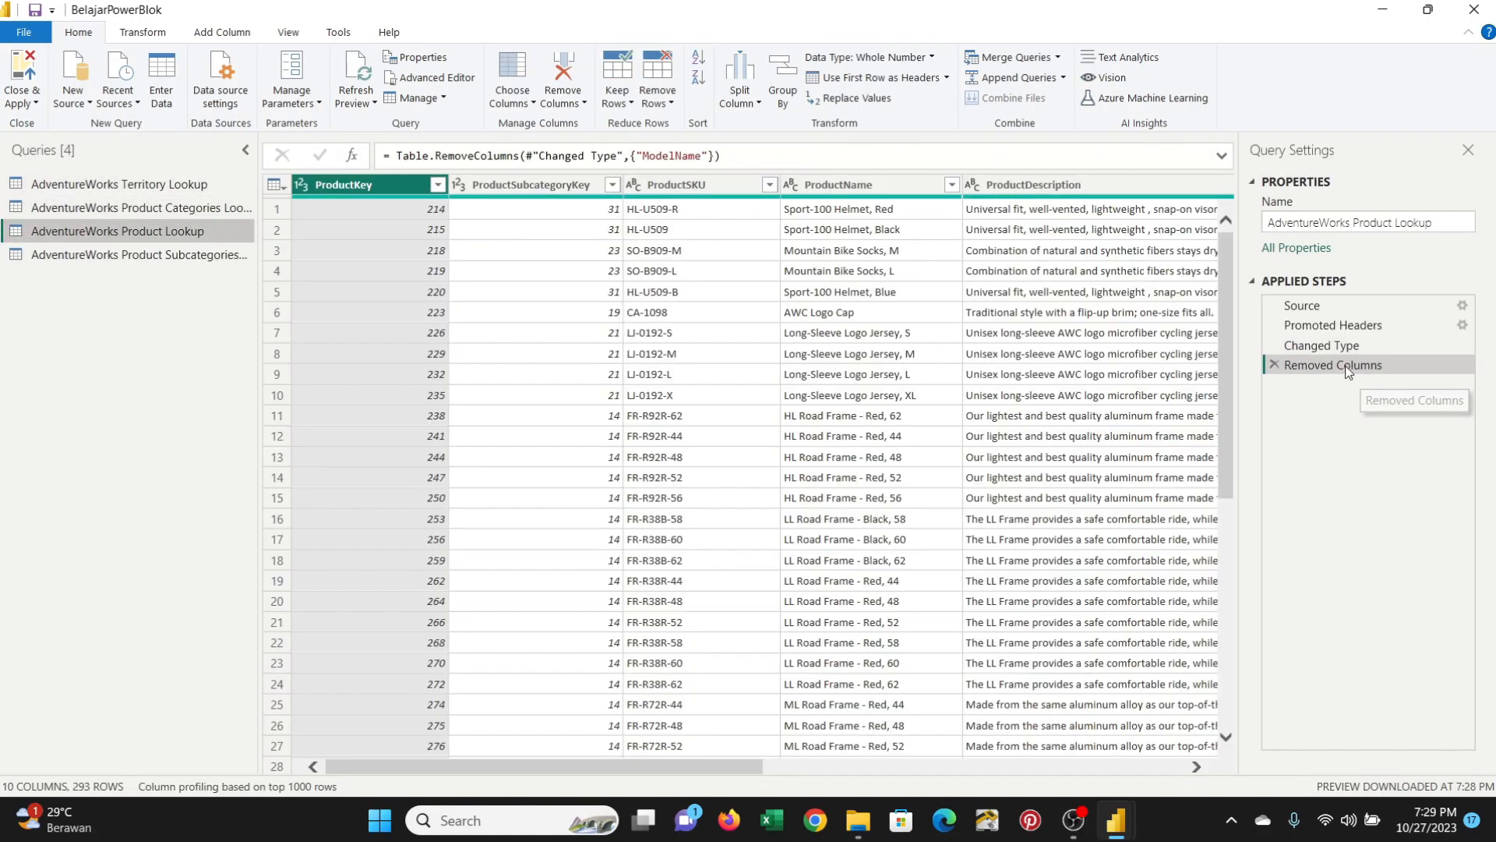
- Compare the Product Lookup table at the Changed Type and Removed Columns steps, and delete the Removed Columns step
{"action": "left_click", "coordinate": [1298, 345]}
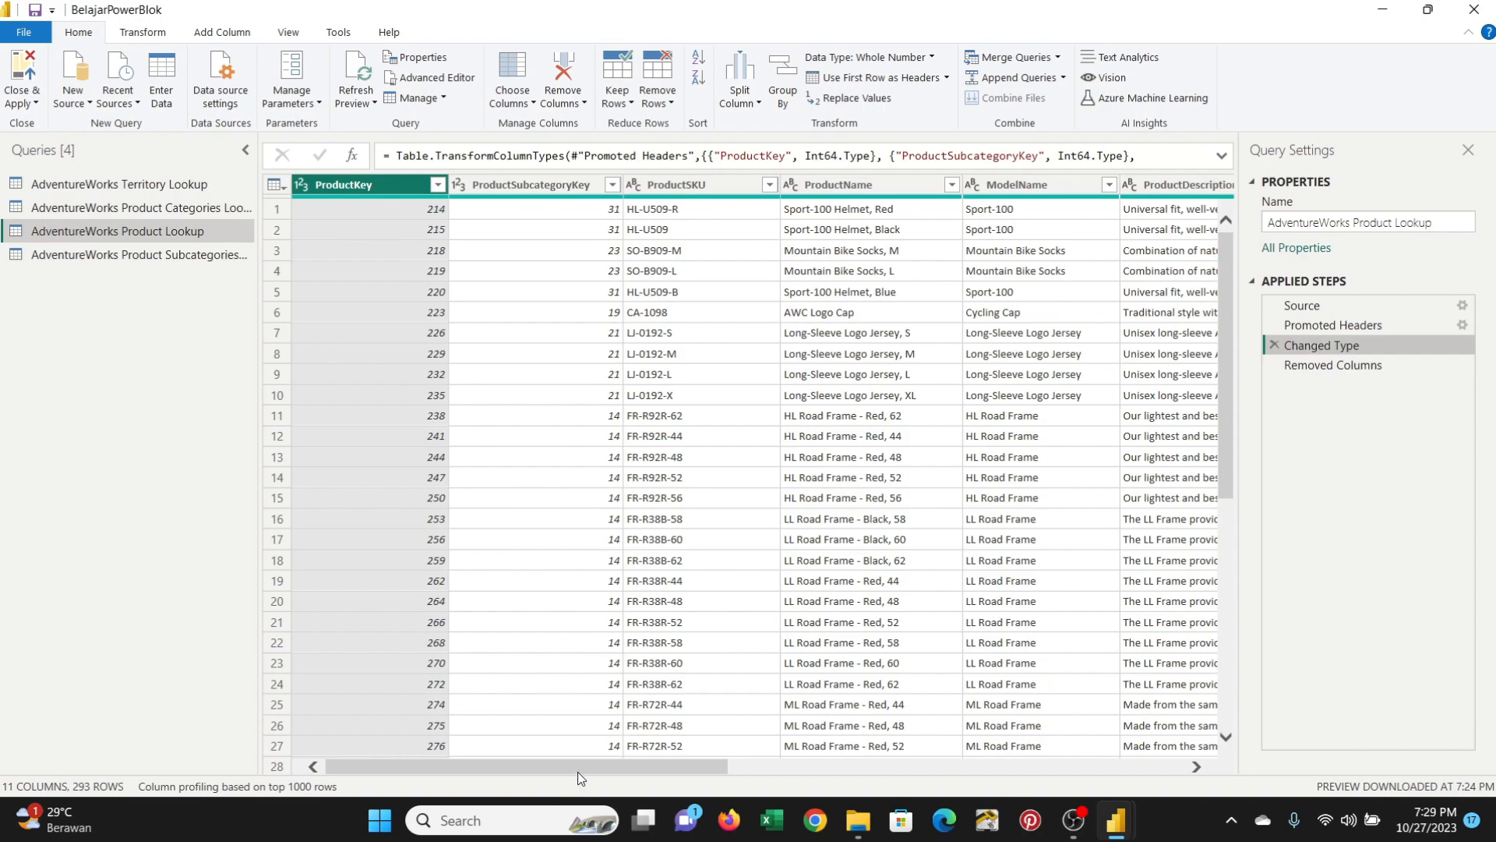
{"action": "left_click_drag", "start_coordinate": [577, 771], "coordinate": [618, 774]}
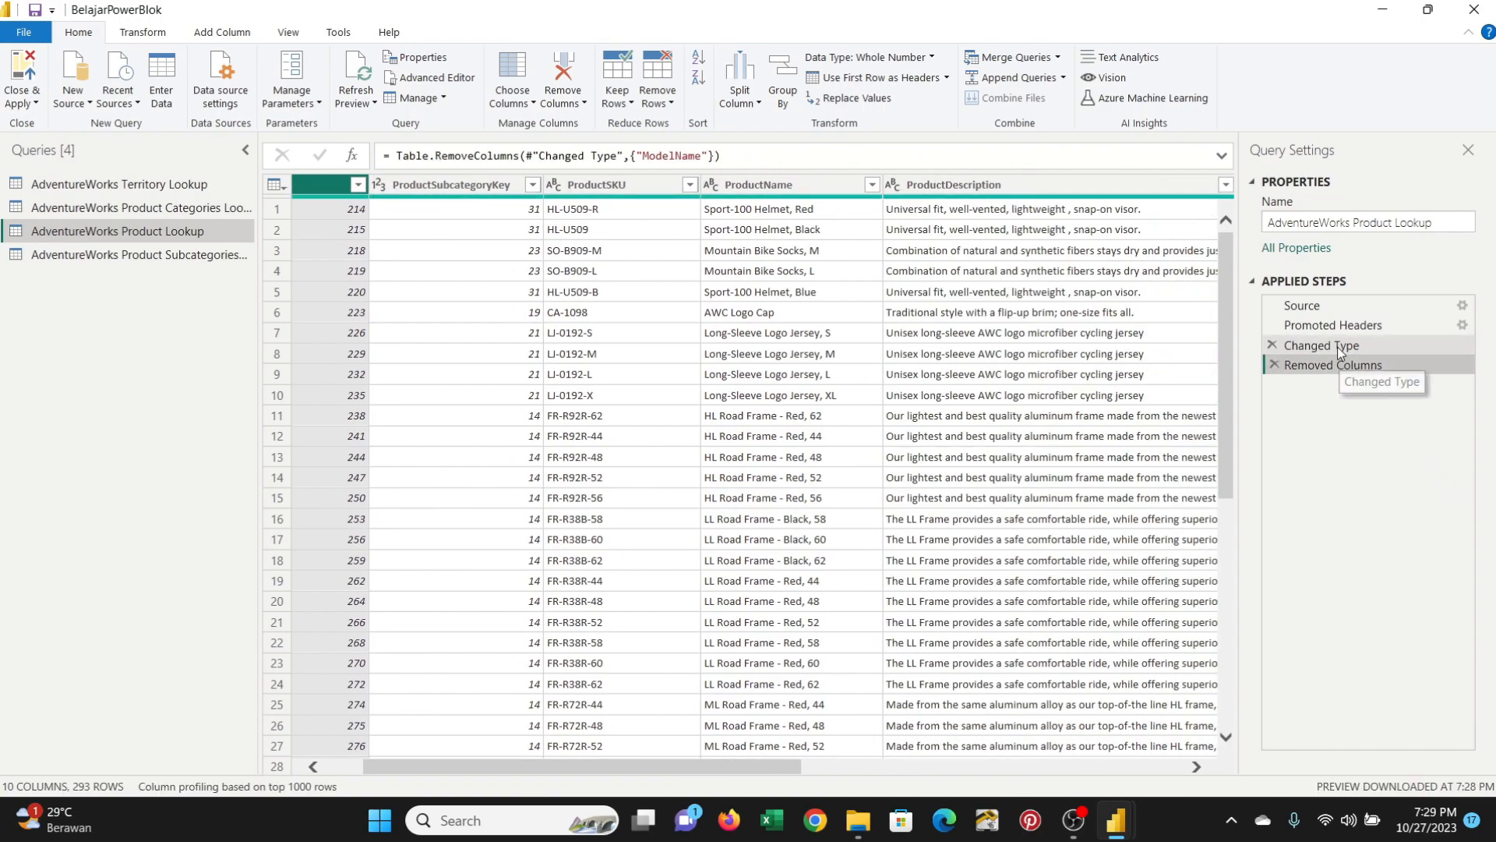
{"action": "left_click", "coordinate": [1333, 366]}
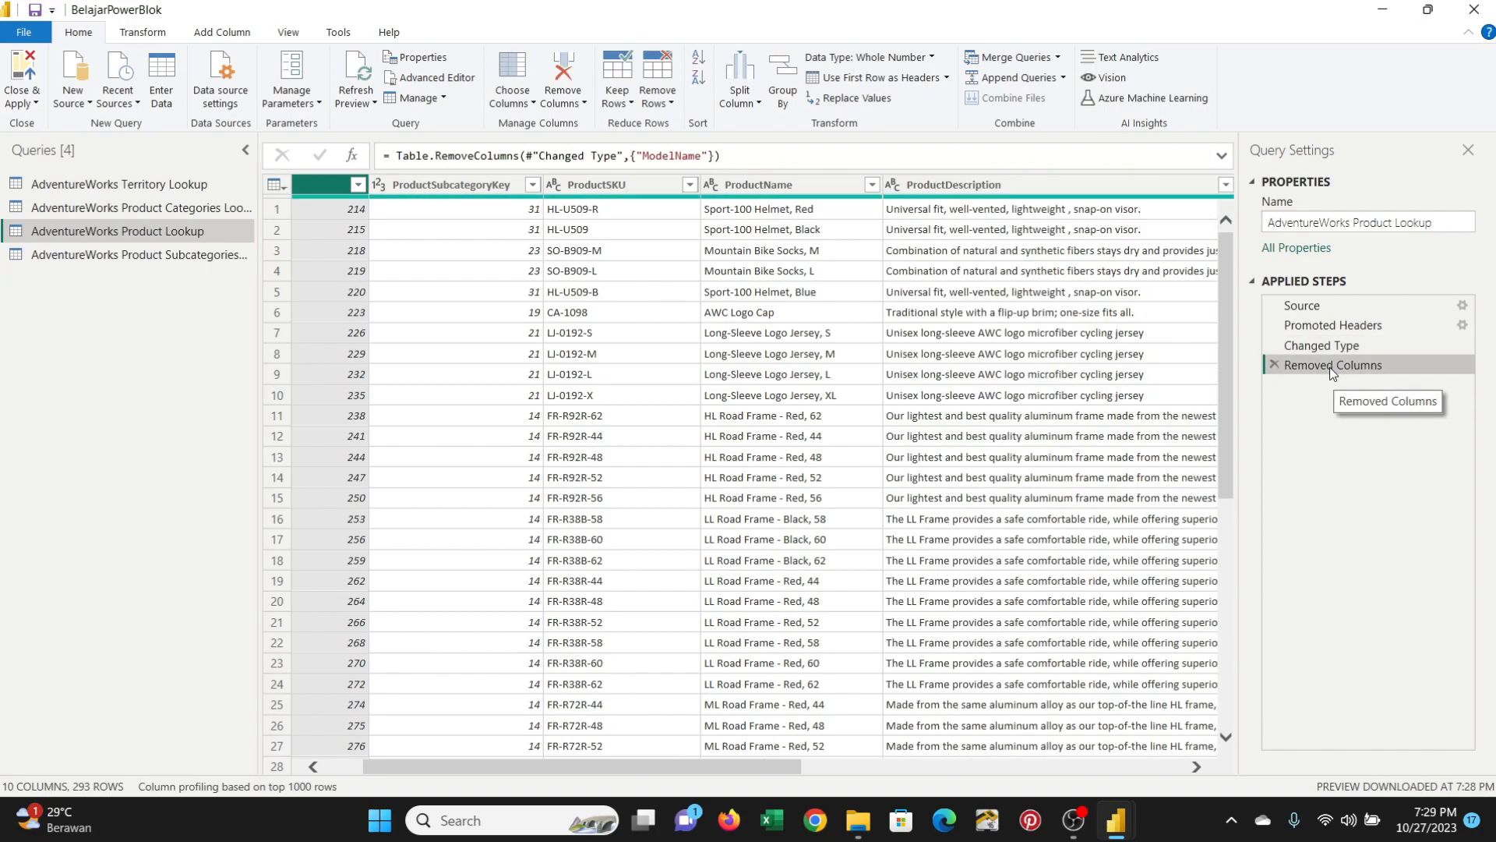
{"action": "left_click", "coordinate": [1273, 365]}
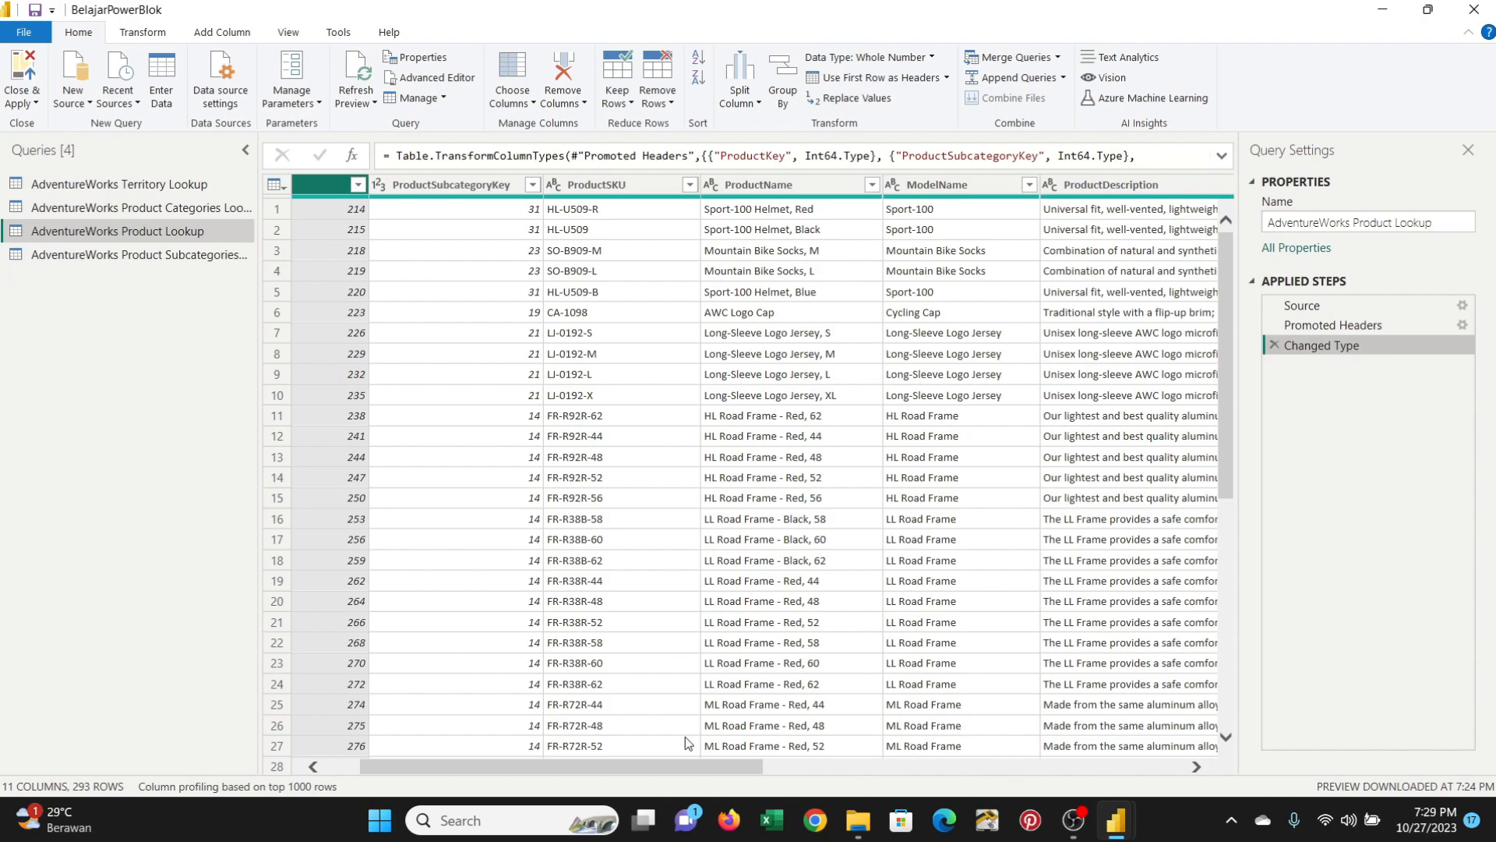
- Look through the rows and all columns of the Product Lookup query, from ProductKey to ProductPrice
{"action": "left_click_drag", "start_coordinate": [665, 769], "coordinate": [585, 777]}
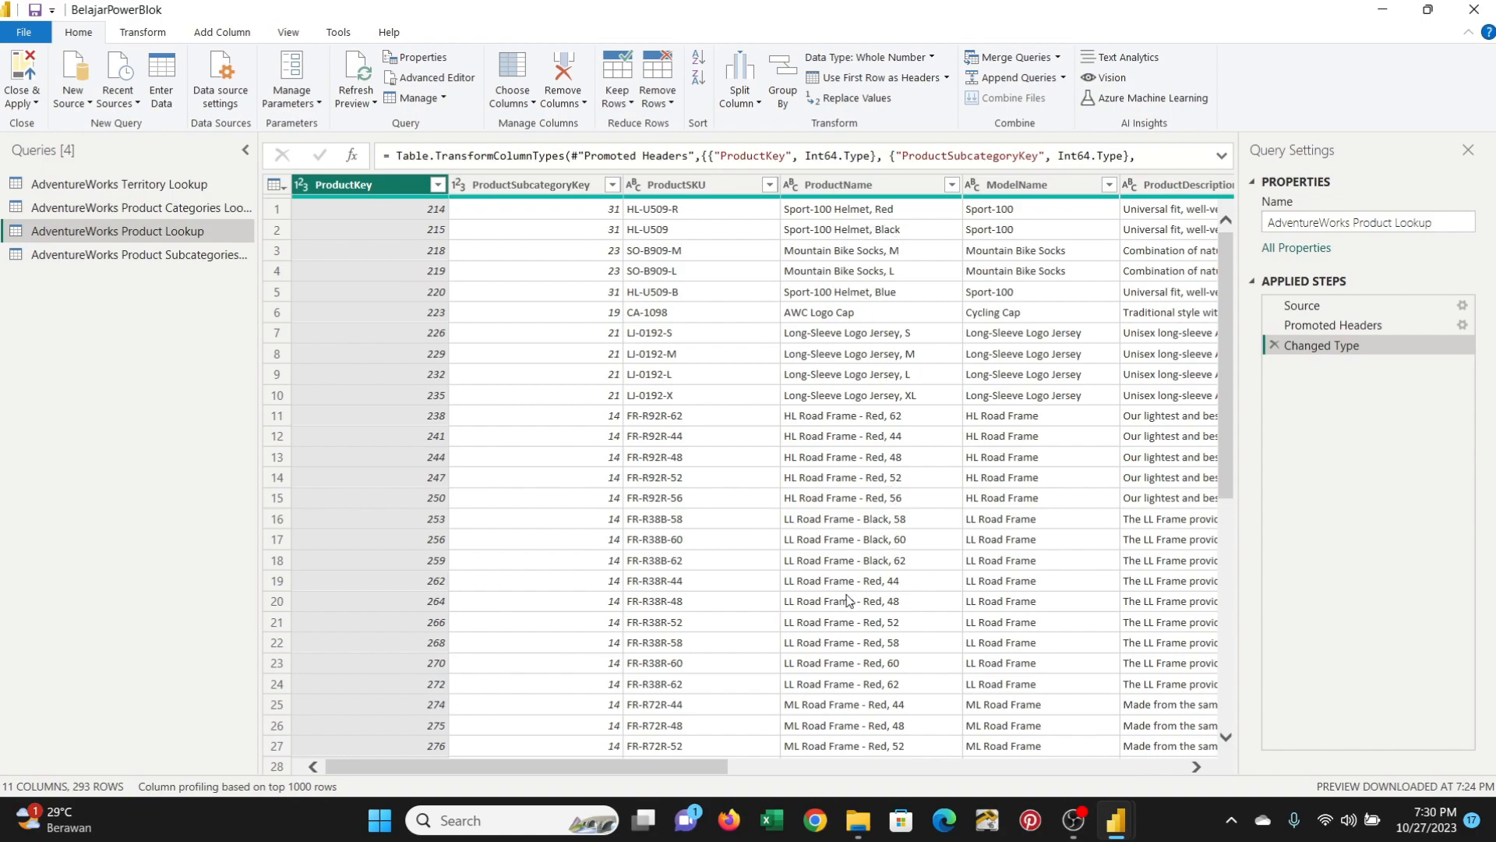
{"action": "scroll", "coordinate": [864, 631], "scroll_direction": "down", "scroll_amount": 8}
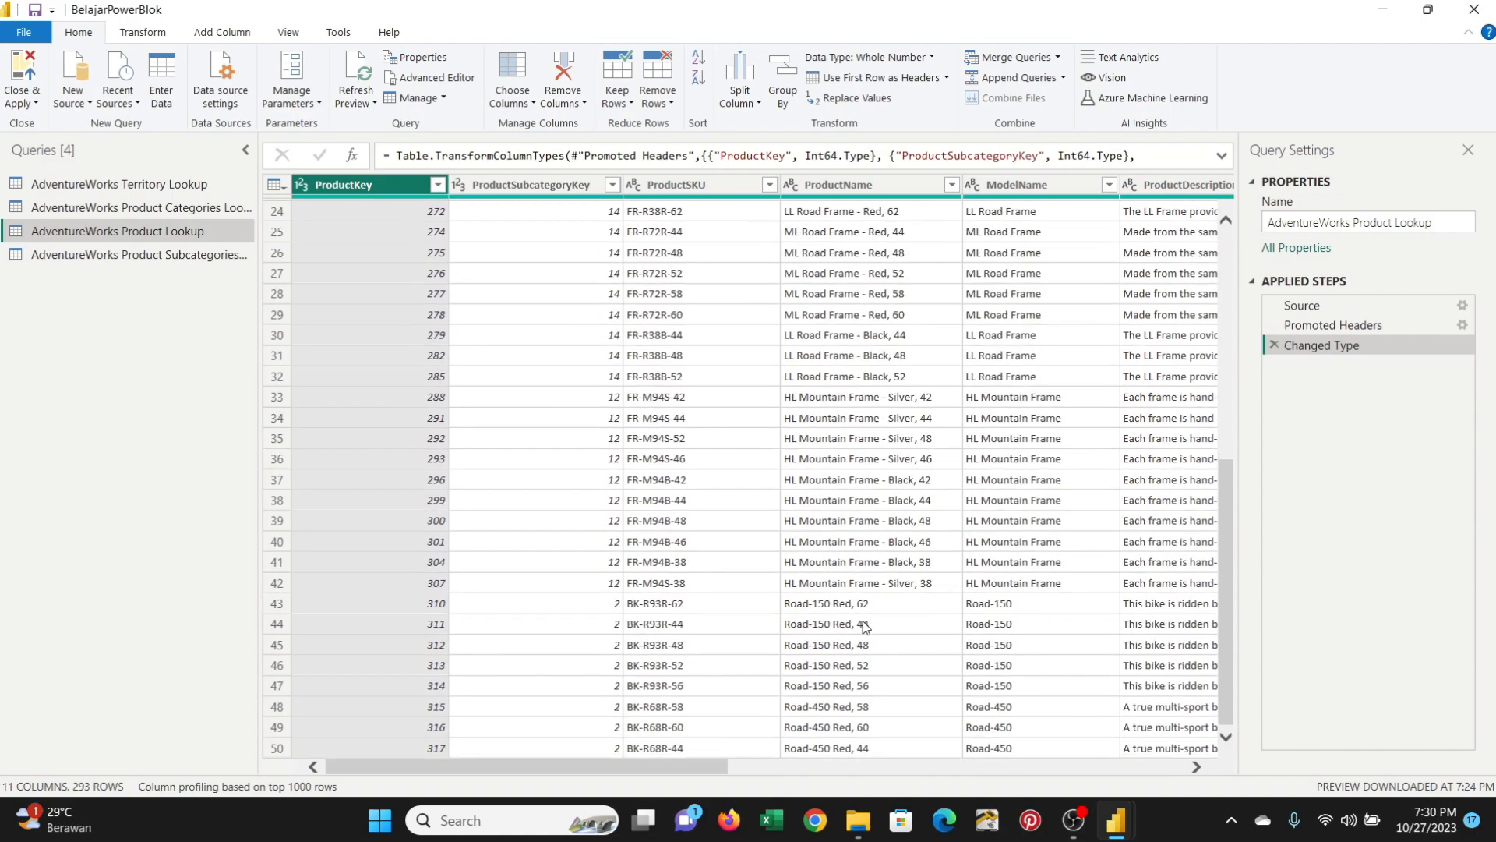
{"action": "scroll", "coordinate": [864, 626], "scroll_direction": "down", "scroll_amount": 13}
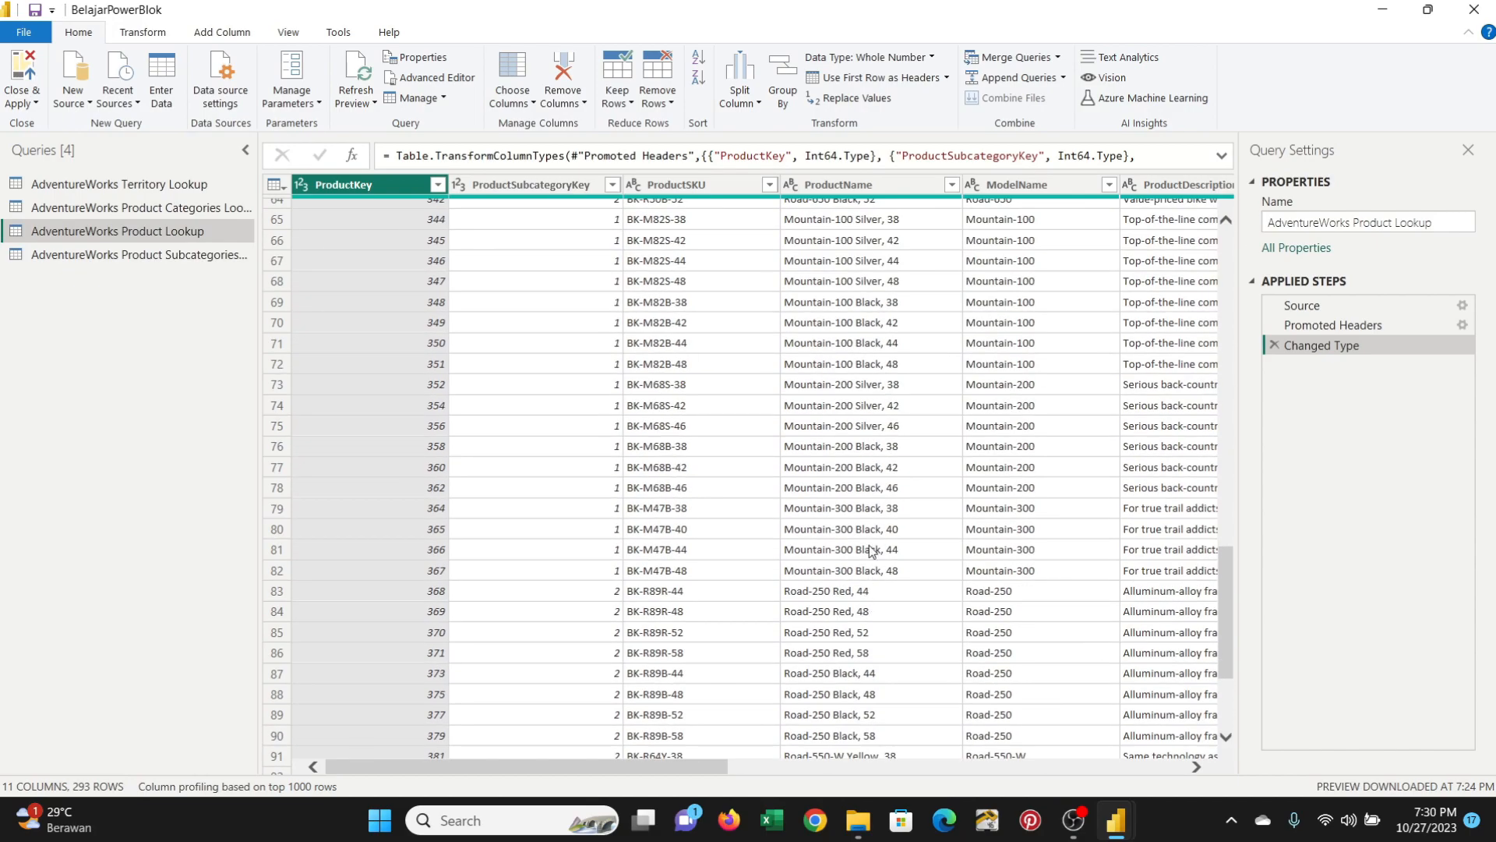
{"action": "scroll", "coordinate": [872, 550], "scroll_direction": "down", "scroll_amount": 20}
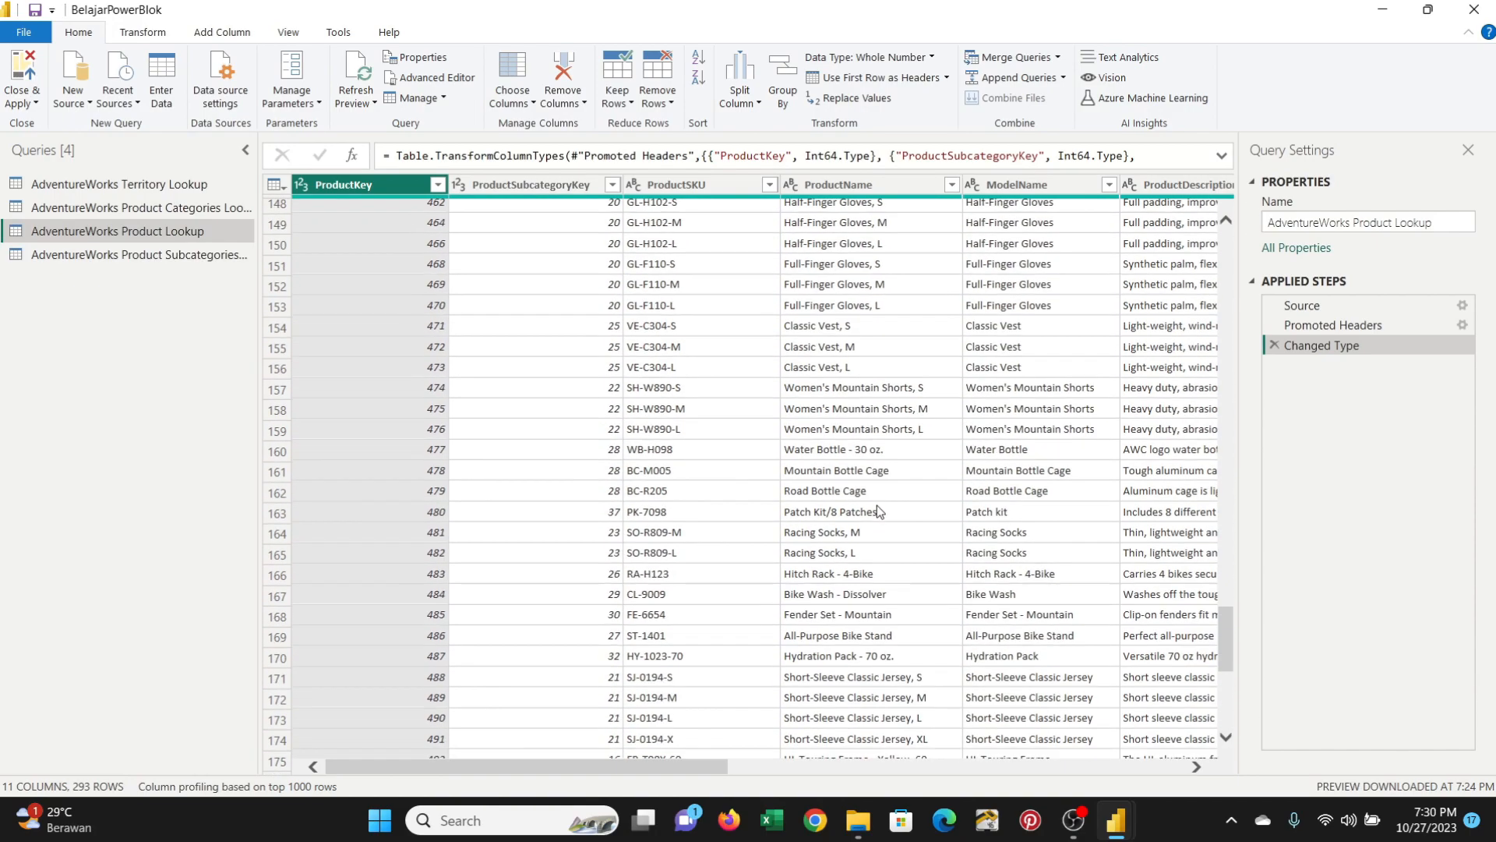
{"action": "scroll", "coordinate": [877, 505], "scroll_direction": "down", "scroll_amount": 14}
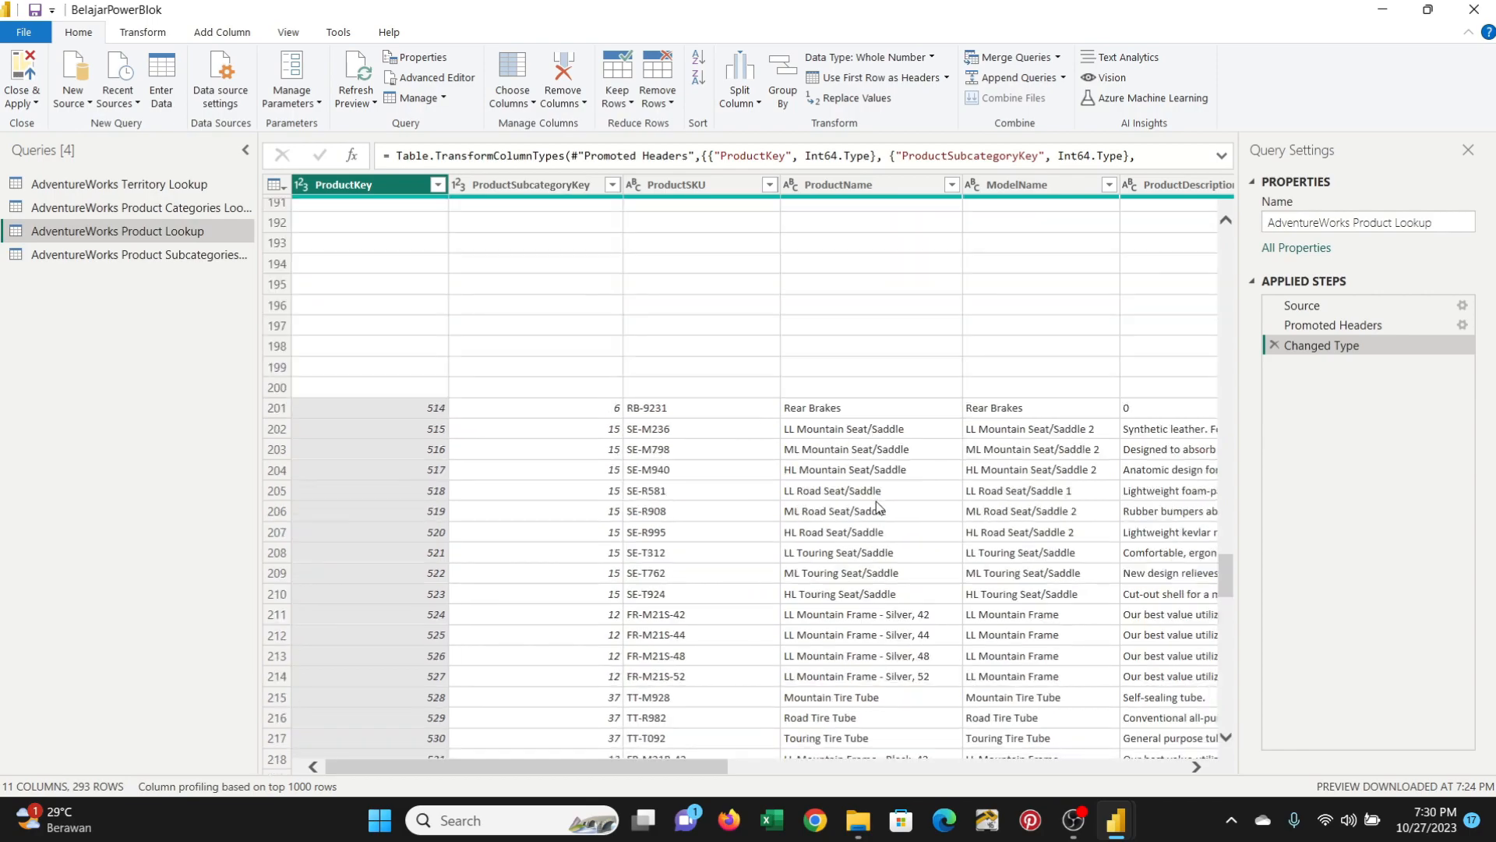
{"action": "scroll", "coordinate": [876, 502], "scroll_direction": "up", "scroll_amount": 15}
{"action": "left_click_drag", "start_coordinate": [1229, 505], "coordinate": [1229, 234]}
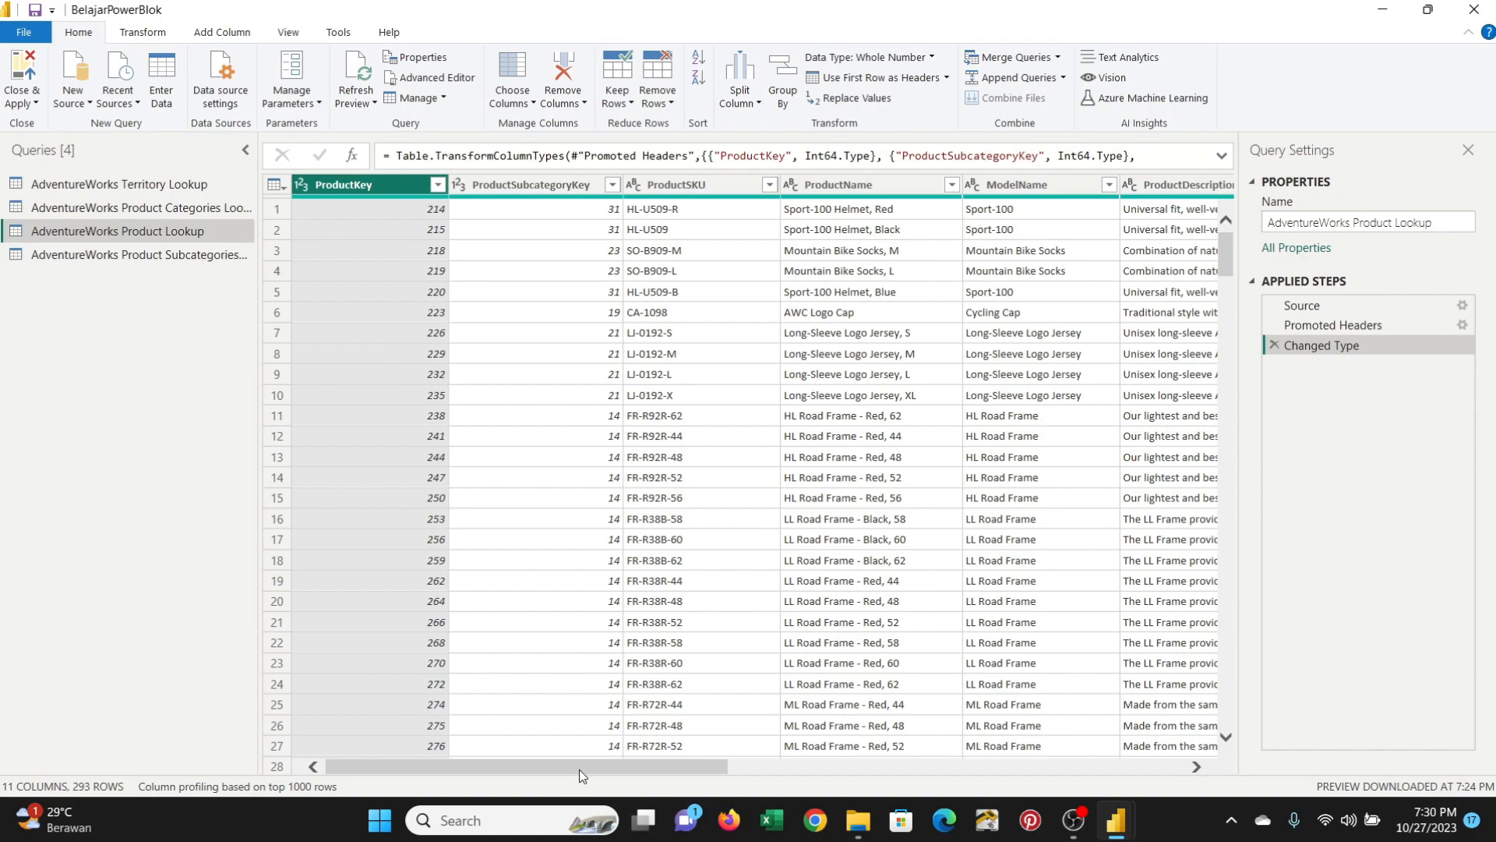
{"action": "left_click_drag", "start_coordinate": [578, 770], "coordinate": [1066, 783]}
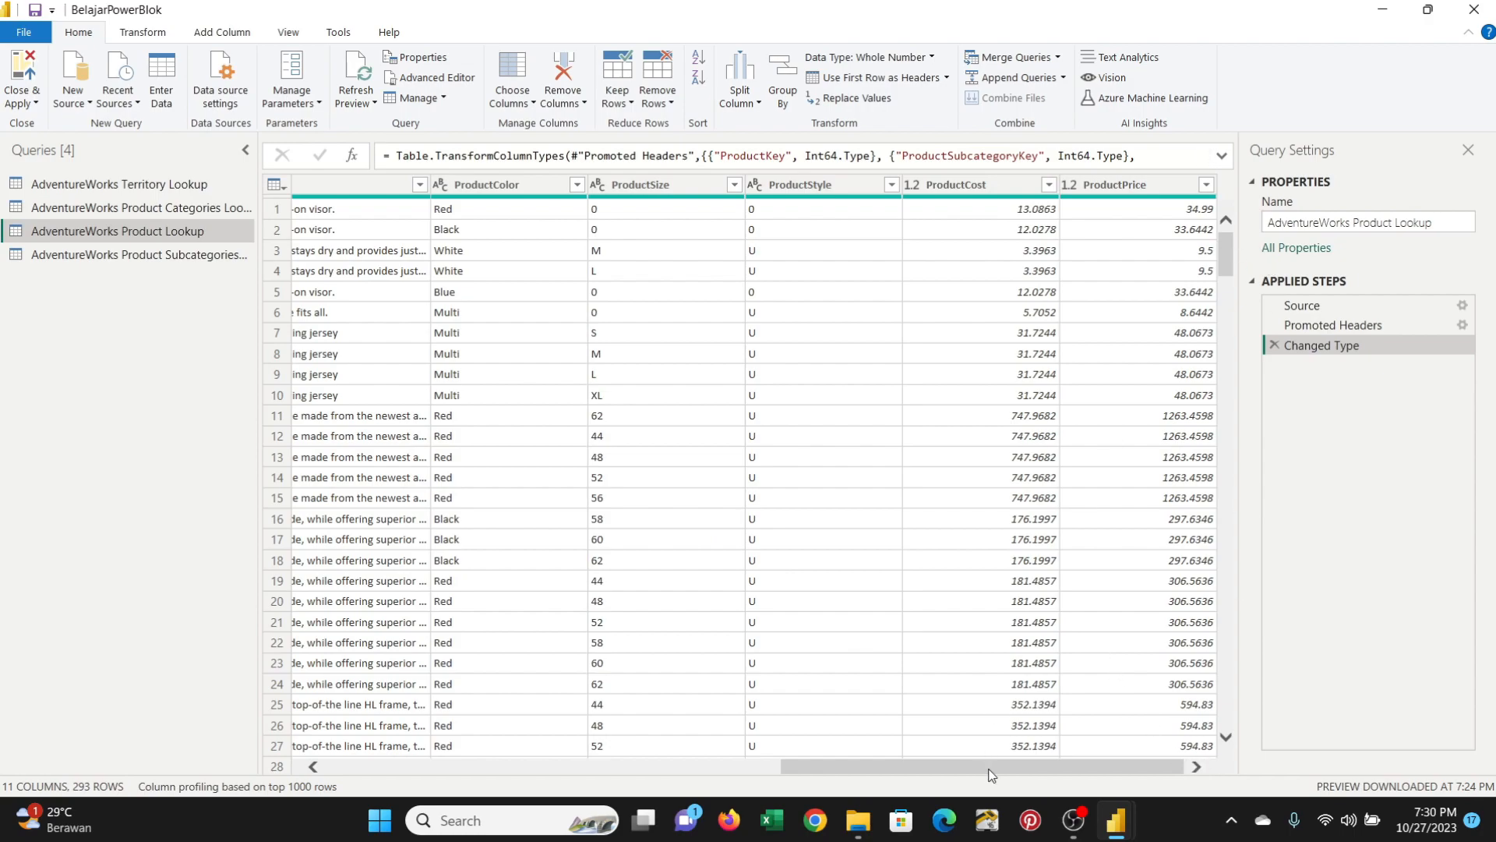
{"action": "left_click_drag", "start_coordinate": [987, 767], "coordinate": [588, 787]}
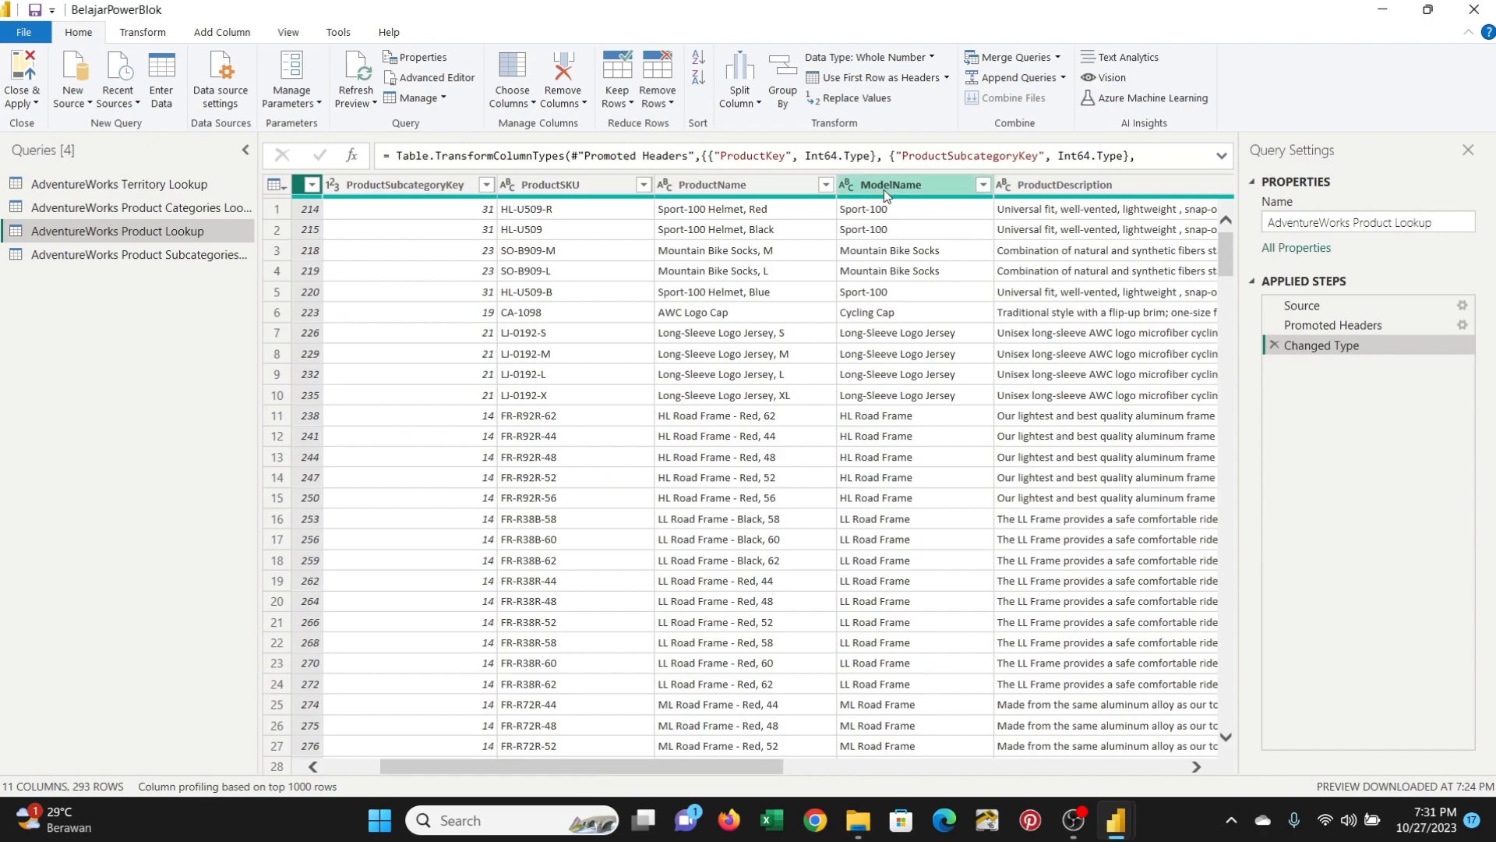
- Add a column to the Product Lookup query that extracts the text before the "-" delimiter from ProductSKU, and check the new column
{"action": "left_click", "coordinate": [563, 185]}
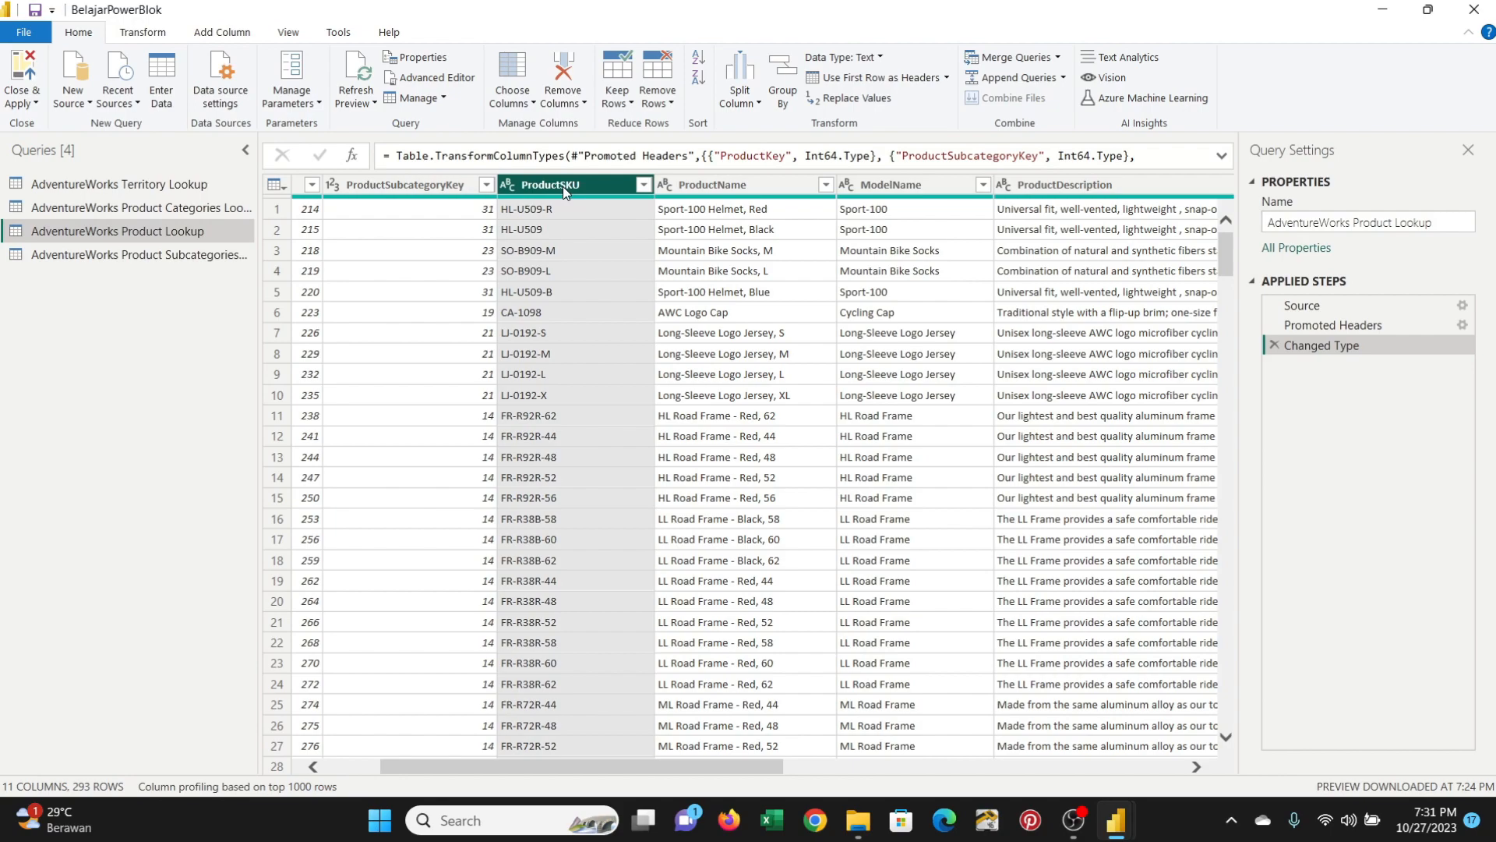
{"action": "left_click", "coordinate": [249, 35]}
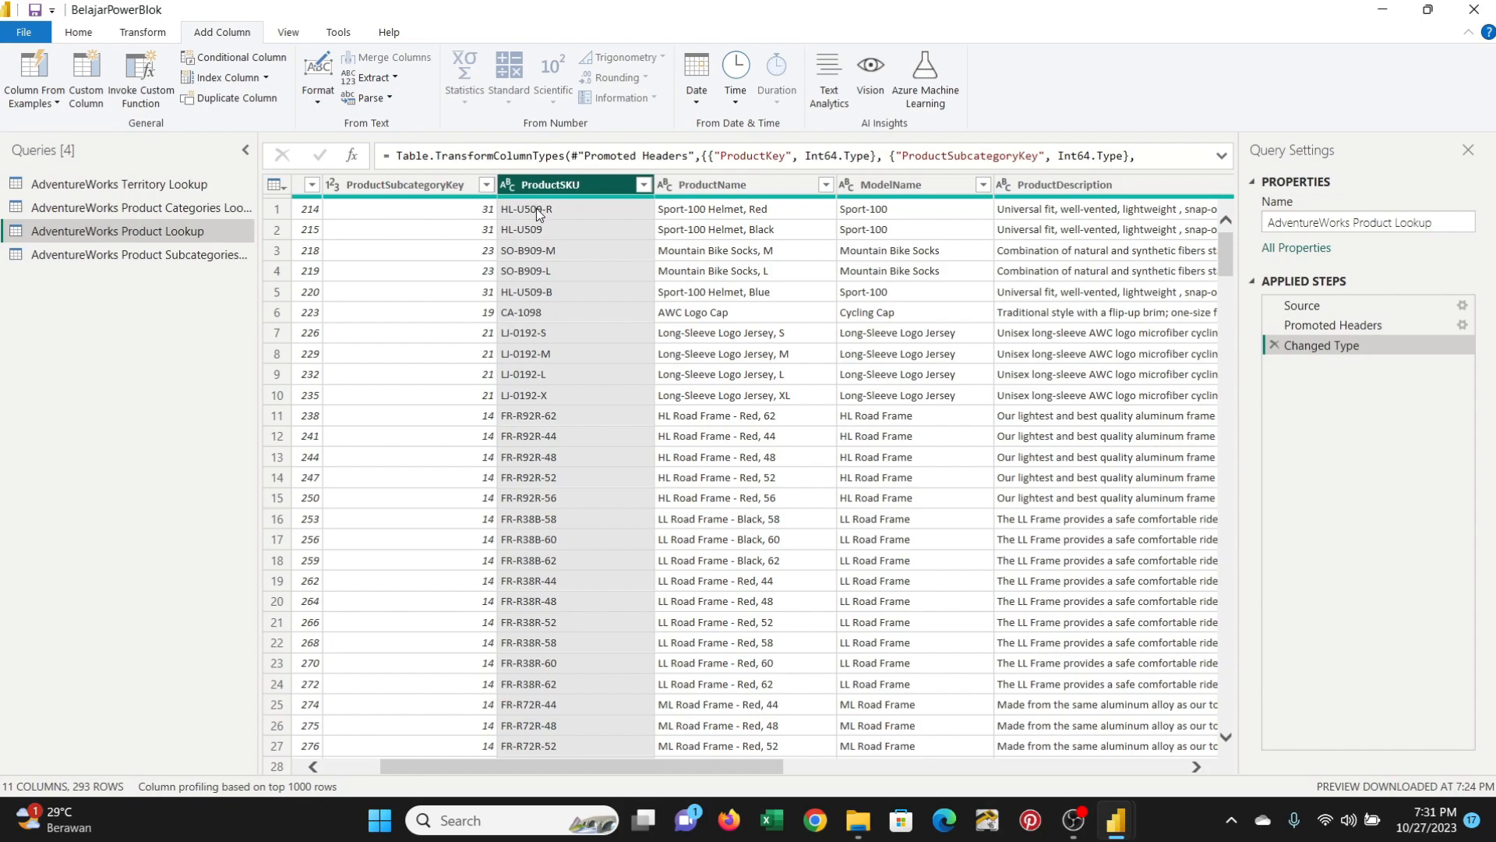
{"action": "left_click", "coordinate": [375, 77]}
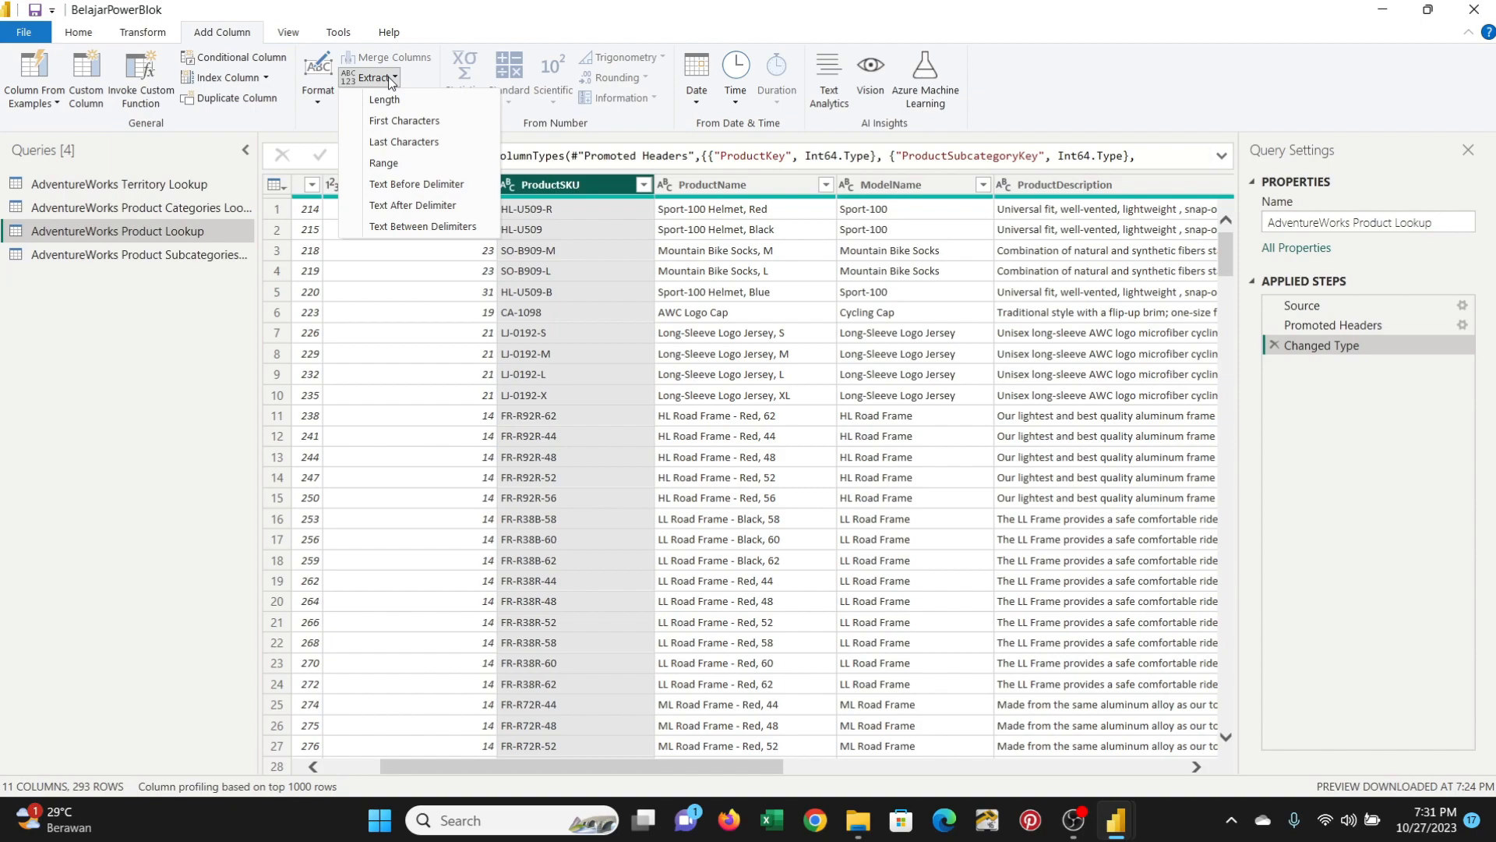
{"action": "left_click", "coordinate": [406, 186]}
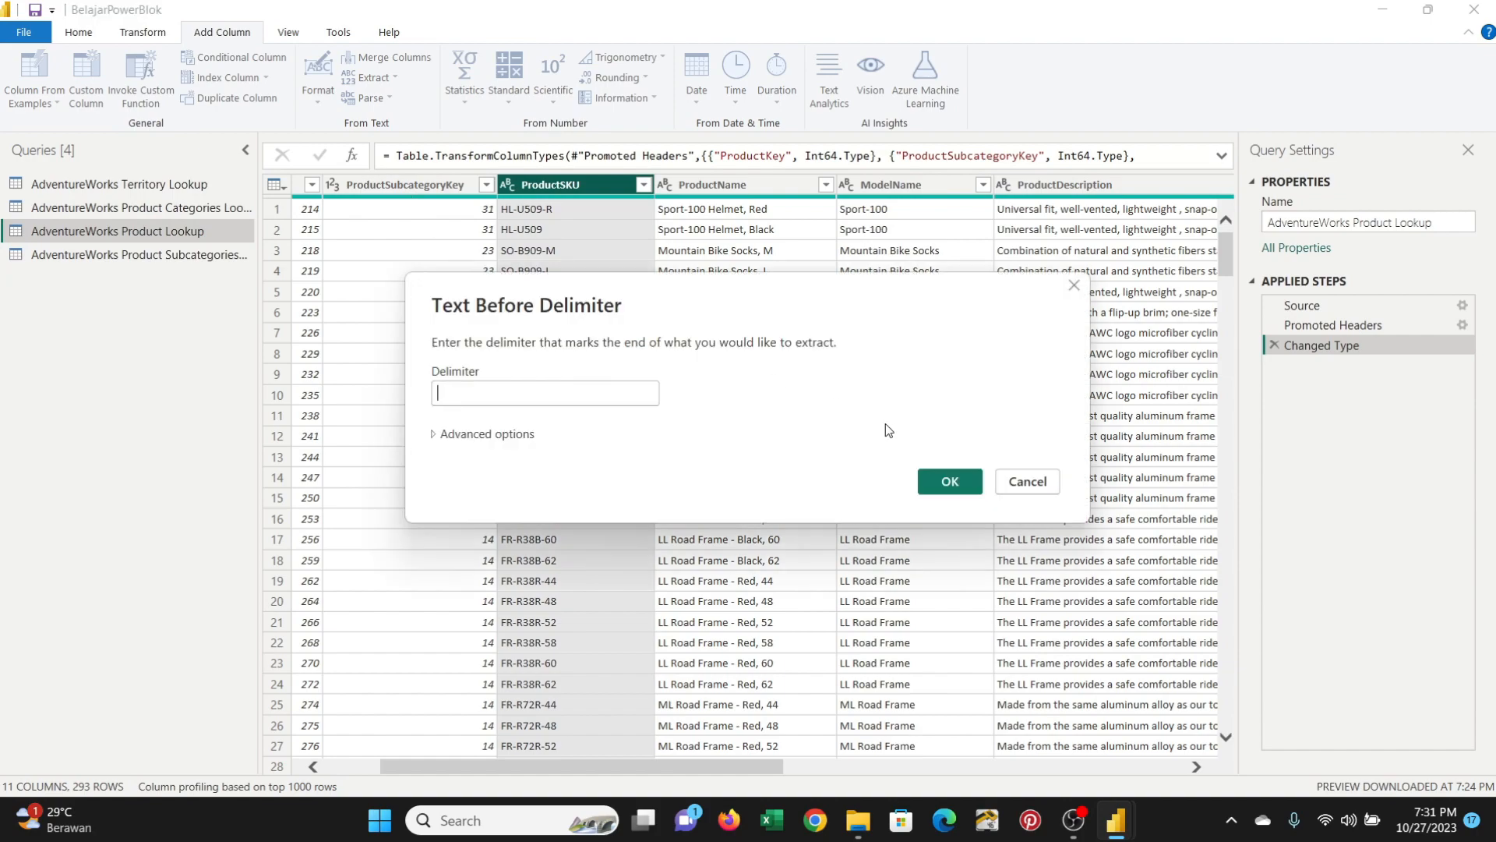
{"action": "type", "text": "-"}
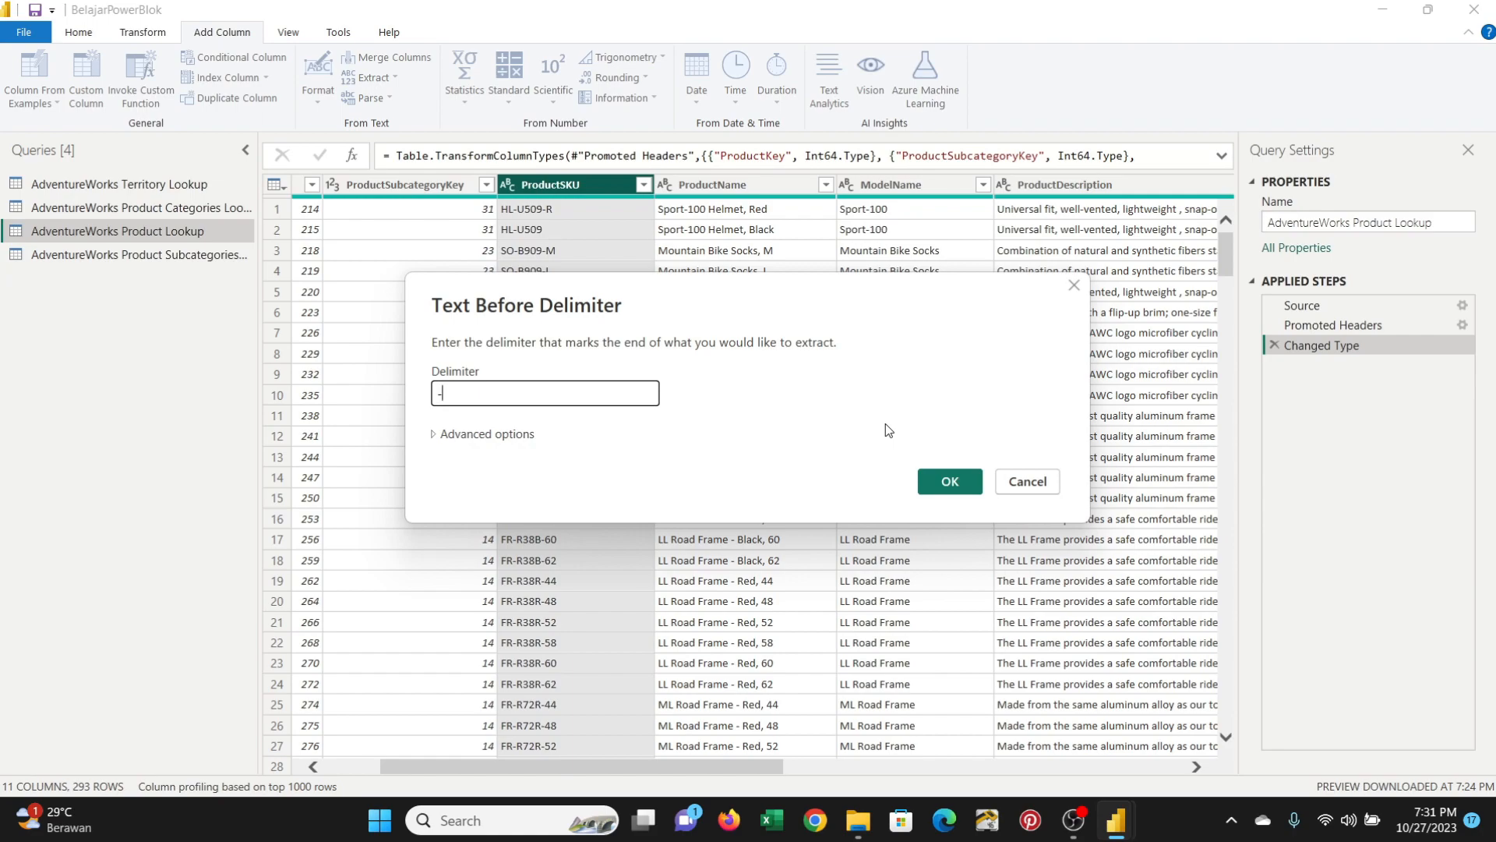
{"action": "left_click_drag", "start_coordinate": [464, 395], "coordinate": [290, 399]}
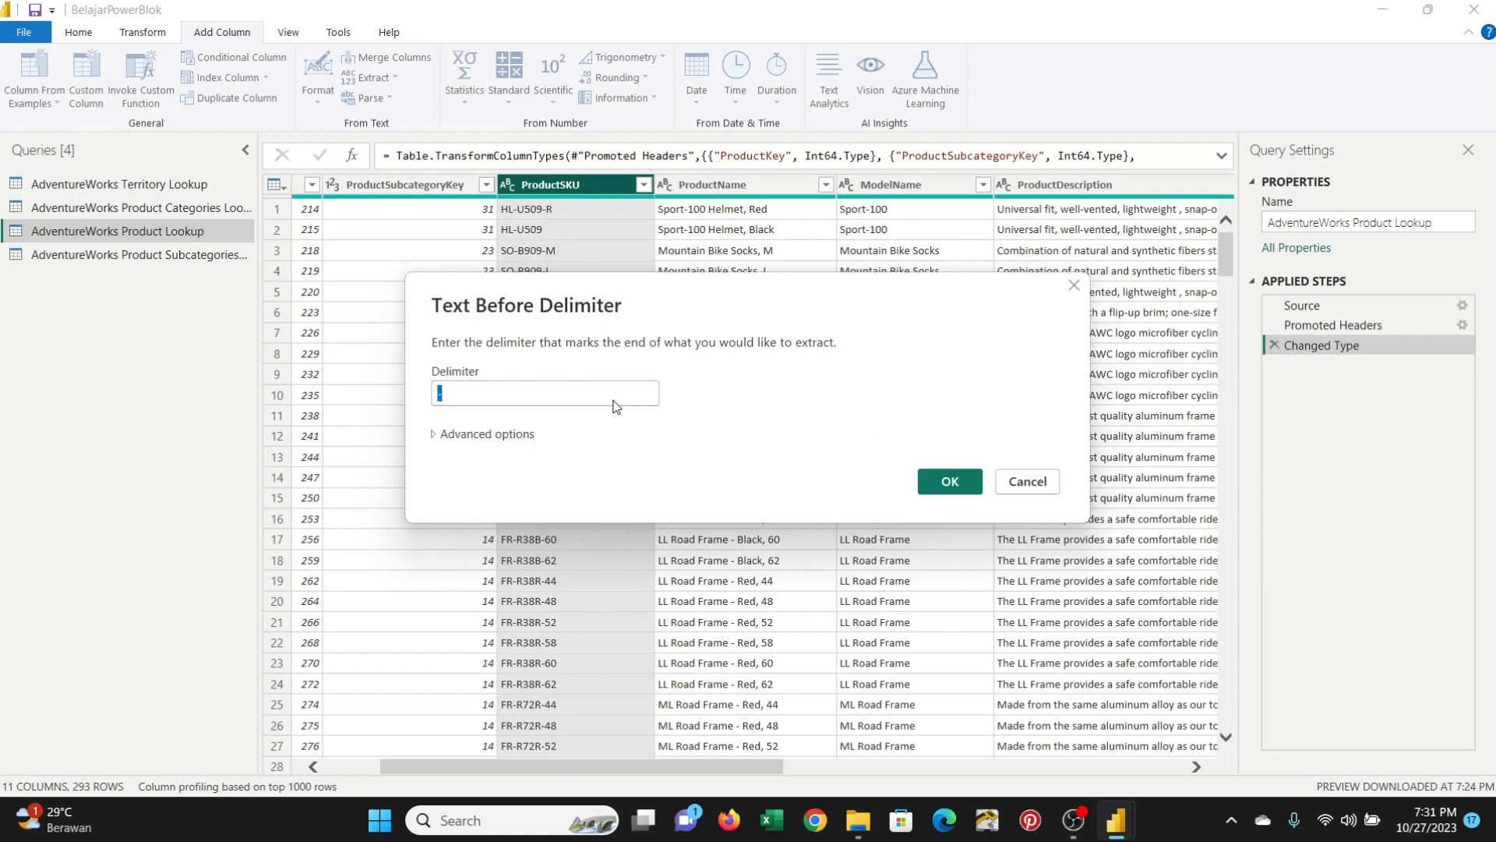
{"action": "left_click", "coordinate": [586, 396]}
{"action": "left_click", "coordinate": [950, 482]}
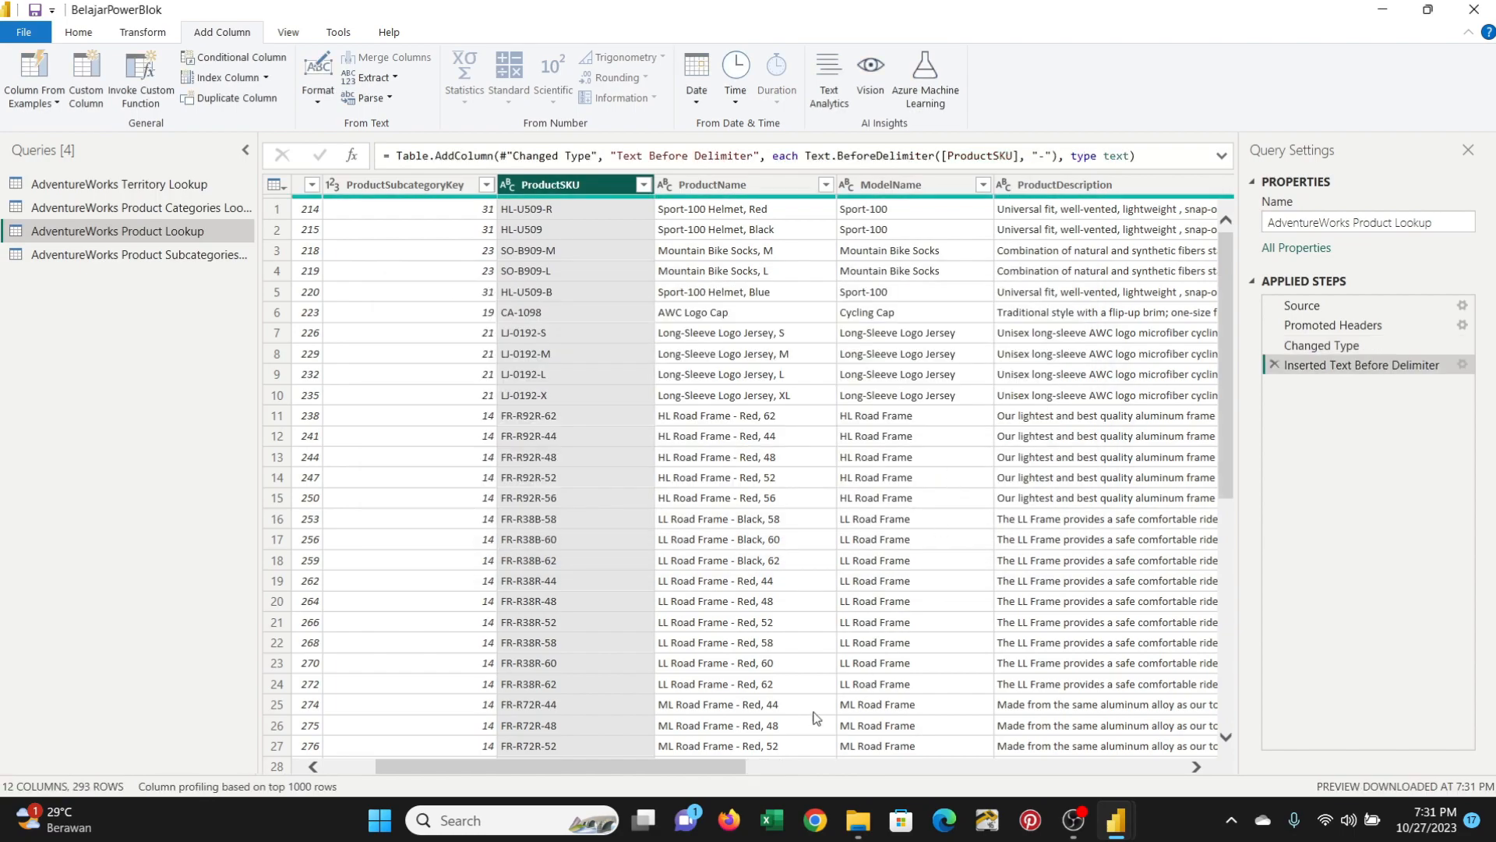
{"action": "left_click_drag", "start_coordinate": [691, 765], "coordinate": [1214, 778]}
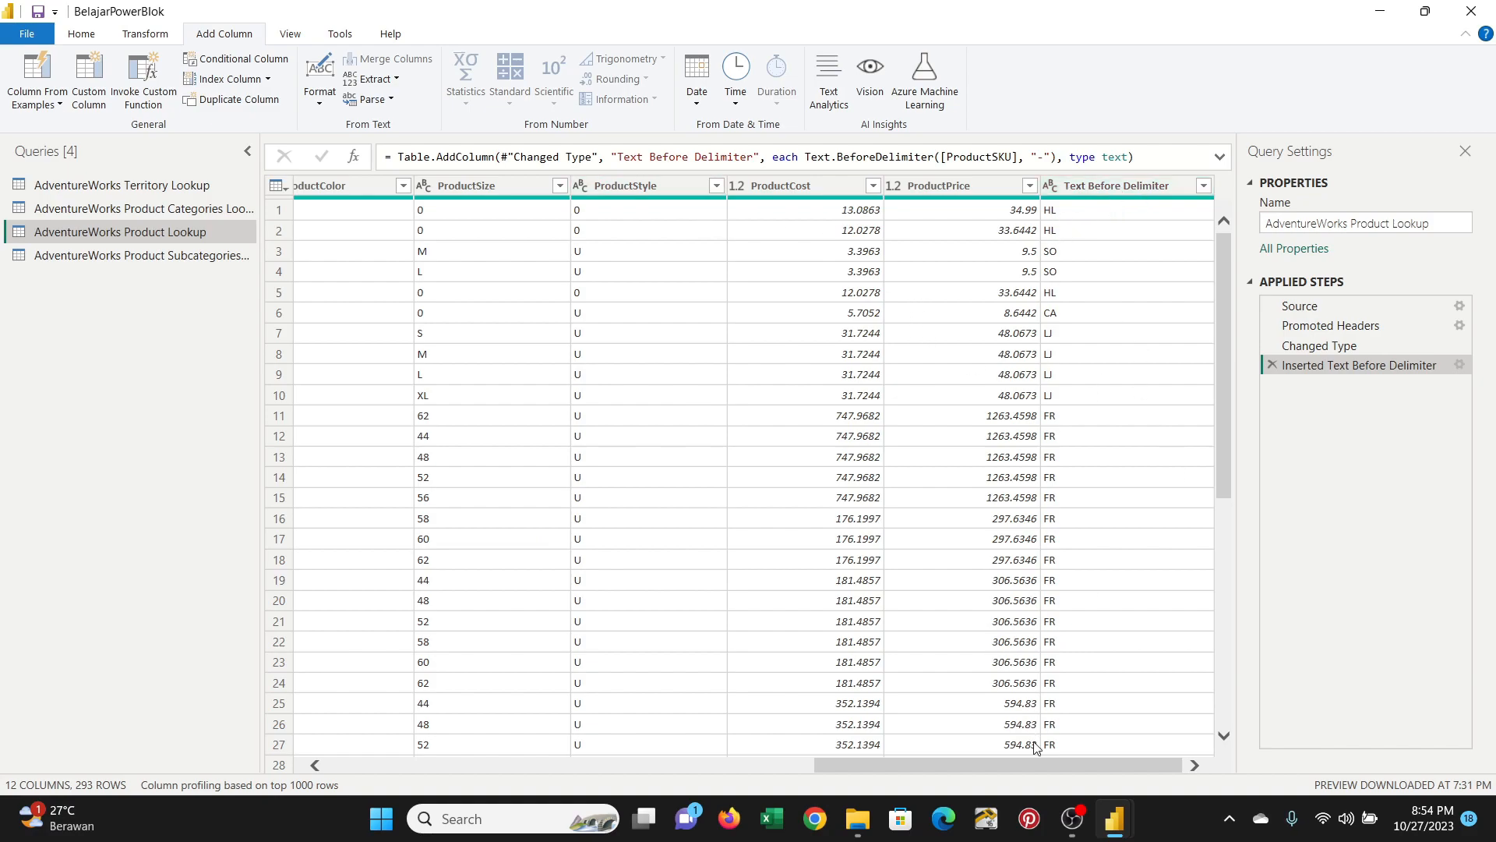
{"action": "left_click_drag", "start_coordinate": [957, 763], "coordinate": [986, 799]}
{"action": "left_click", "coordinate": [1147, 185]}
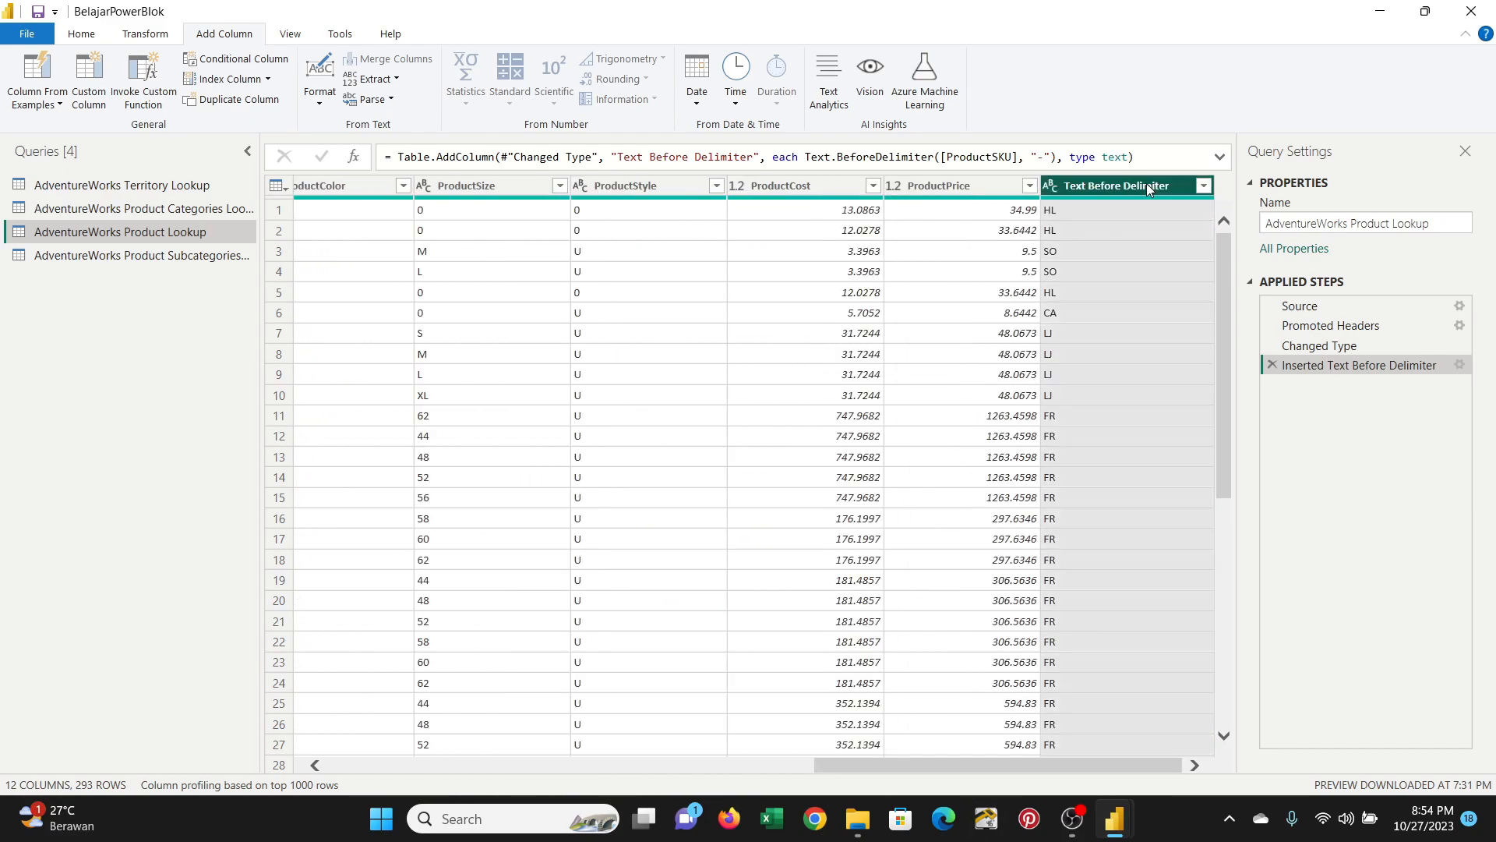
- Edit the Inserted Text Before Delimiter step to skip 1 delimiter, and compare the extracted column with ProductSKU
{"action": "double_click", "coordinate": [1326, 371]}
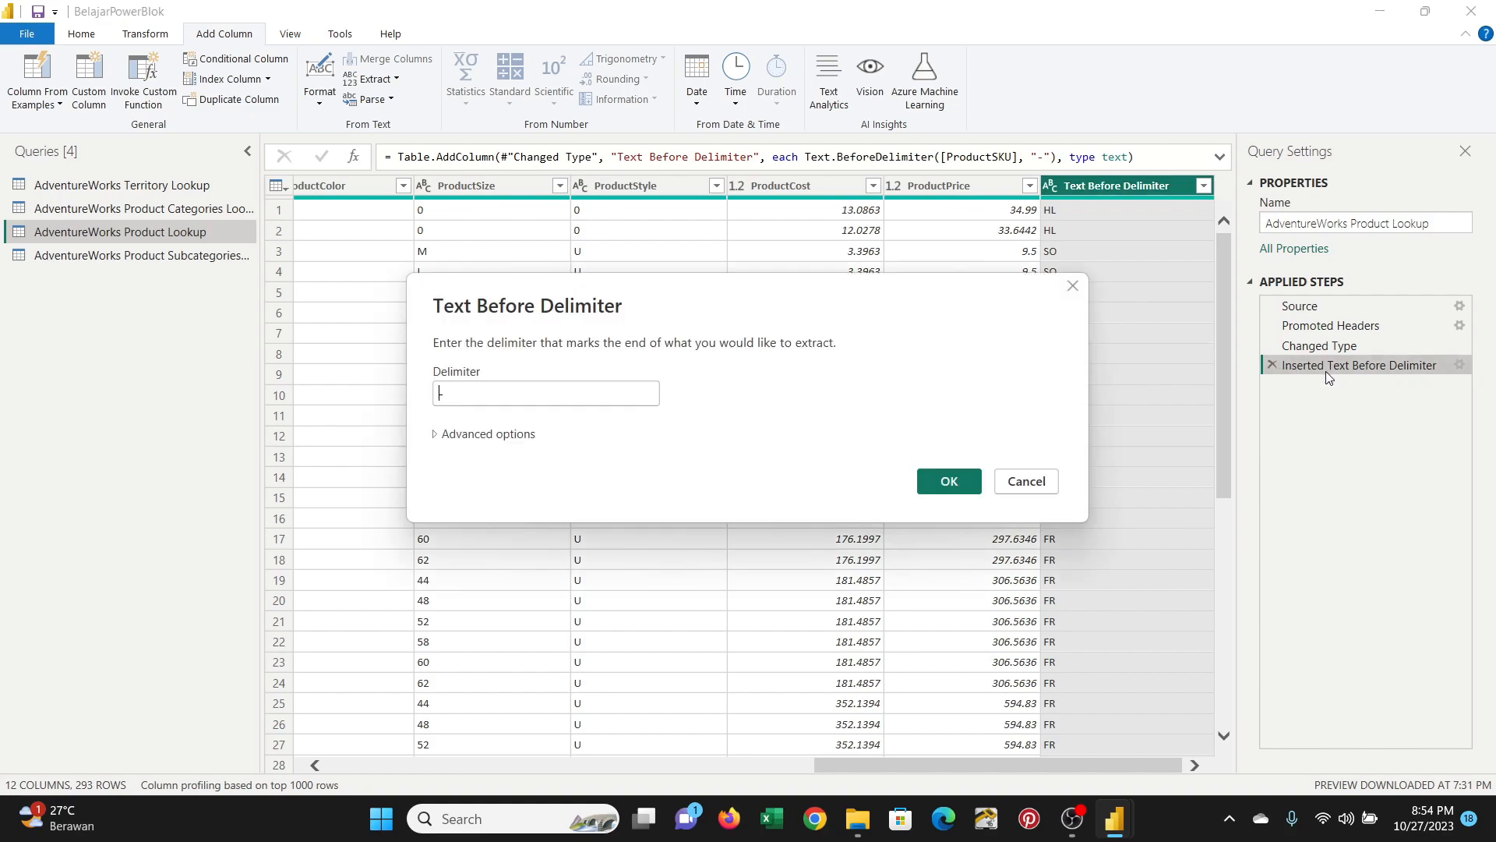
{"action": "left_click", "coordinate": [468, 433]}
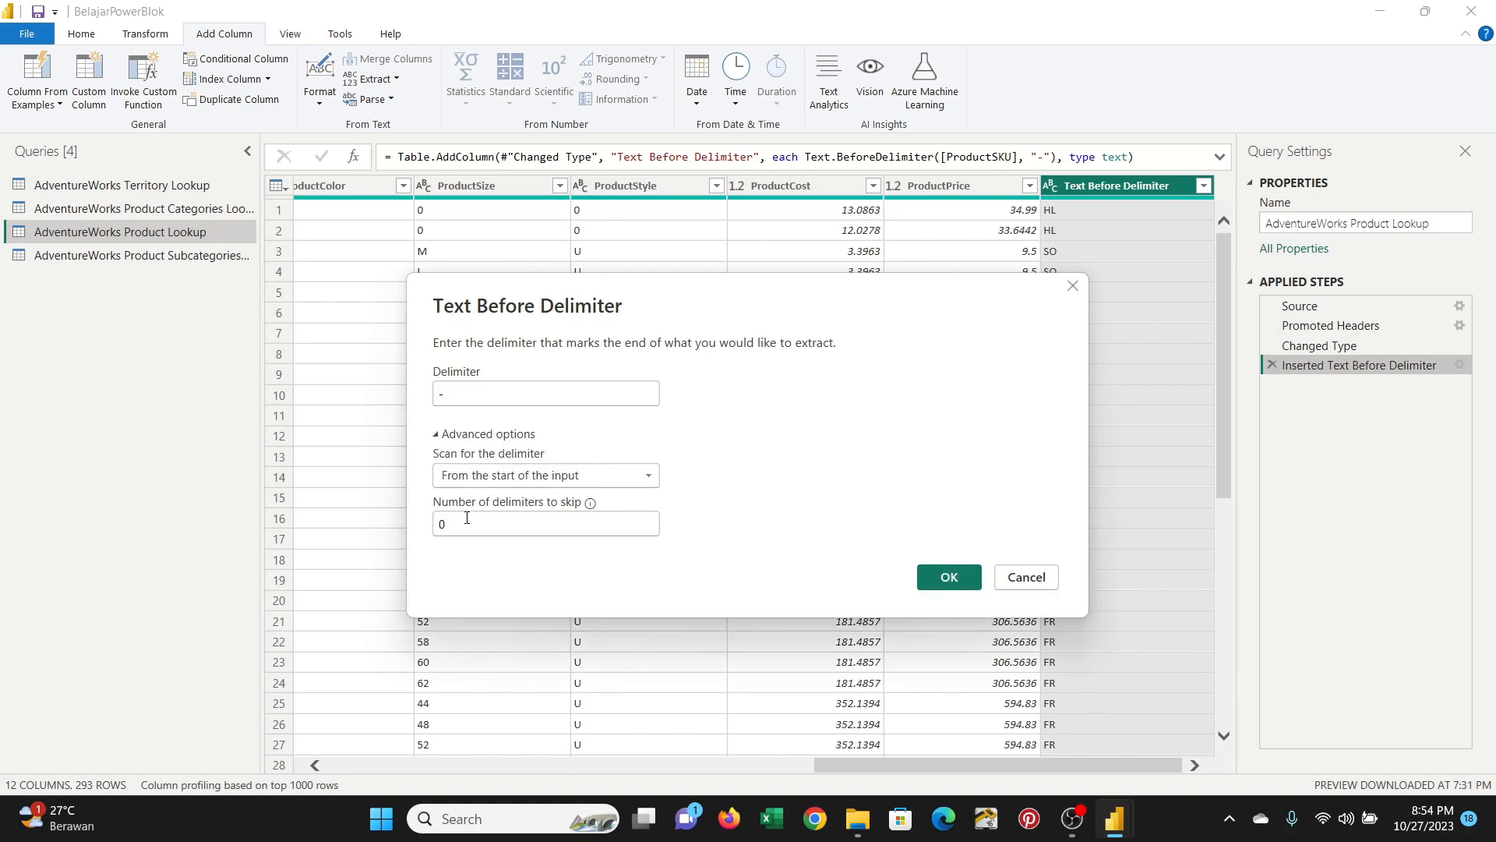
{"action": "left_click", "coordinate": [581, 475]}
{"action": "left_click", "coordinate": [581, 474]}
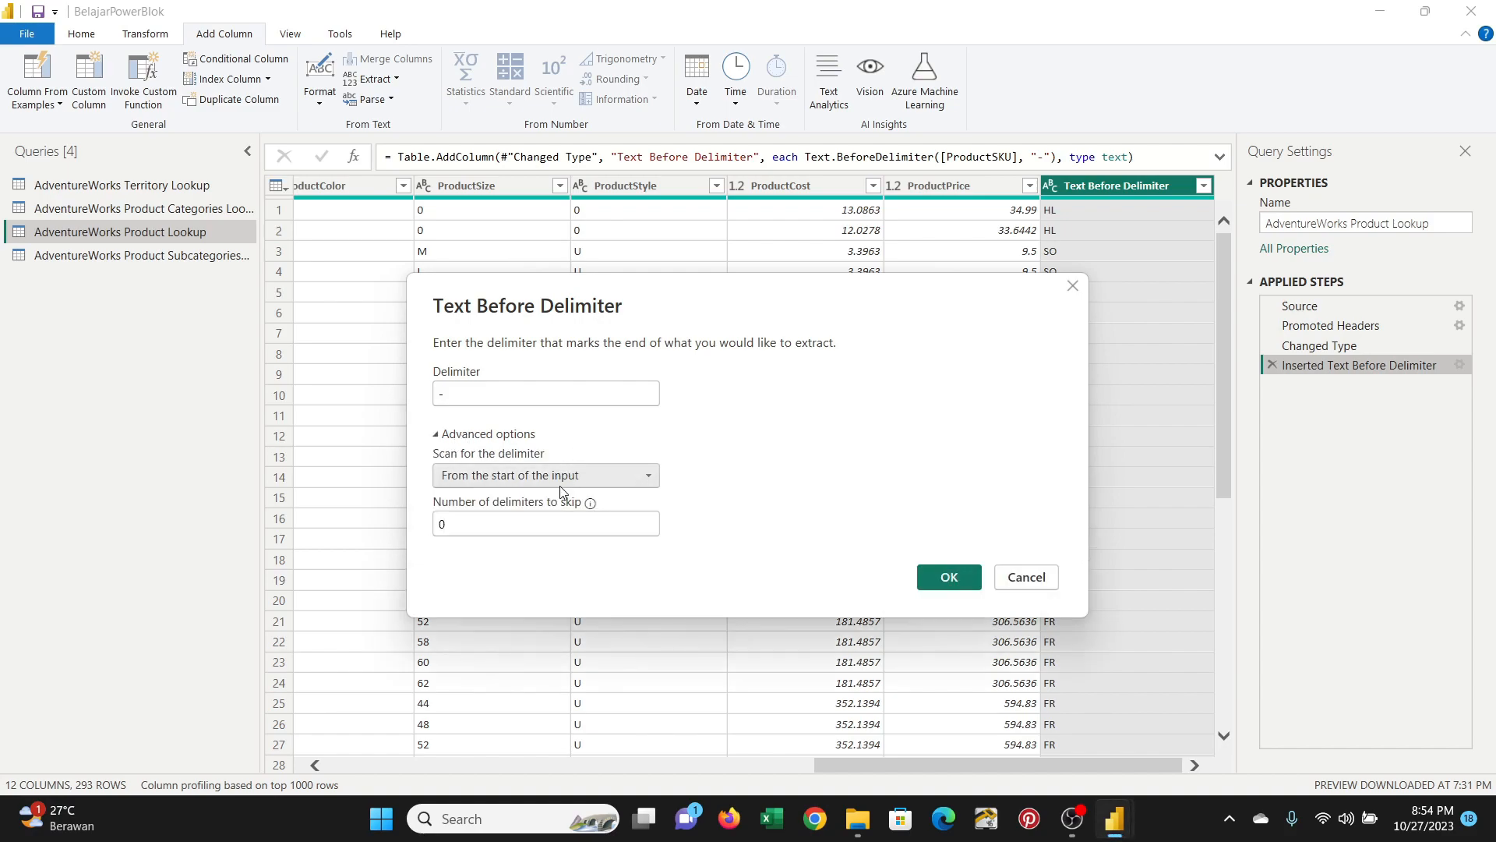
{"action": "left_click", "coordinate": [492, 518]}
{"action": "type", "text": "1"}
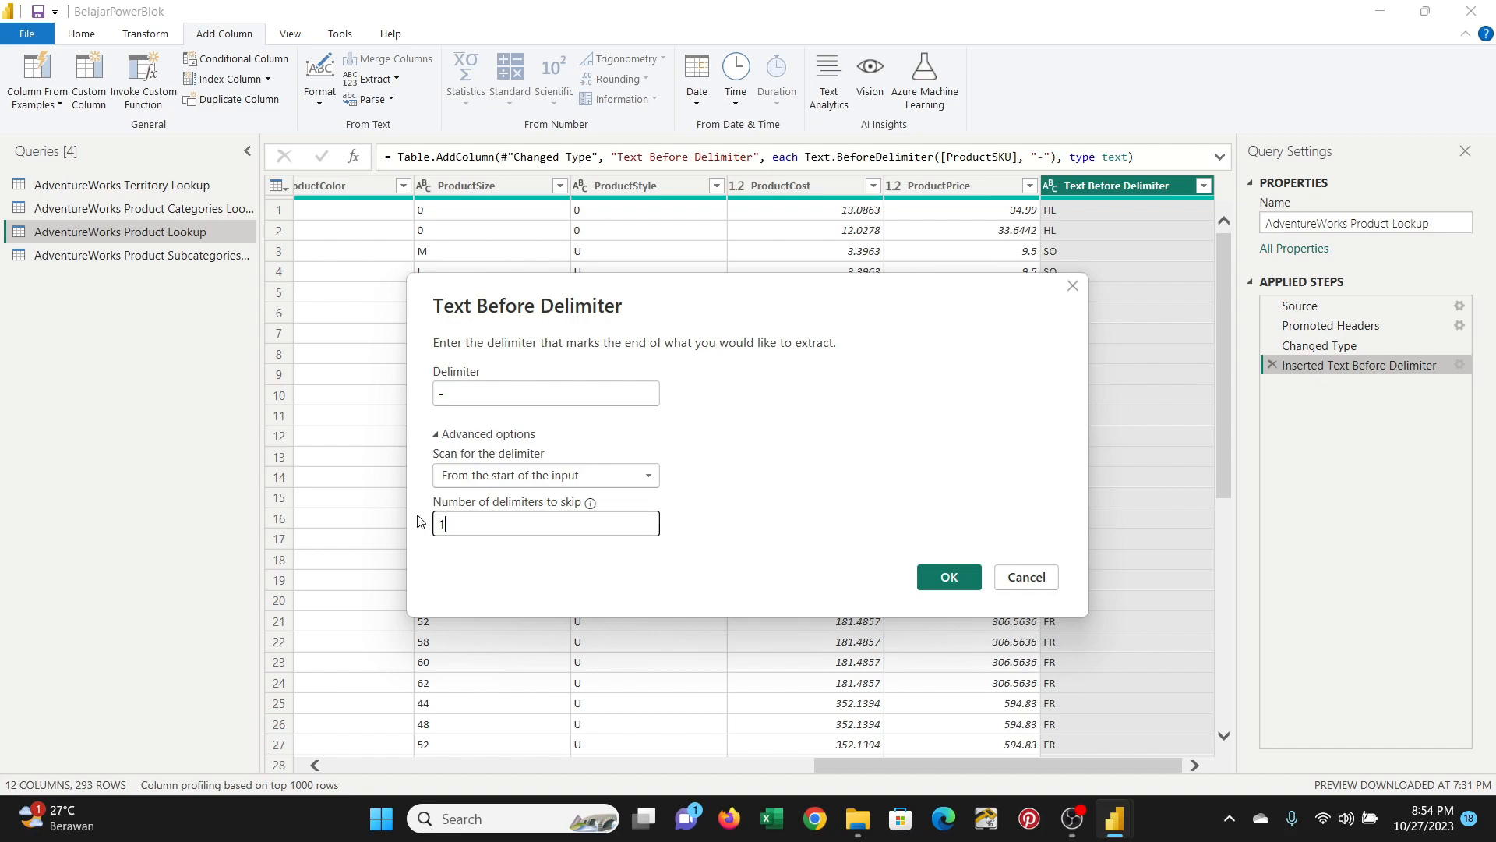
{"action": "left_click", "coordinate": [954, 583]}
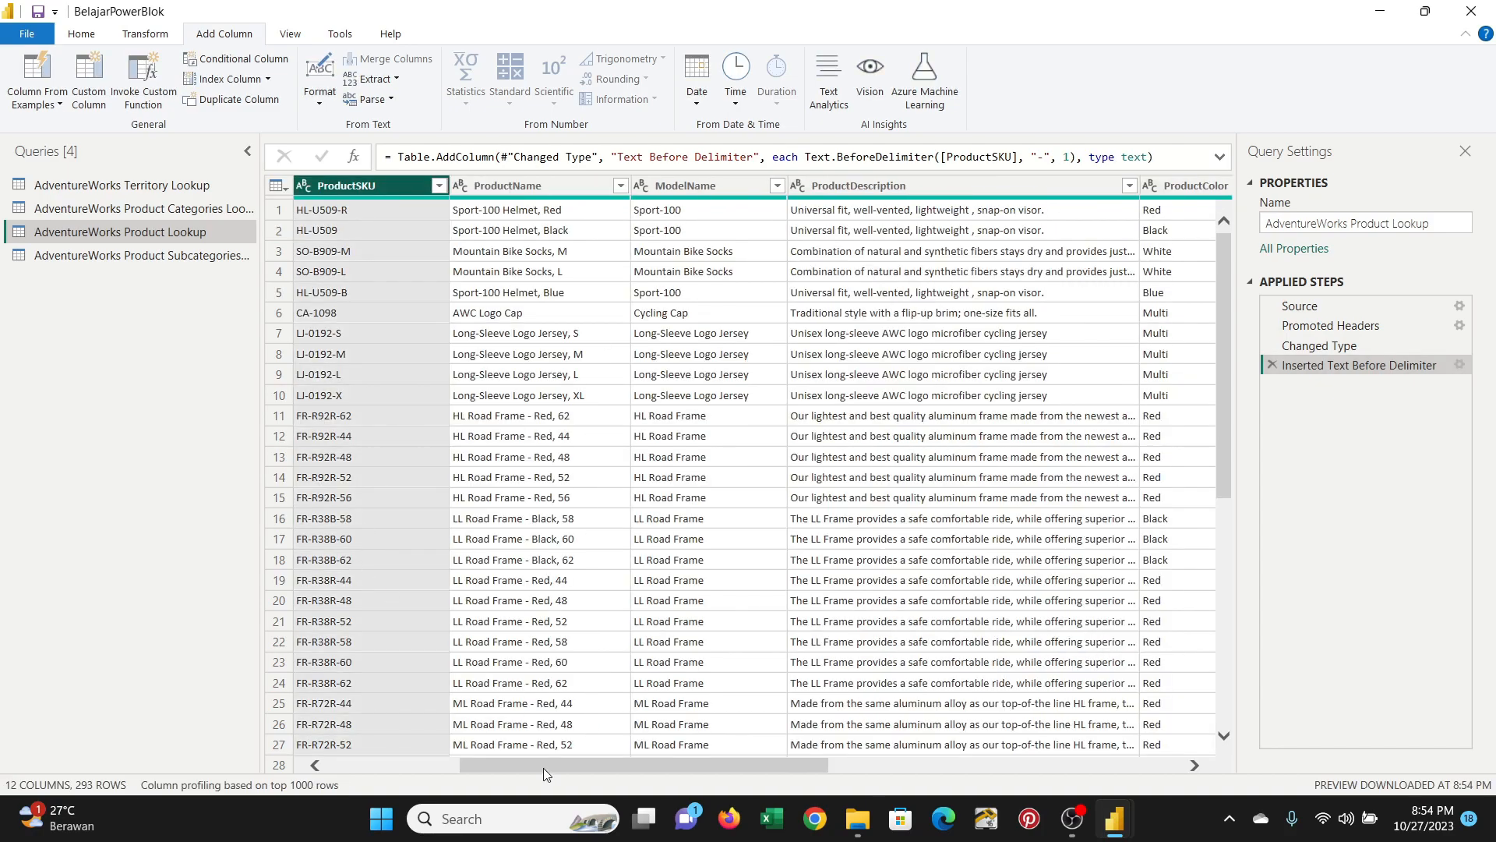
{"action": "left_click_drag", "start_coordinate": [545, 773], "coordinate": [1259, 762]}
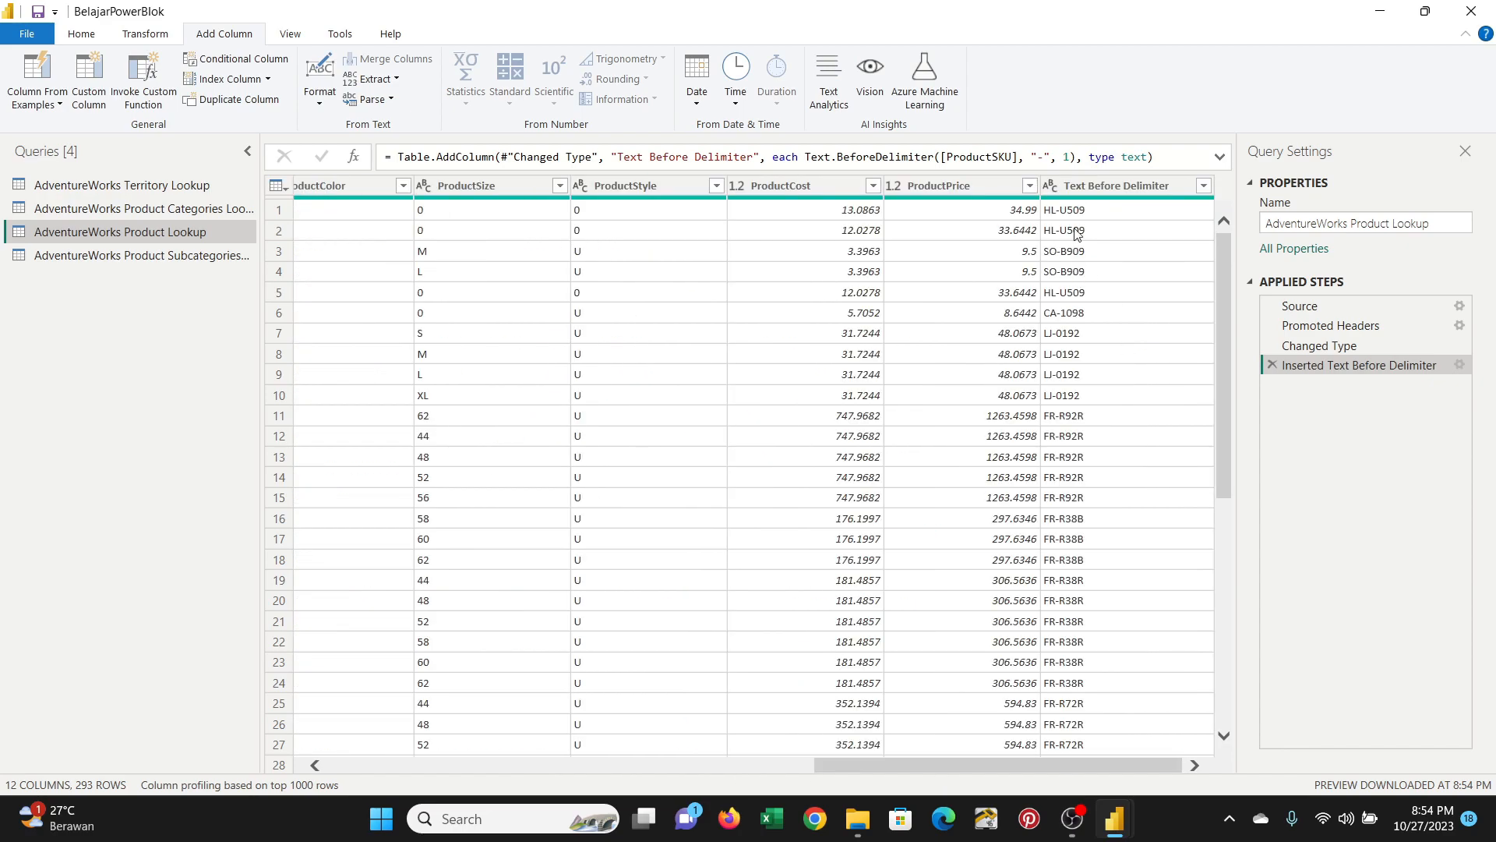
{"action": "left_click_drag", "start_coordinate": [1057, 764], "coordinate": [503, 770]}
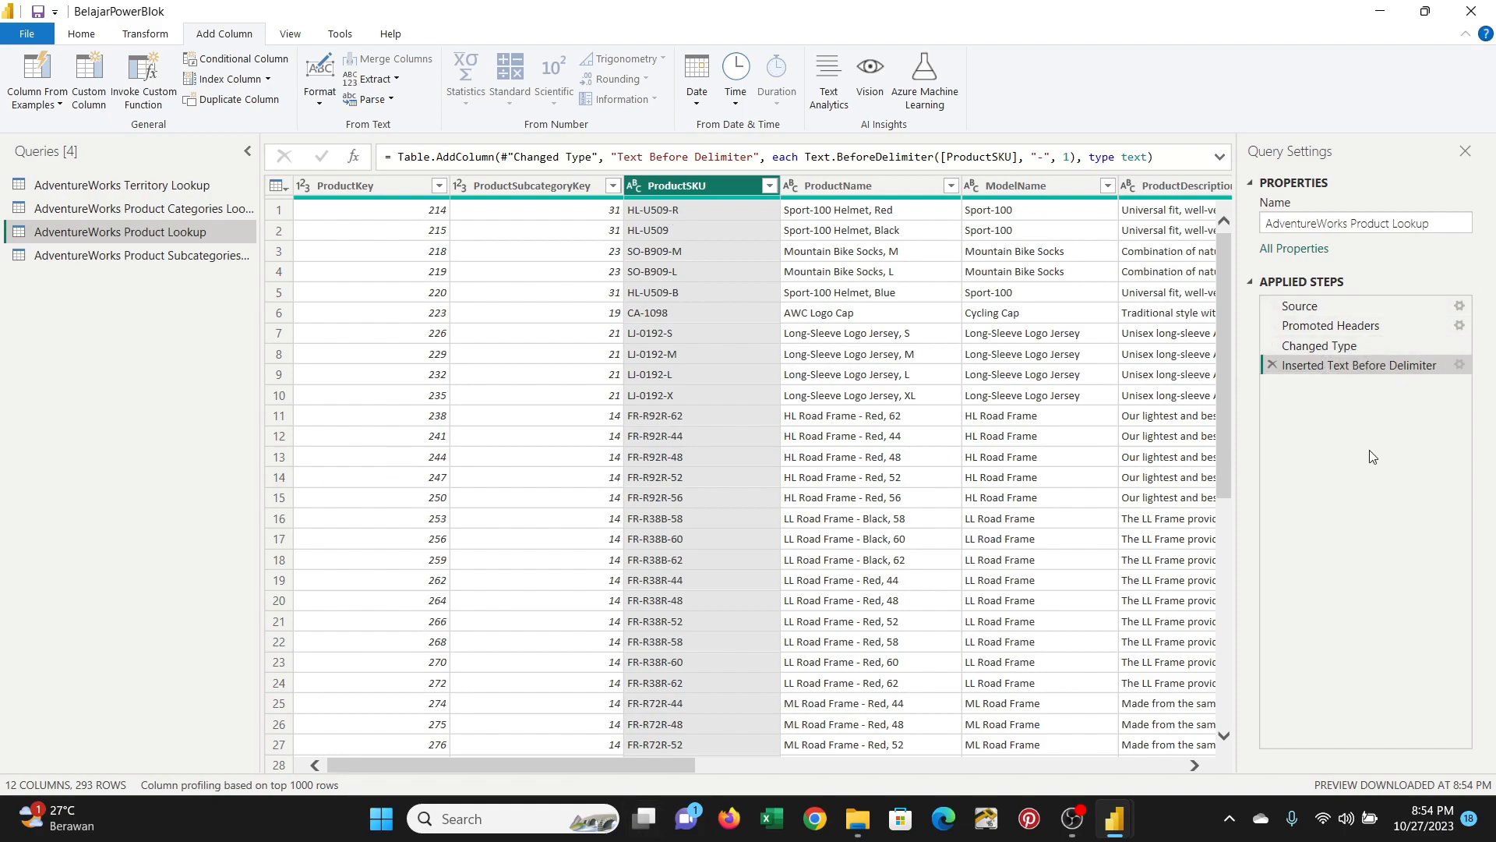
- Change the number of delimiters to skip in the Inserted Text Before Delimiter step to 2, and check the extracted column
{"action": "double_click", "coordinate": [1317, 365]}
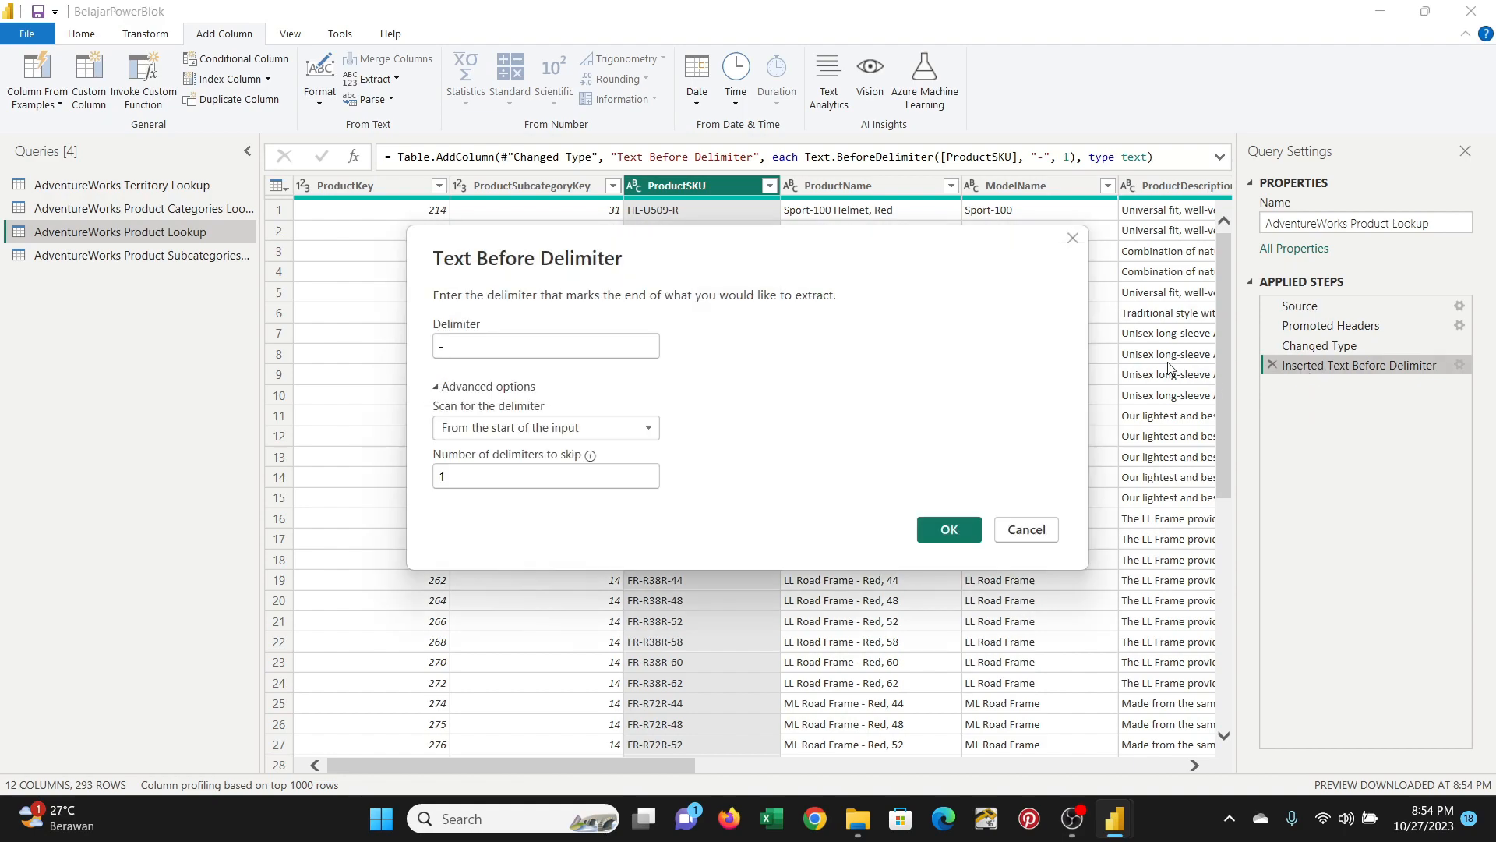
{"action": "double_click", "coordinate": [491, 484]}
{"action": "type", "text": "2"}
{"action": "left_click", "coordinate": [945, 536]}
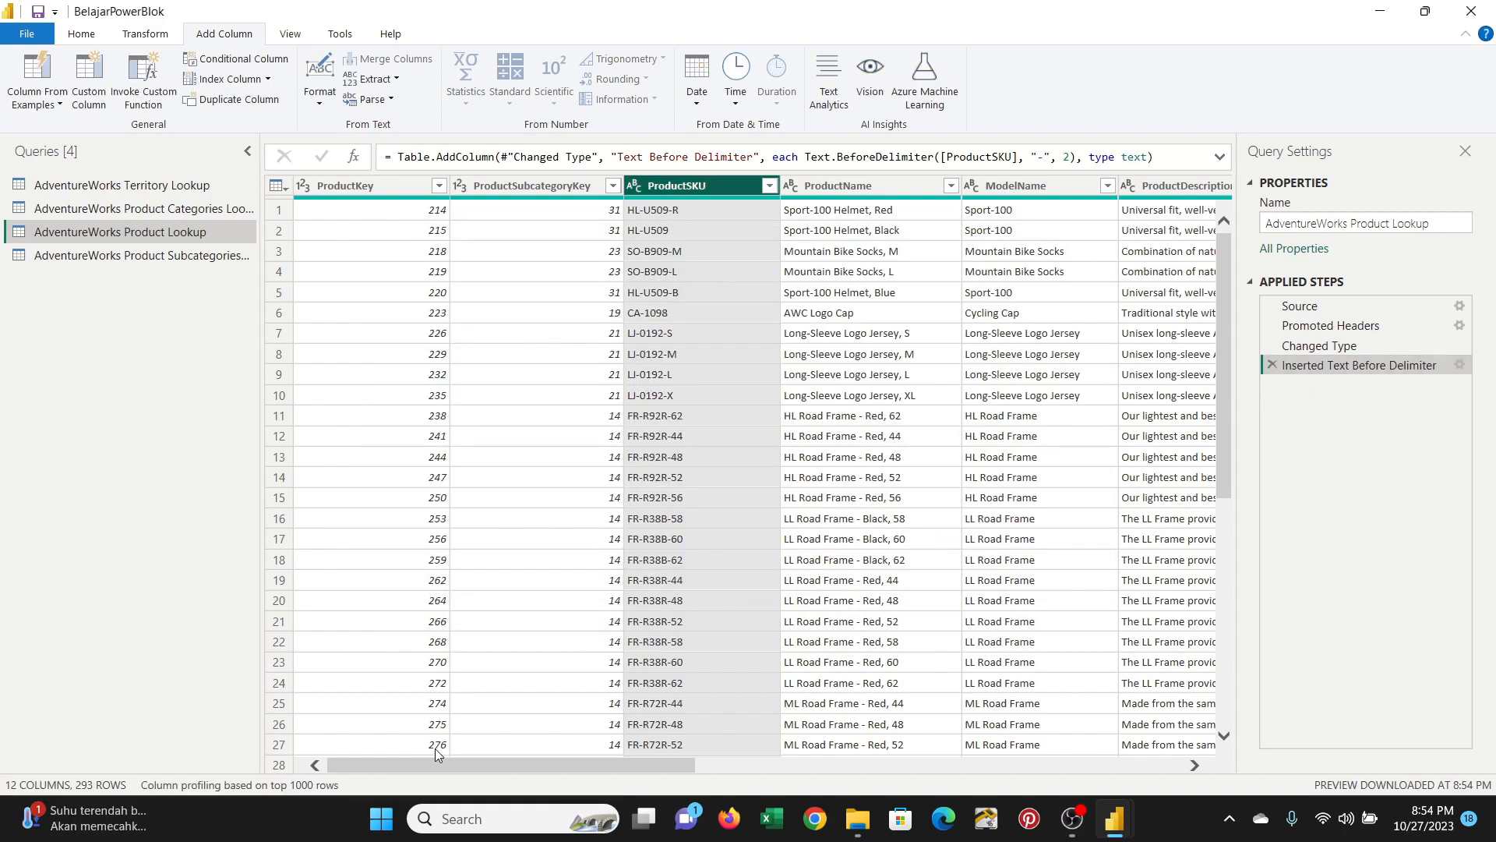
{"action": "left_click", "coordinate": [809, 765]}
{"action": "left_click", "coordinate": [809, 767]}
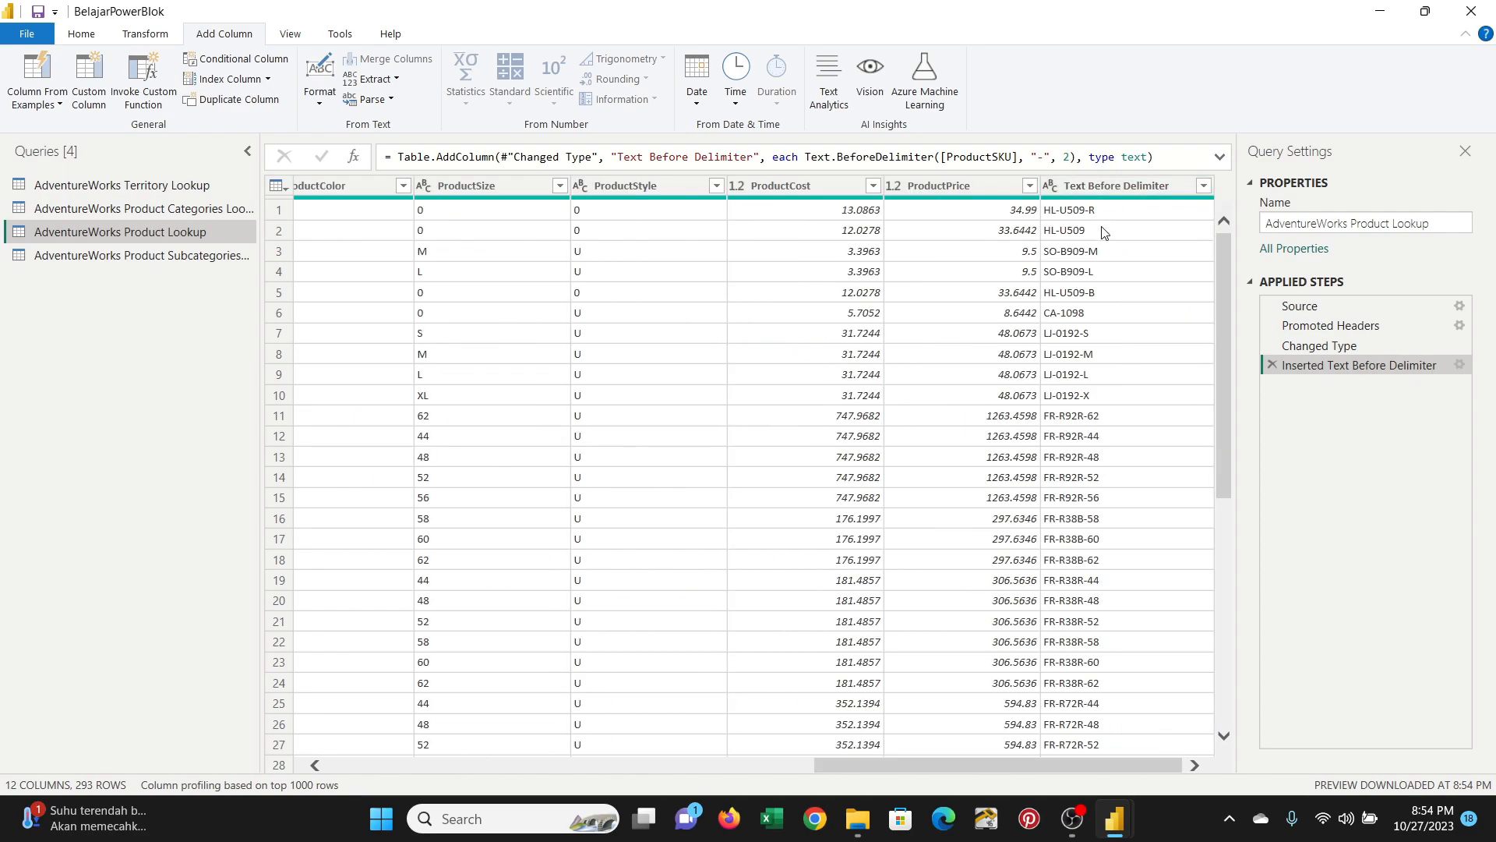
- Set the number of delimiters to skip in the Inserted Text Before Delimiter step back to 1
{"action": "double_click", "coordinate": [1316, 371]}
{"action": "double_click", "coordinate": [446, 478]}
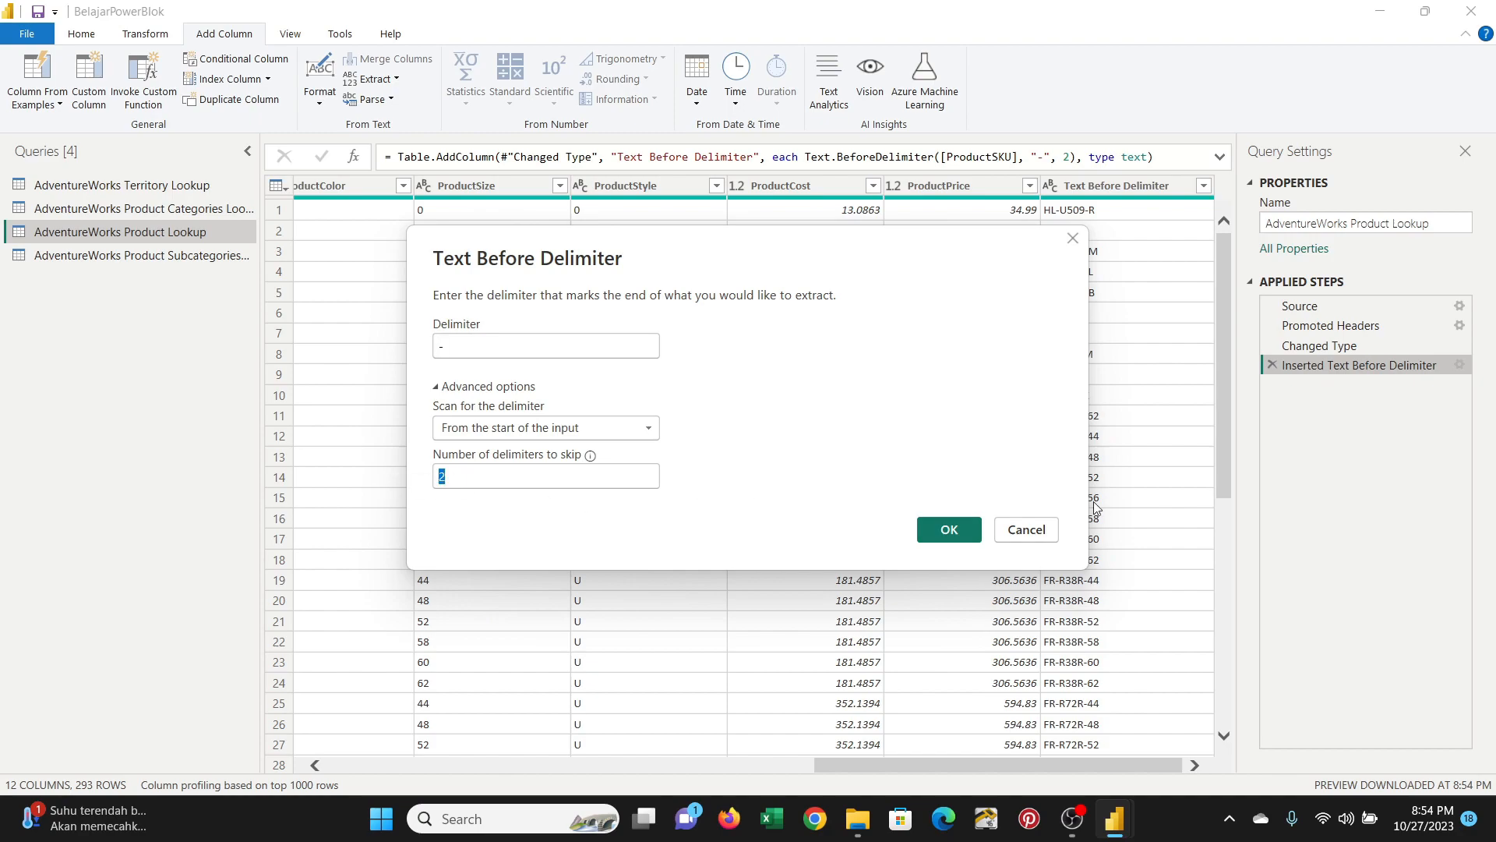
{"action": "type", "text": "1"}
{"action": "left_click", "coordinate": [947, 530]}
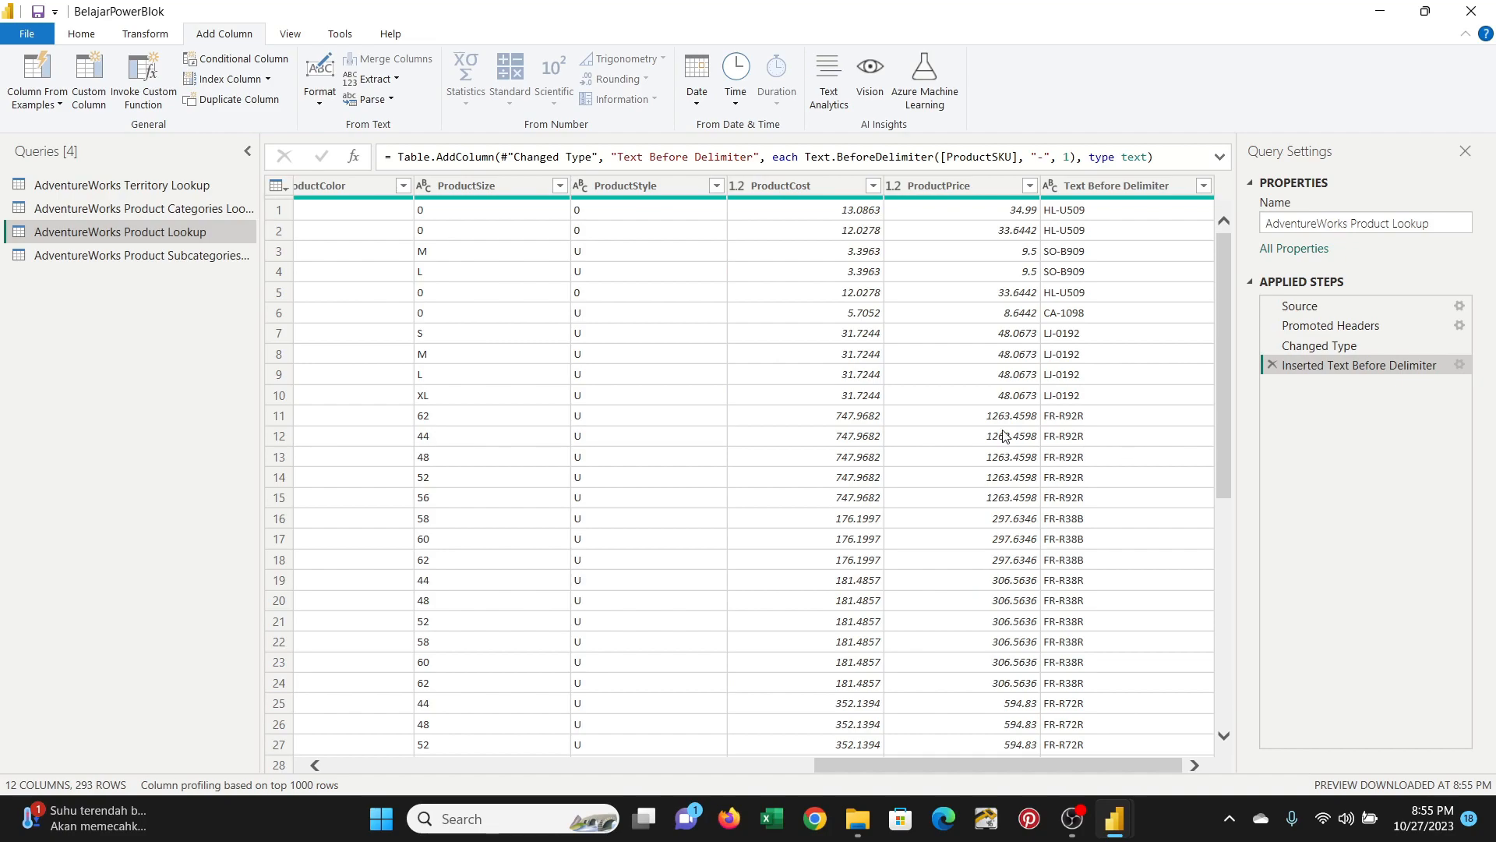
- Set the number of delimiters to skip in the Inserted Text Before Delimiter step to 0
{"action": "double_click", "coordinate": [1300, 364]}
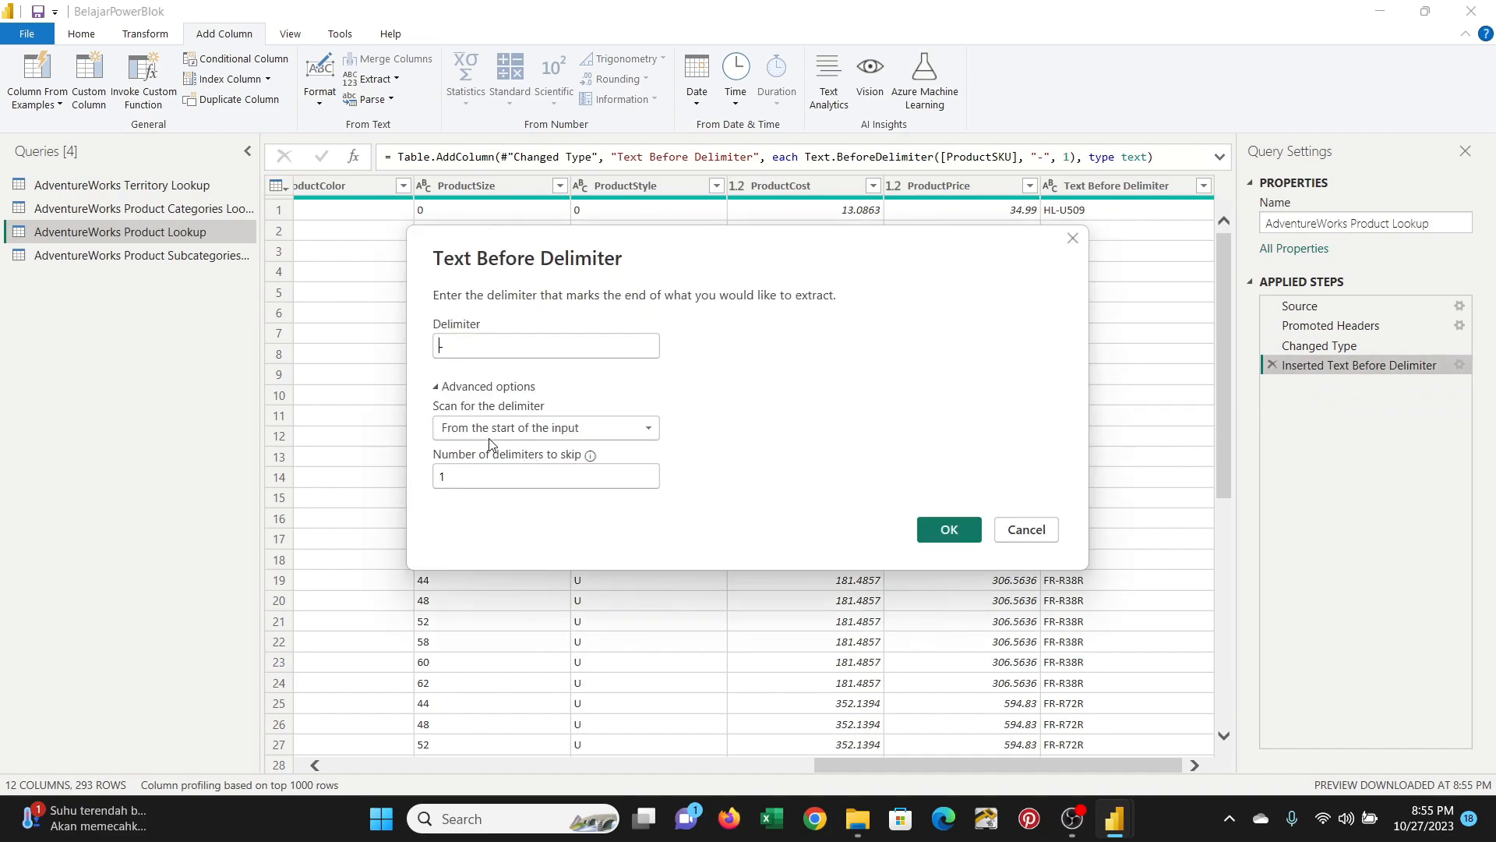
{"action": "double_click", "coordinate": [479, 474]}
{"action": "type", "text": "0"}
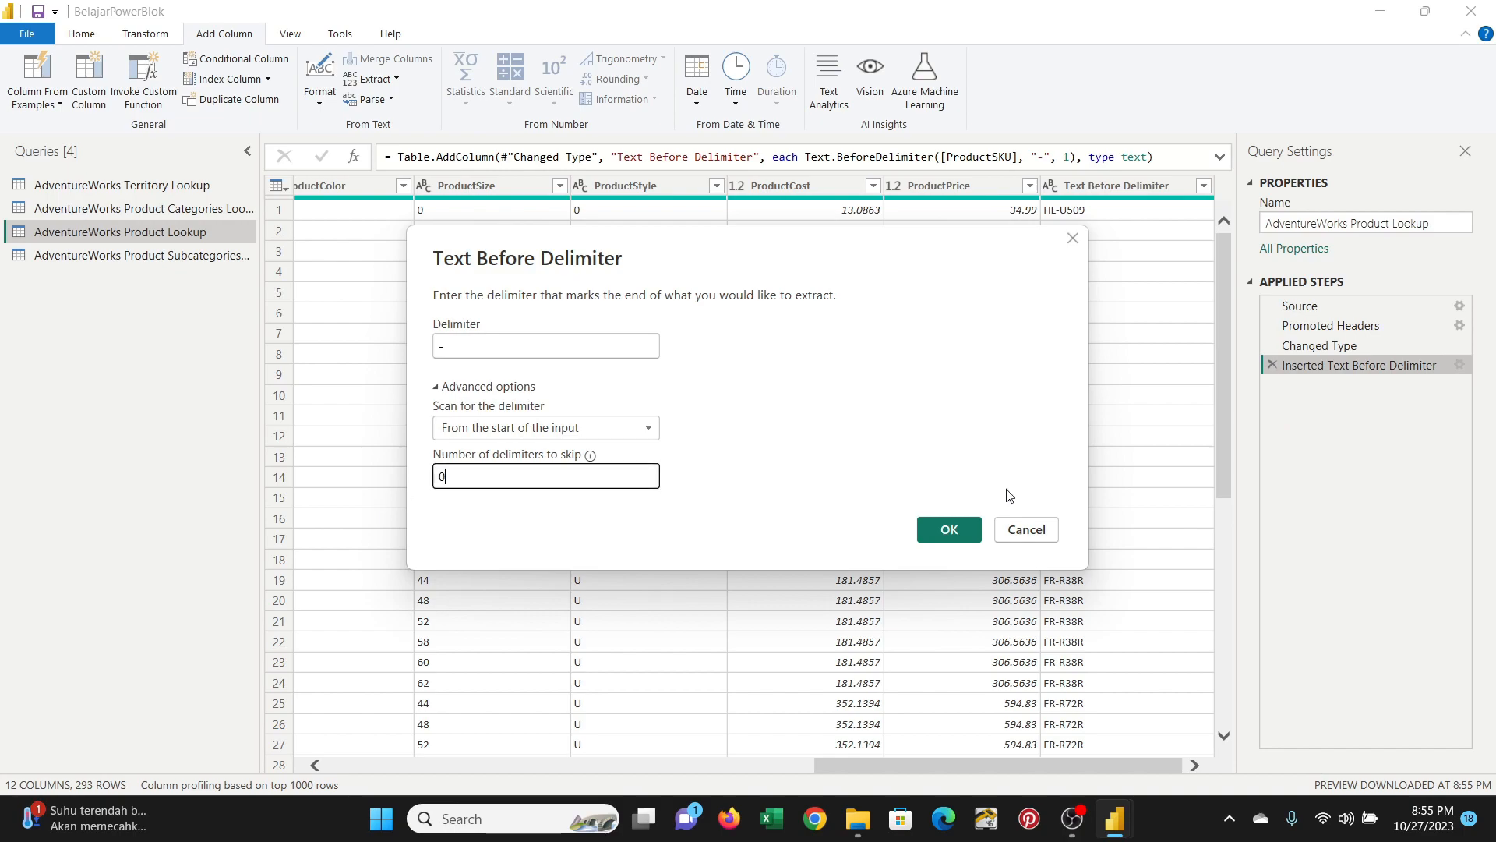
{"action": "left_click", "coordinate": [927, 536]}
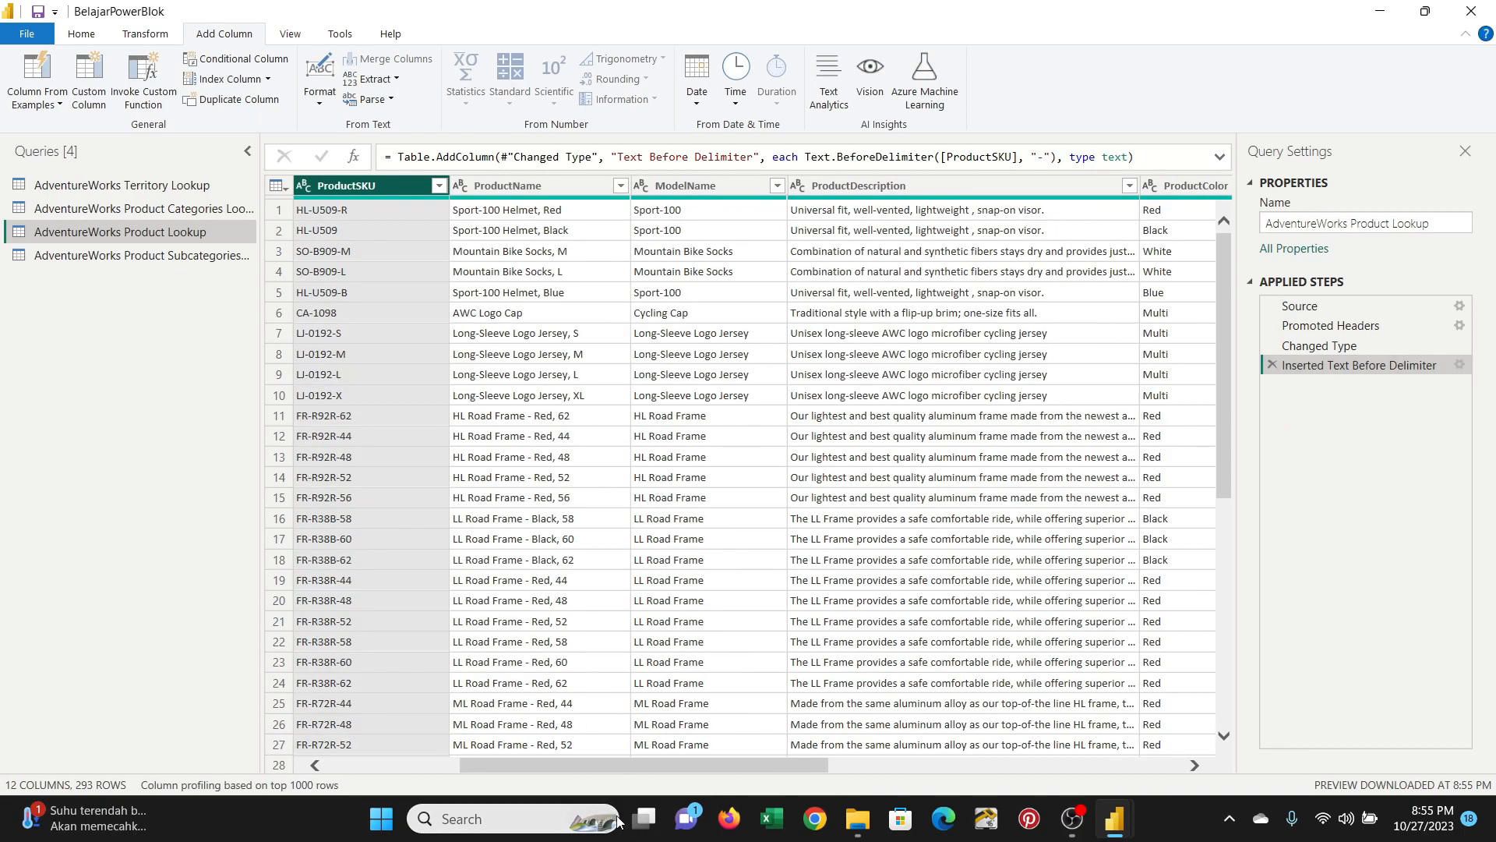
- Compare ProductSKU with the extracted Text Before Delimiter column, and look over the available Extract options and the ProductSize column
{"action": "left_click_drag", "start_coordinate": [577, 771], "coordinate": [419, 768]}
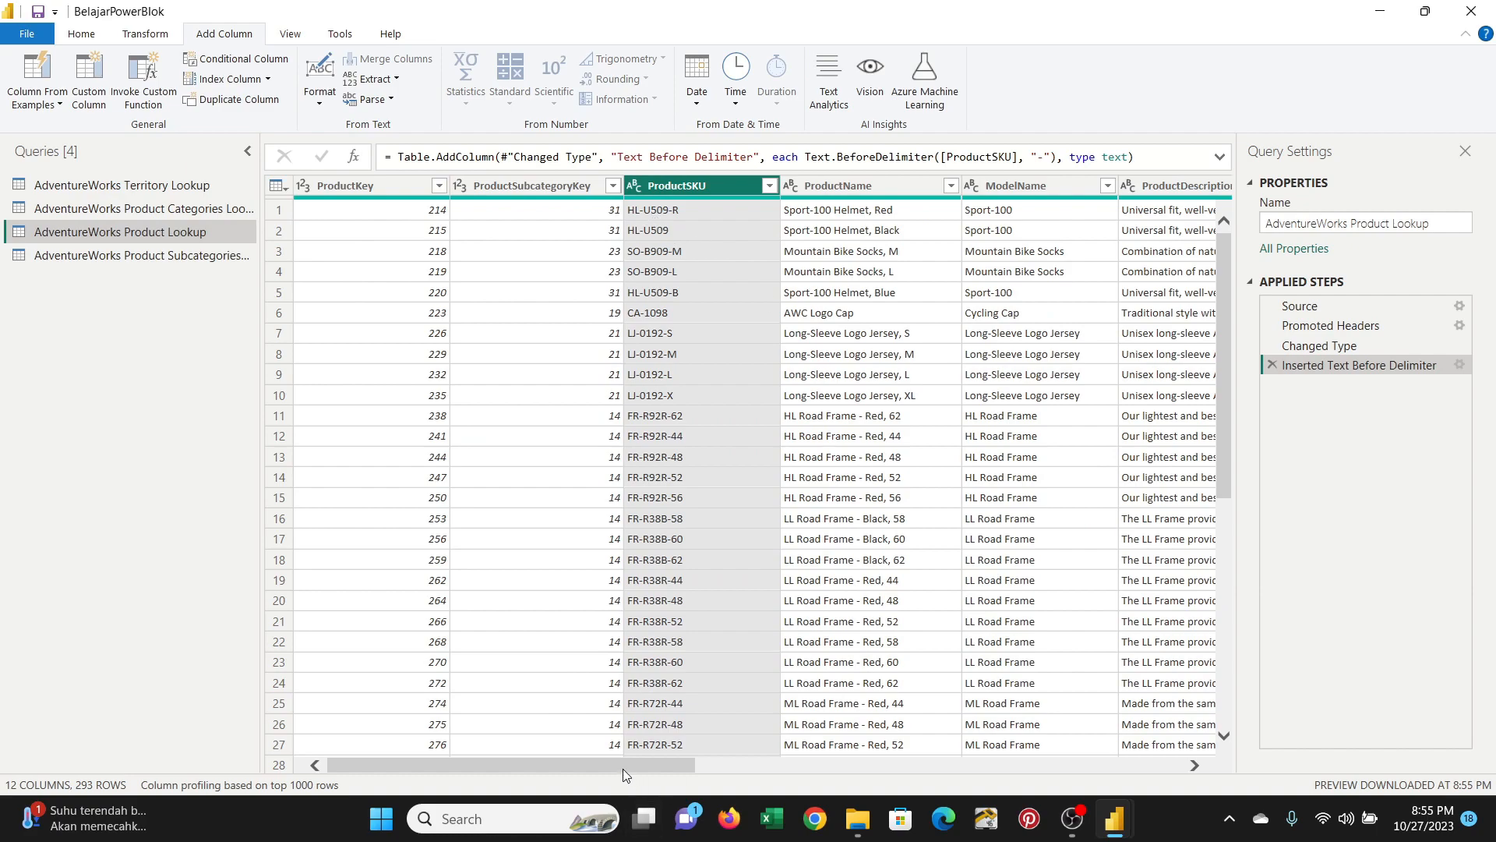
{"action": "left_click_drag", "start_coordinate": [626, 768], "coordinate": [1135, 740]}
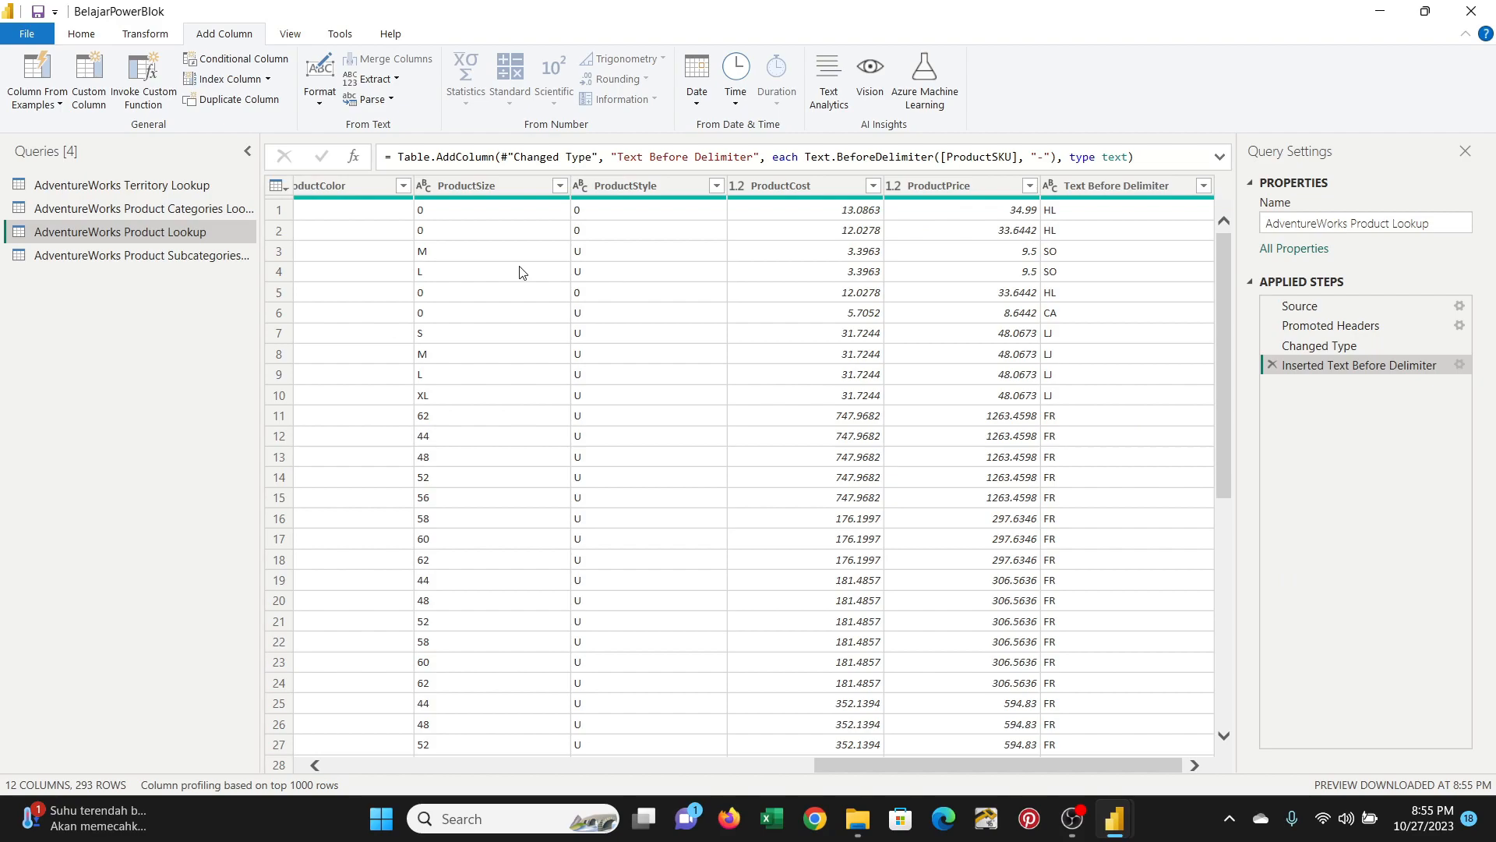
{"action": "left_click", "coordinate": [397, 79]}
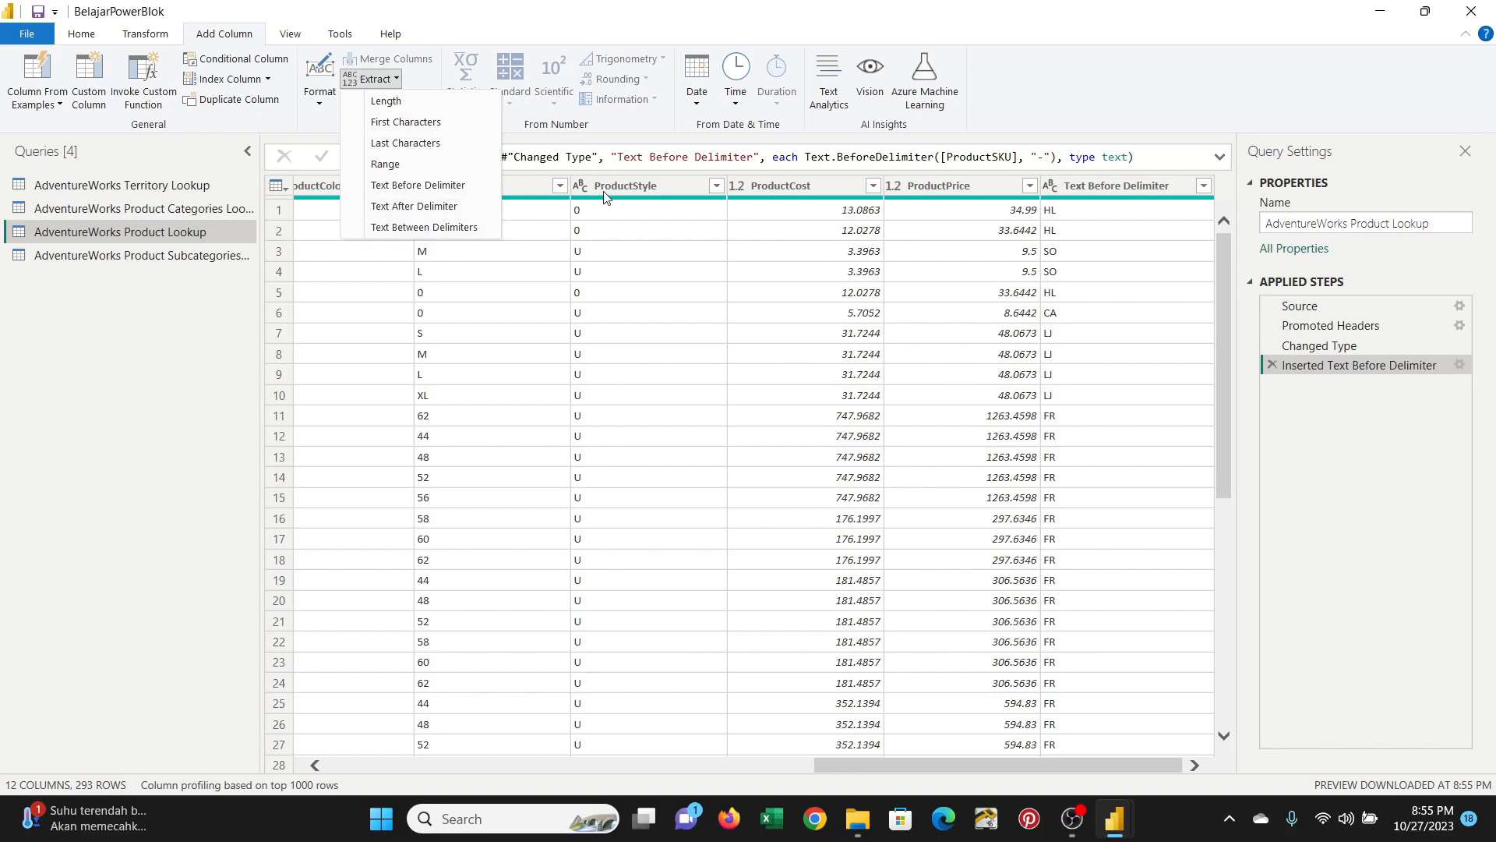
{"action": "left_click", "coordinate": [1167, 49]}
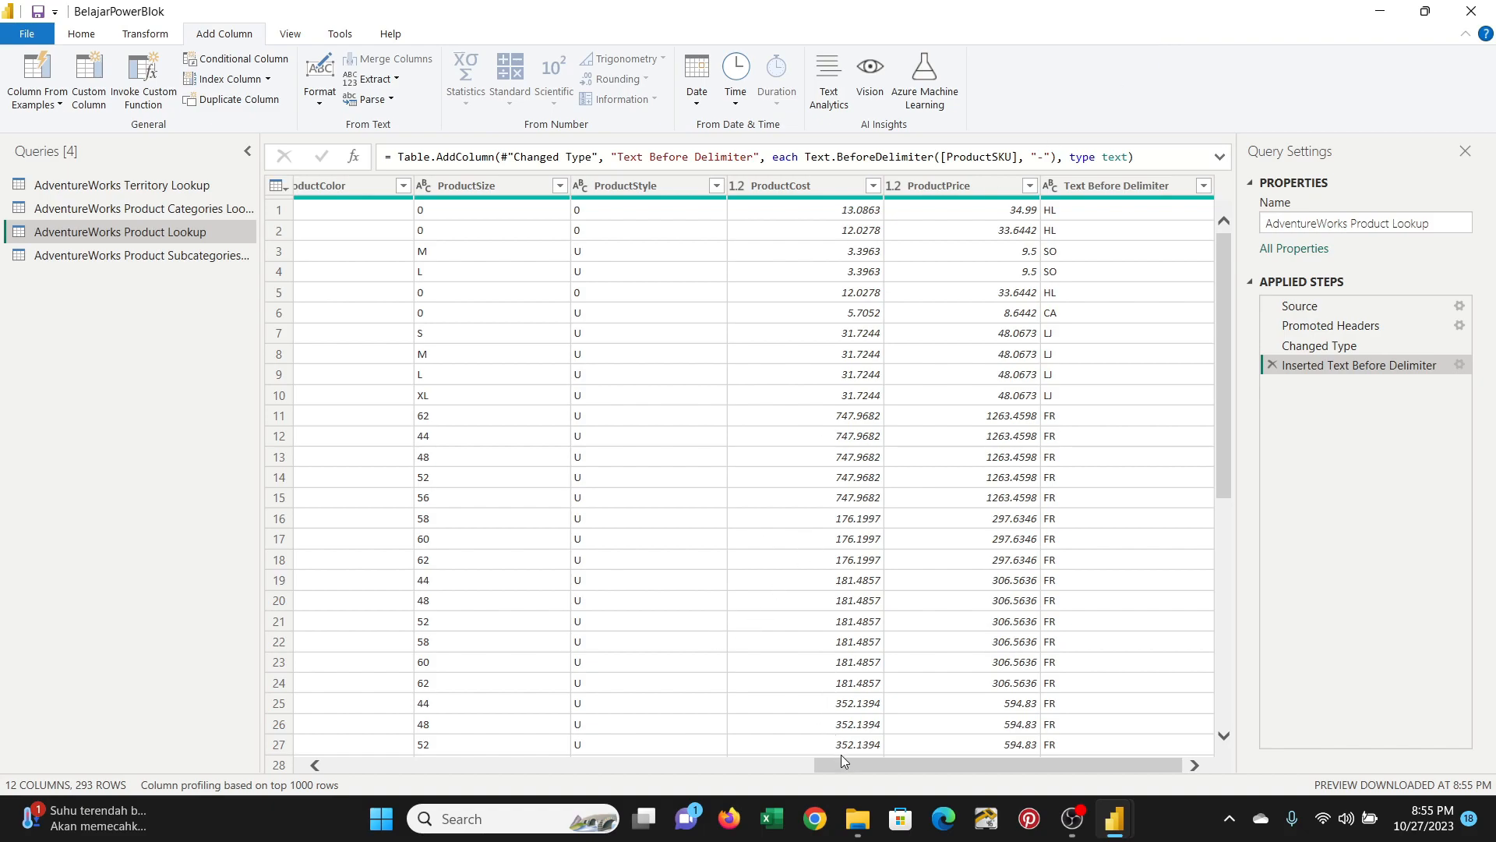
{"action": "left_click_drag", "start_coordinate": [842, 772], "coordinate": [622, 771]}
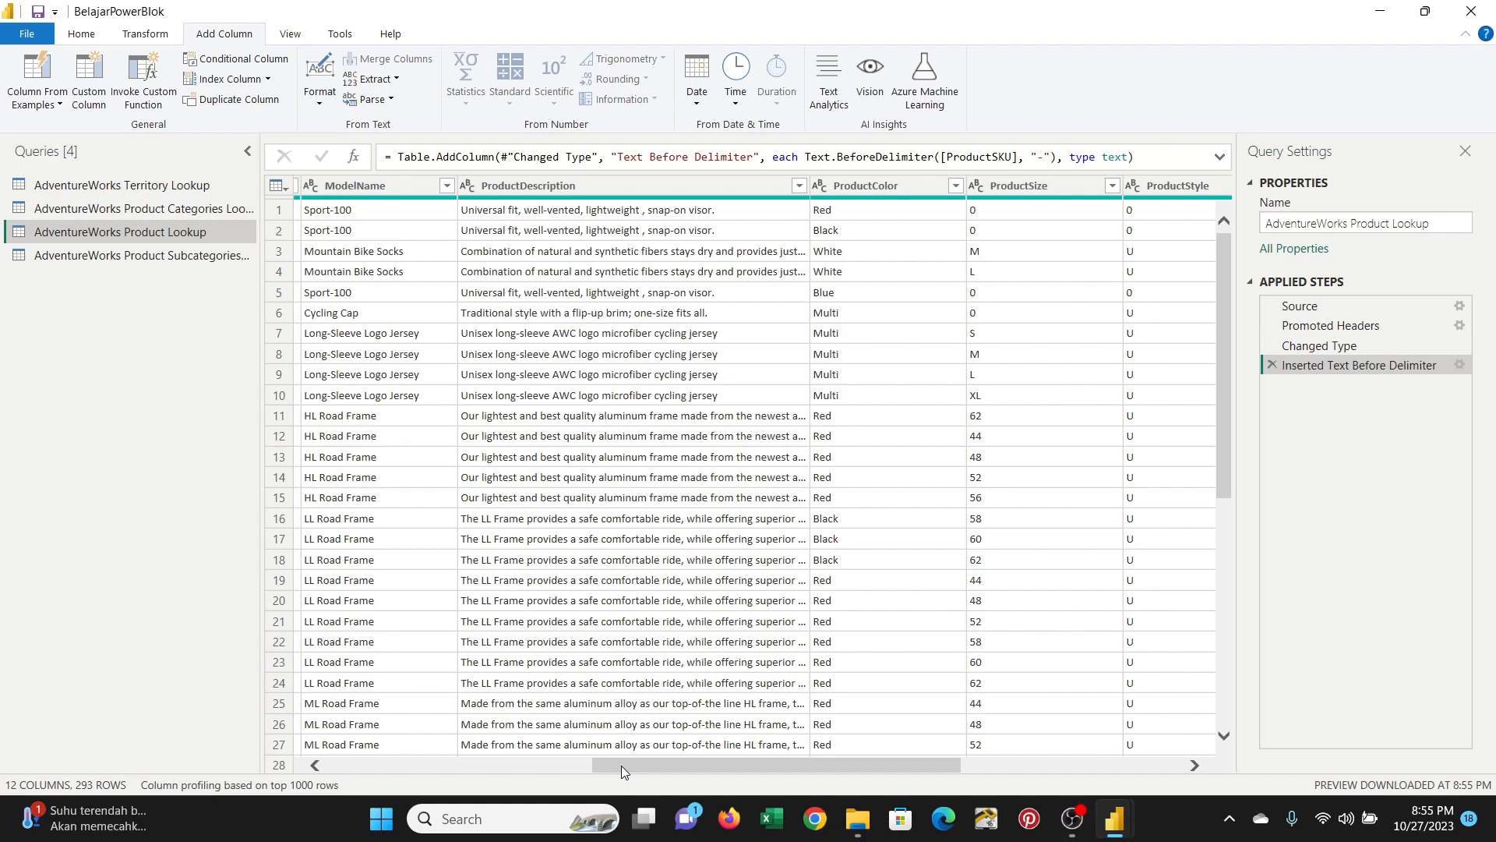
{"action": "left_click_drag", "start_coordinate": [661, 765], "coordinate": [344, 747]}
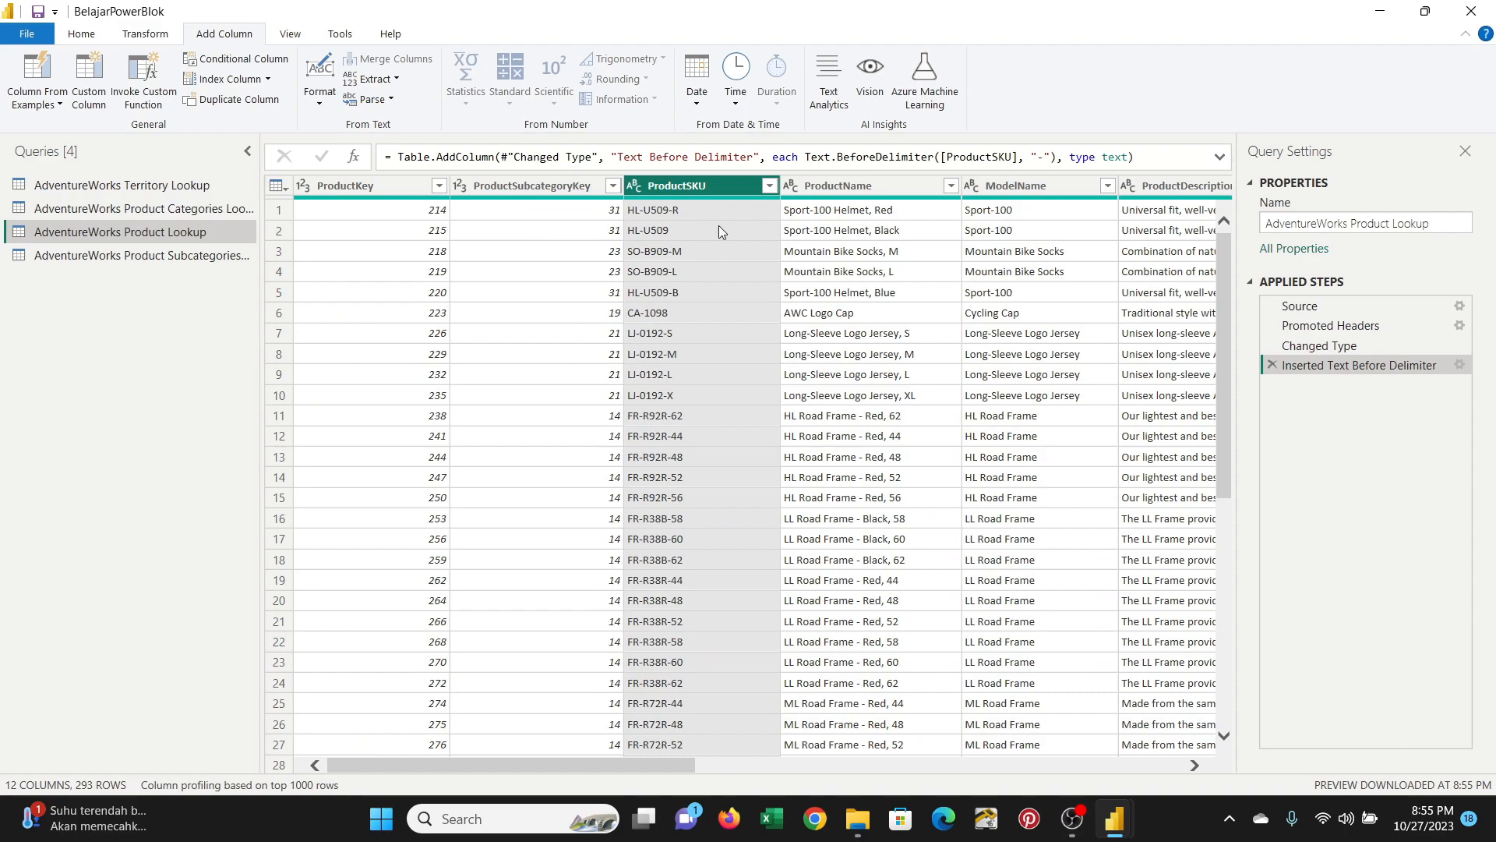
{"action": "left_click_drag", "start_coordinate": [497, 767], "coordinate": [864, 772]}
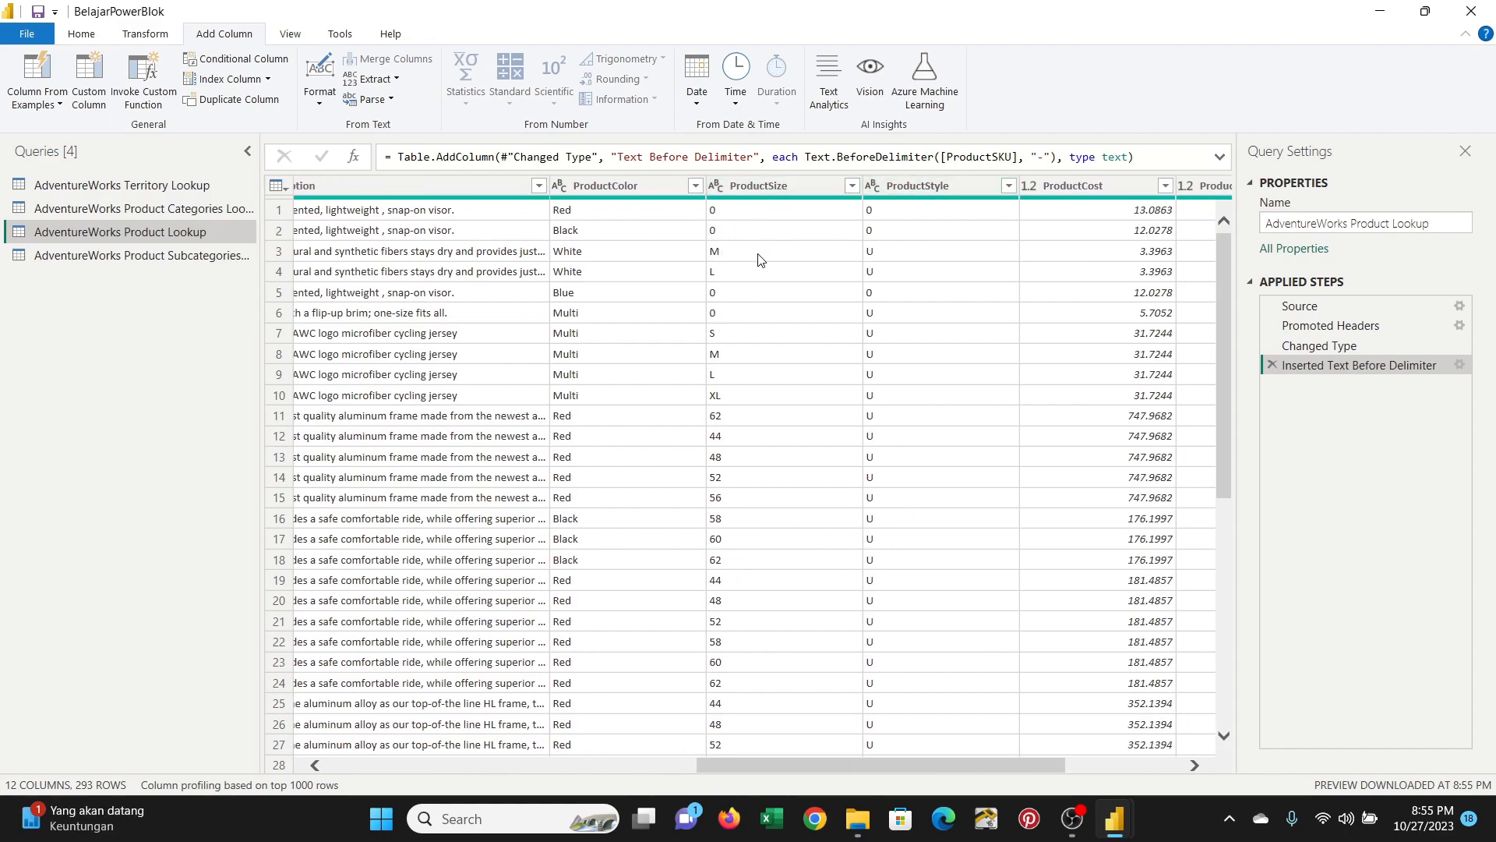
- Apply the ProductSize filter with all values selected, and look through the rows of that column
{"action": "left_click", "coordinate": [852, 186]}
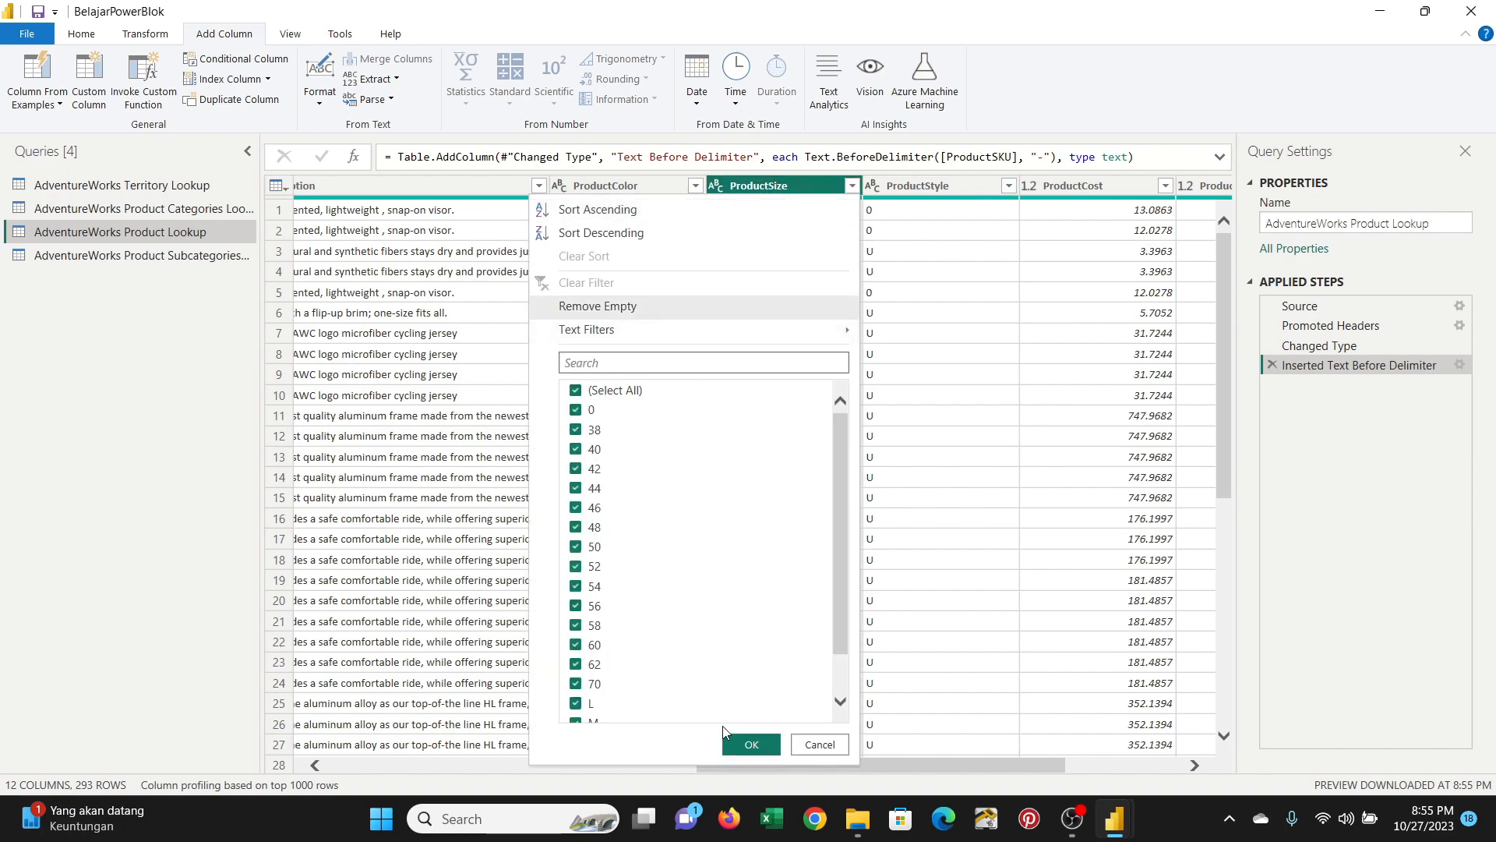
{"action": "left_click", "coordinate": [746, 745]}
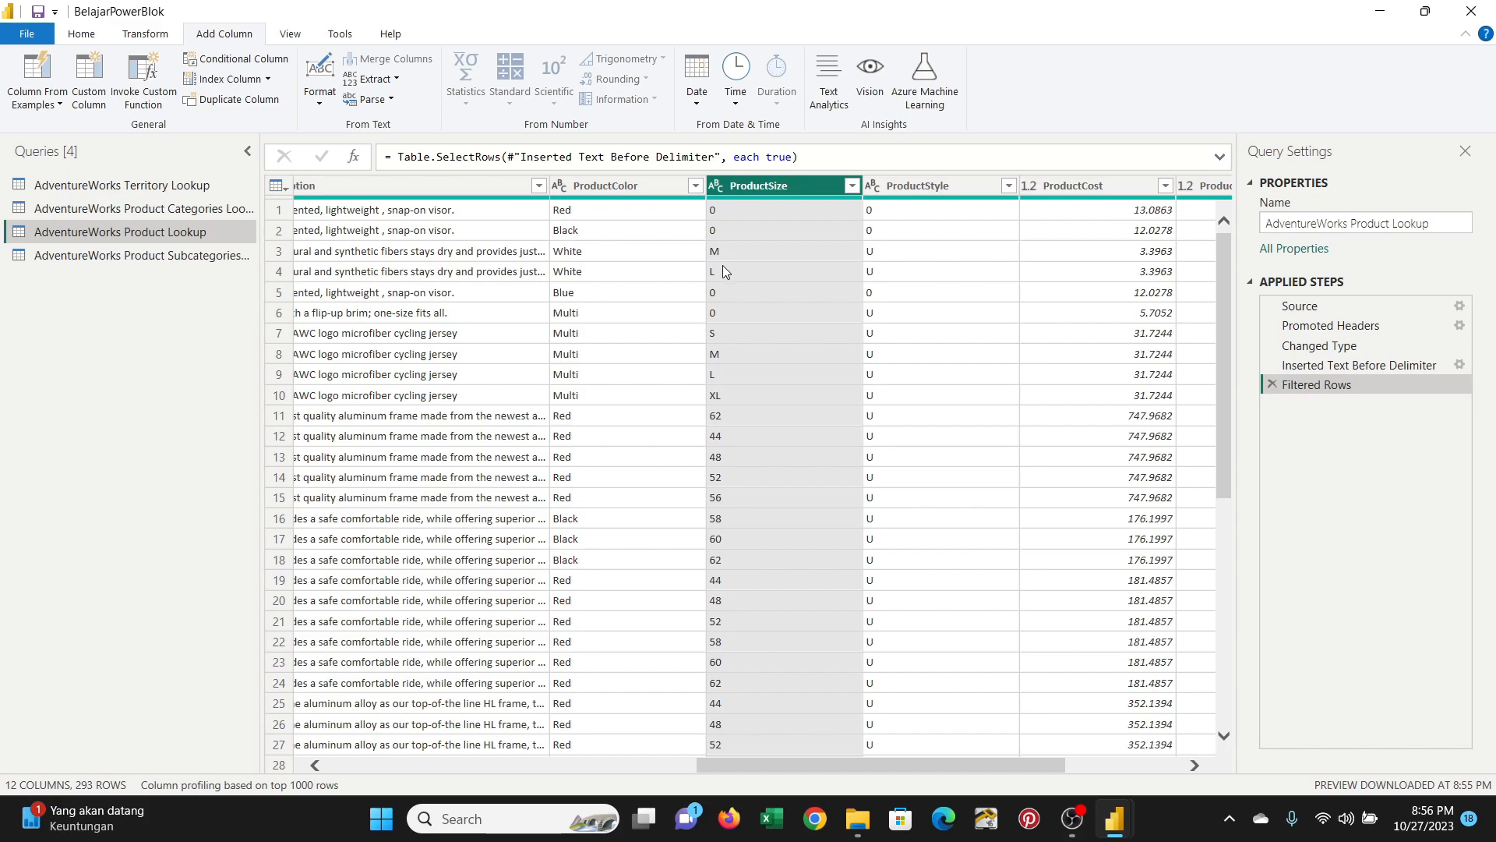
{"action": "scroll", "coordinate": [734, 380], "scroll_direction": "down", "scroll_amount": 14}
{"action": "scroll", "coordinate": [731, 395], "scroll_direction": "up", "scroll_amount": 14}
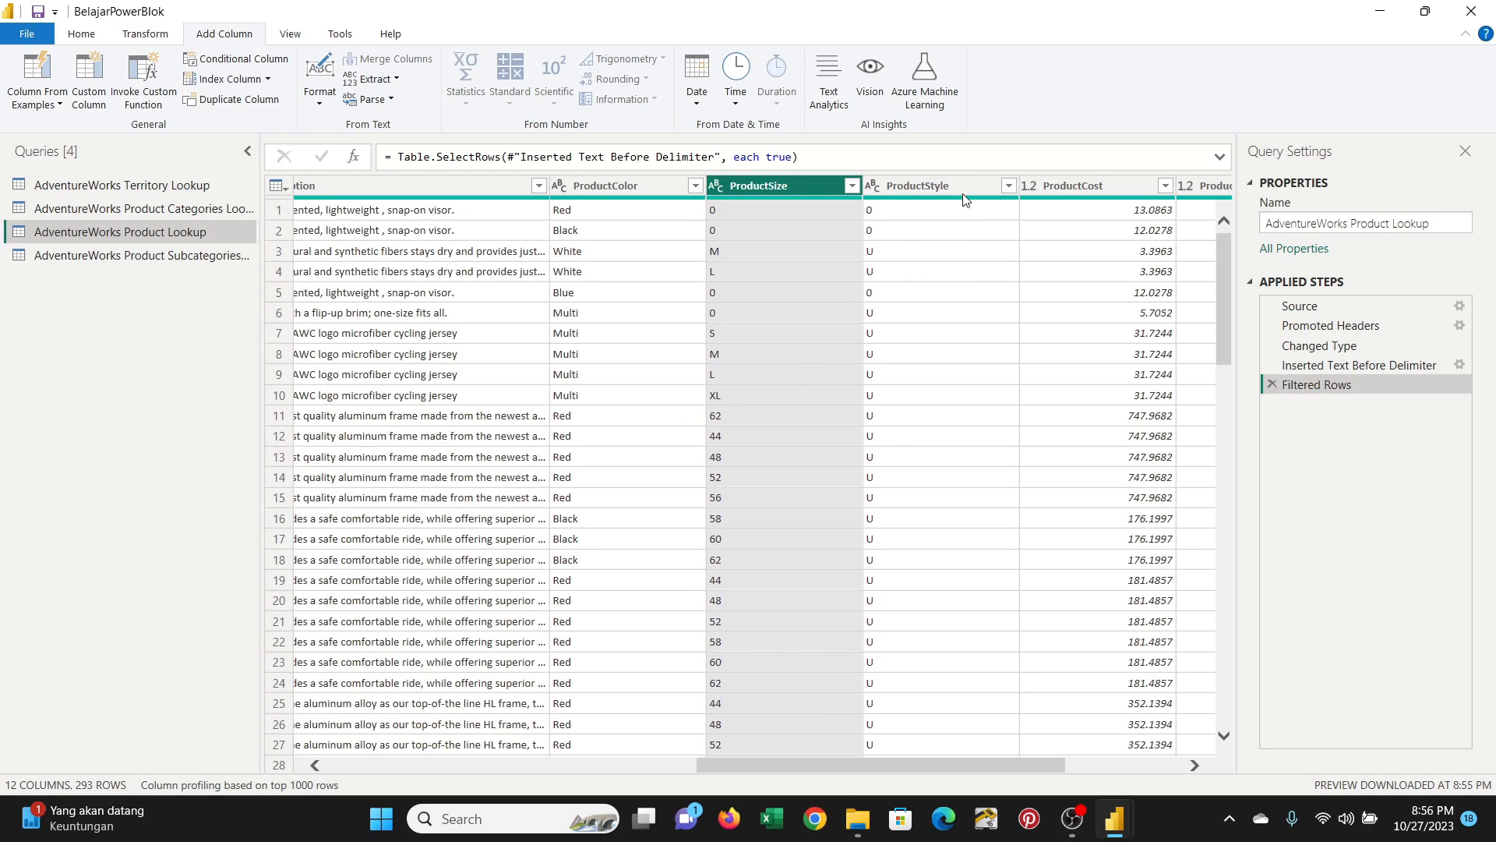
- Look through the distinct values in the ProductStyle column's filter list
{"action": "left_click_drag", "start_coordinate": [942, 768], "coordinate": [1012, 768]}
{"action": "left_click", "coordinate": [840, 185]}
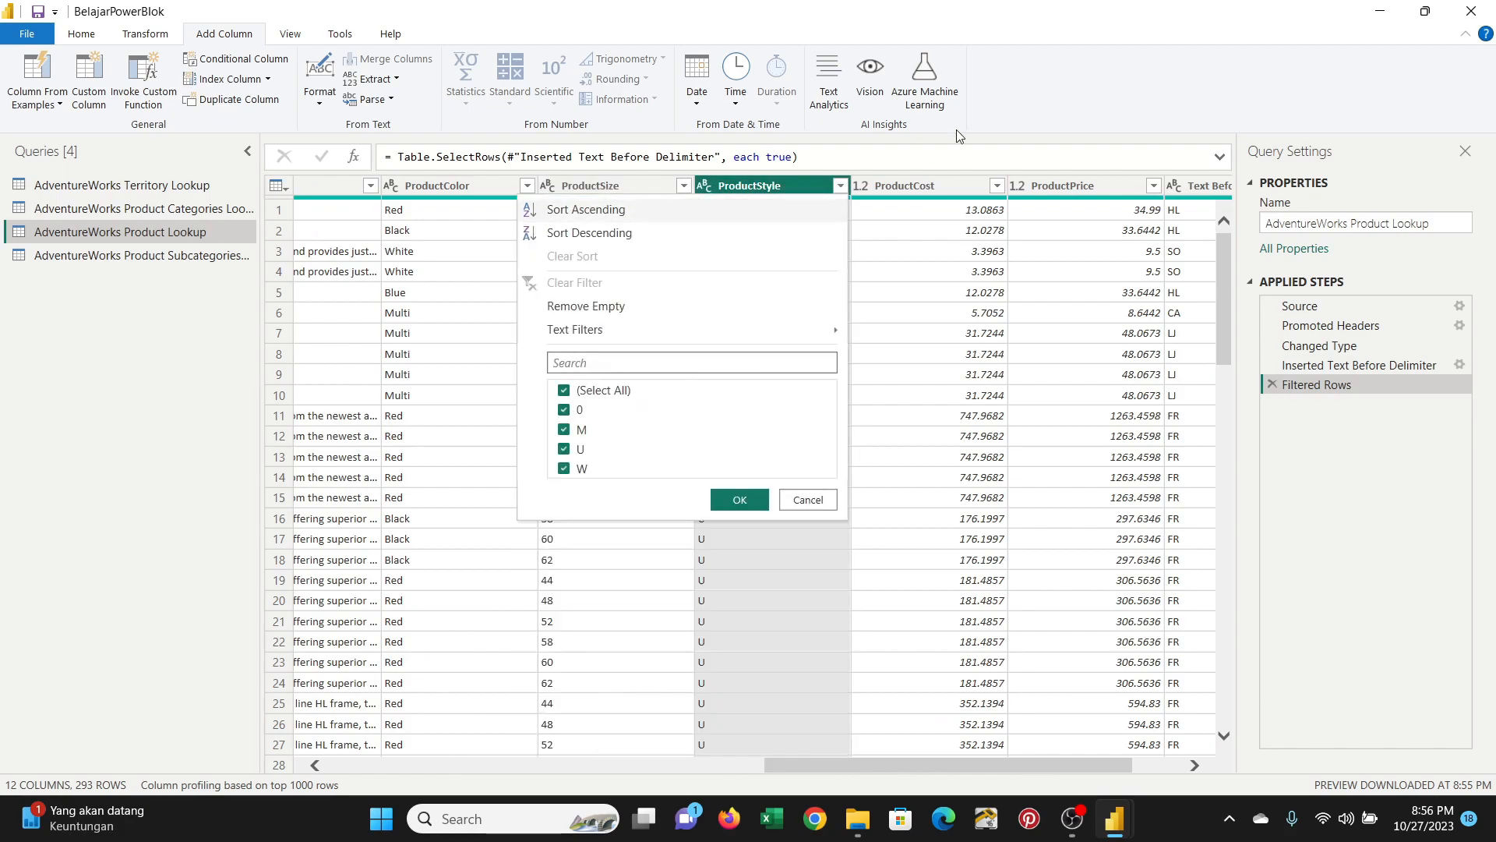
{"action": "left_click", "coordinate": [840, 186]}
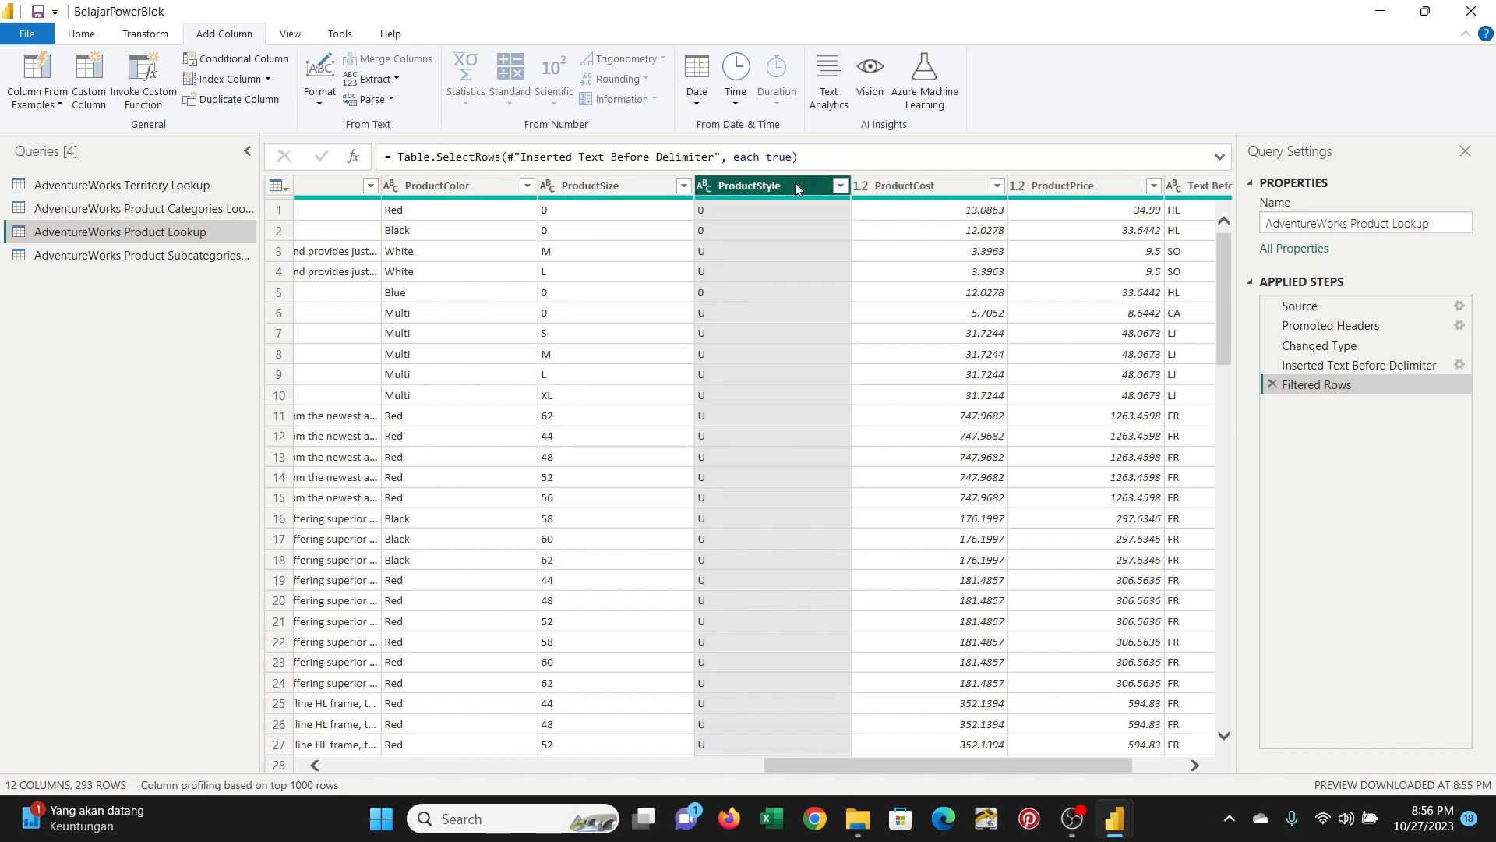
- Replace the value 0 with AB in the ProductStyle column and check the column's distinct values
{"action": "left_click", "coordinate": [144, 35]}
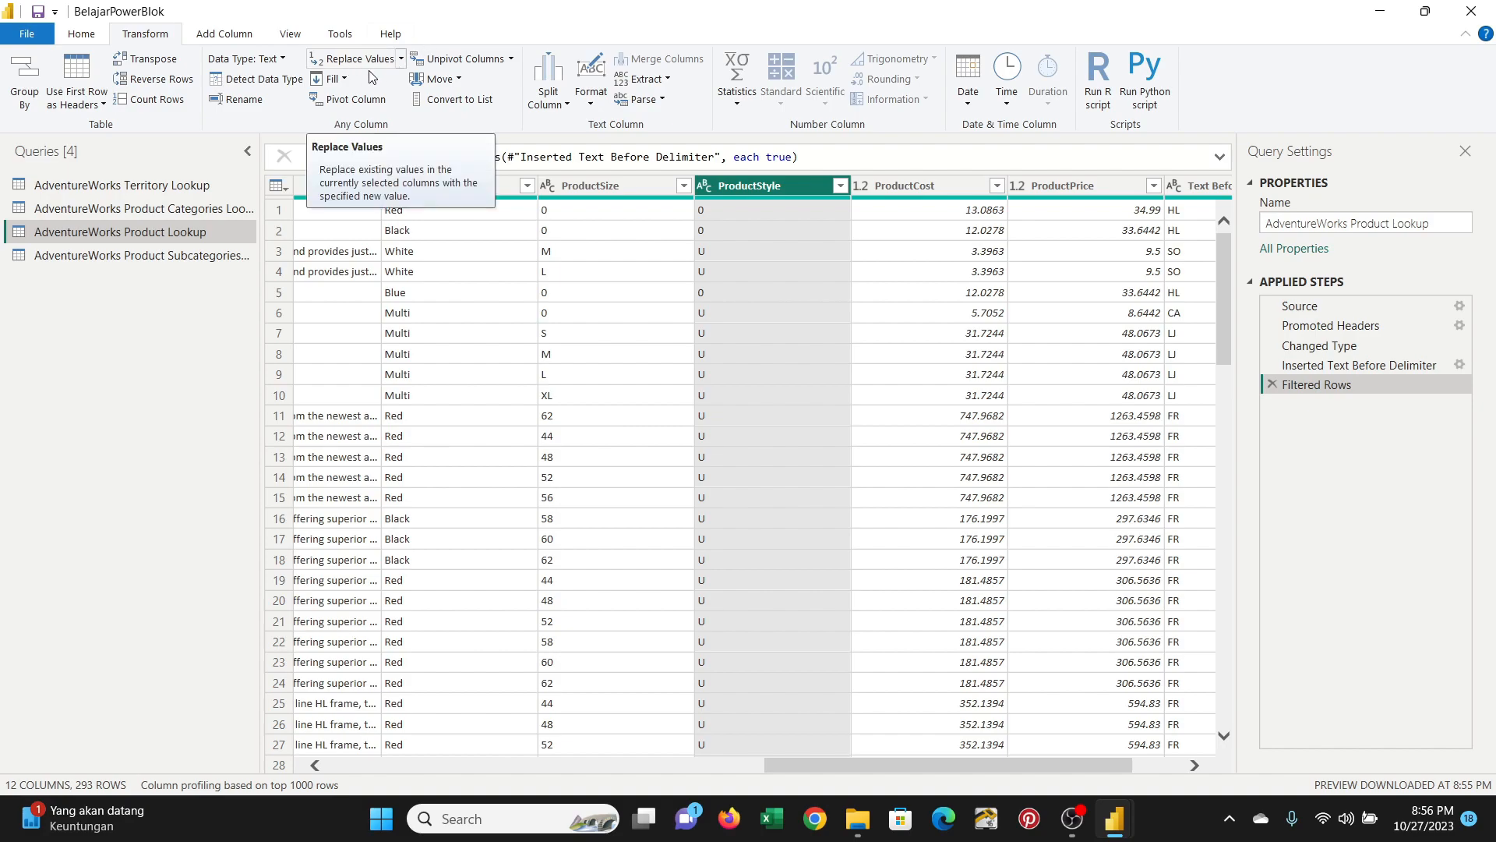
{"action": "left_click", "coordinate": [400, 60]}
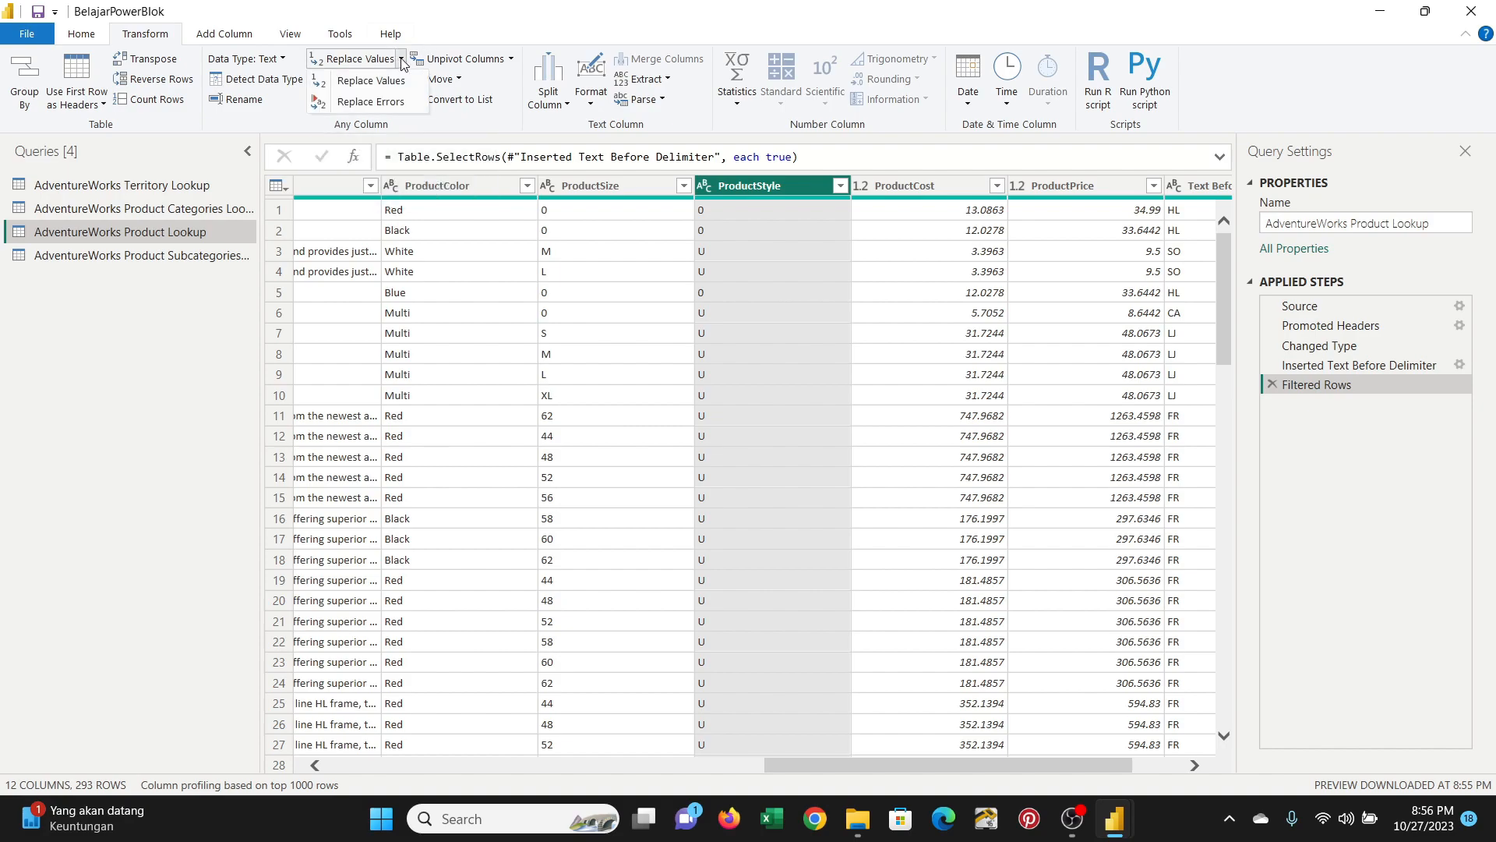
{"action": "left_click", "coordinate": [367, 81]}
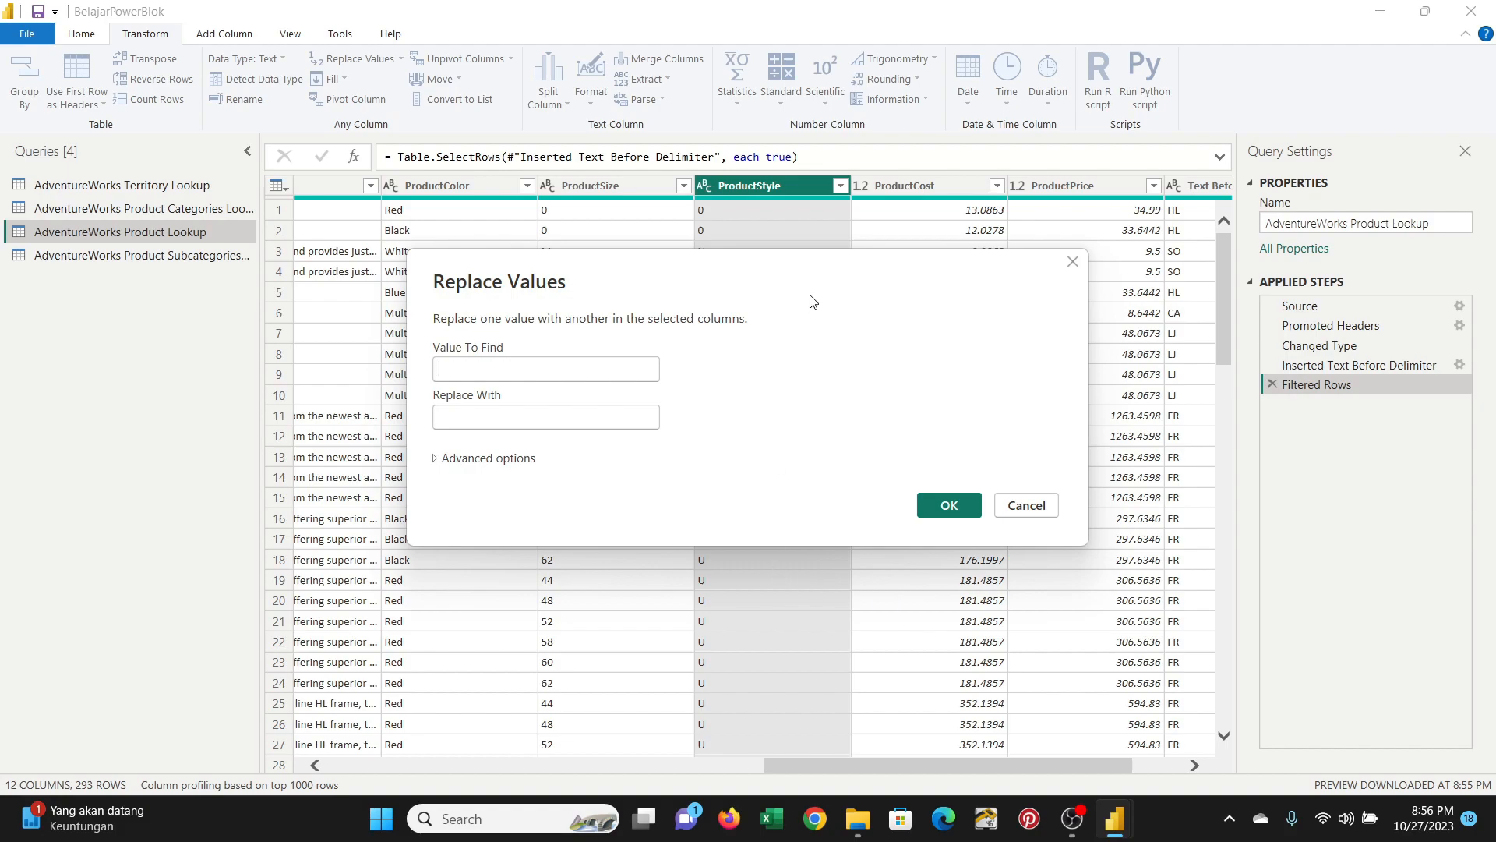
{"action": "left_click_drag", "start_coordinate": [795, 266], "coordinate": [1039, 333]}
{"action": "left_click", "coordinate": [729, 435]}
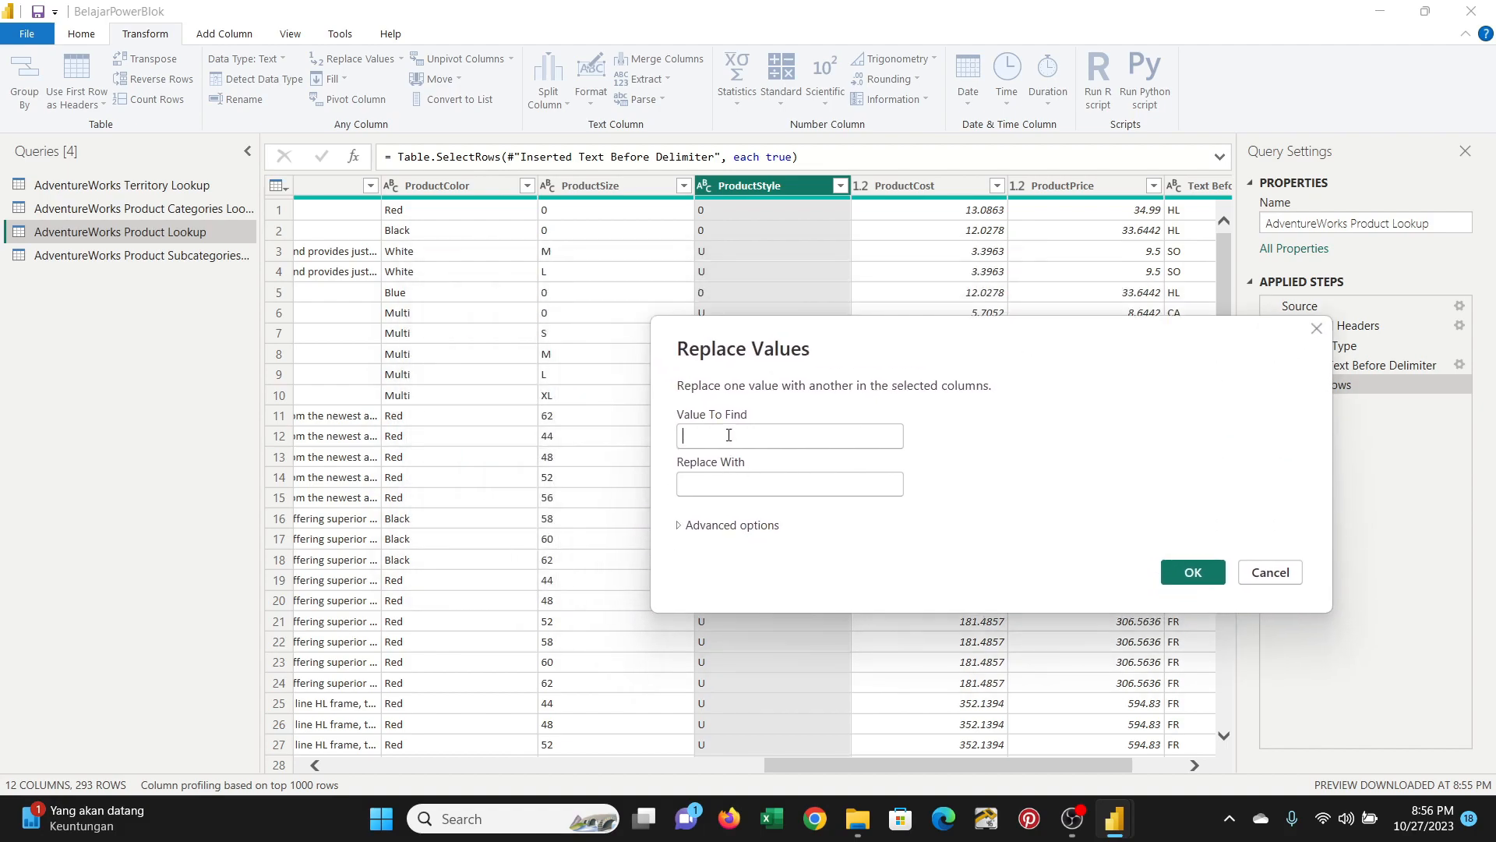
{"action": "type", "text": "0"}
{"action": "left_click", "coordinate": [723, 484]}
{"action": "type", "text": "na"}
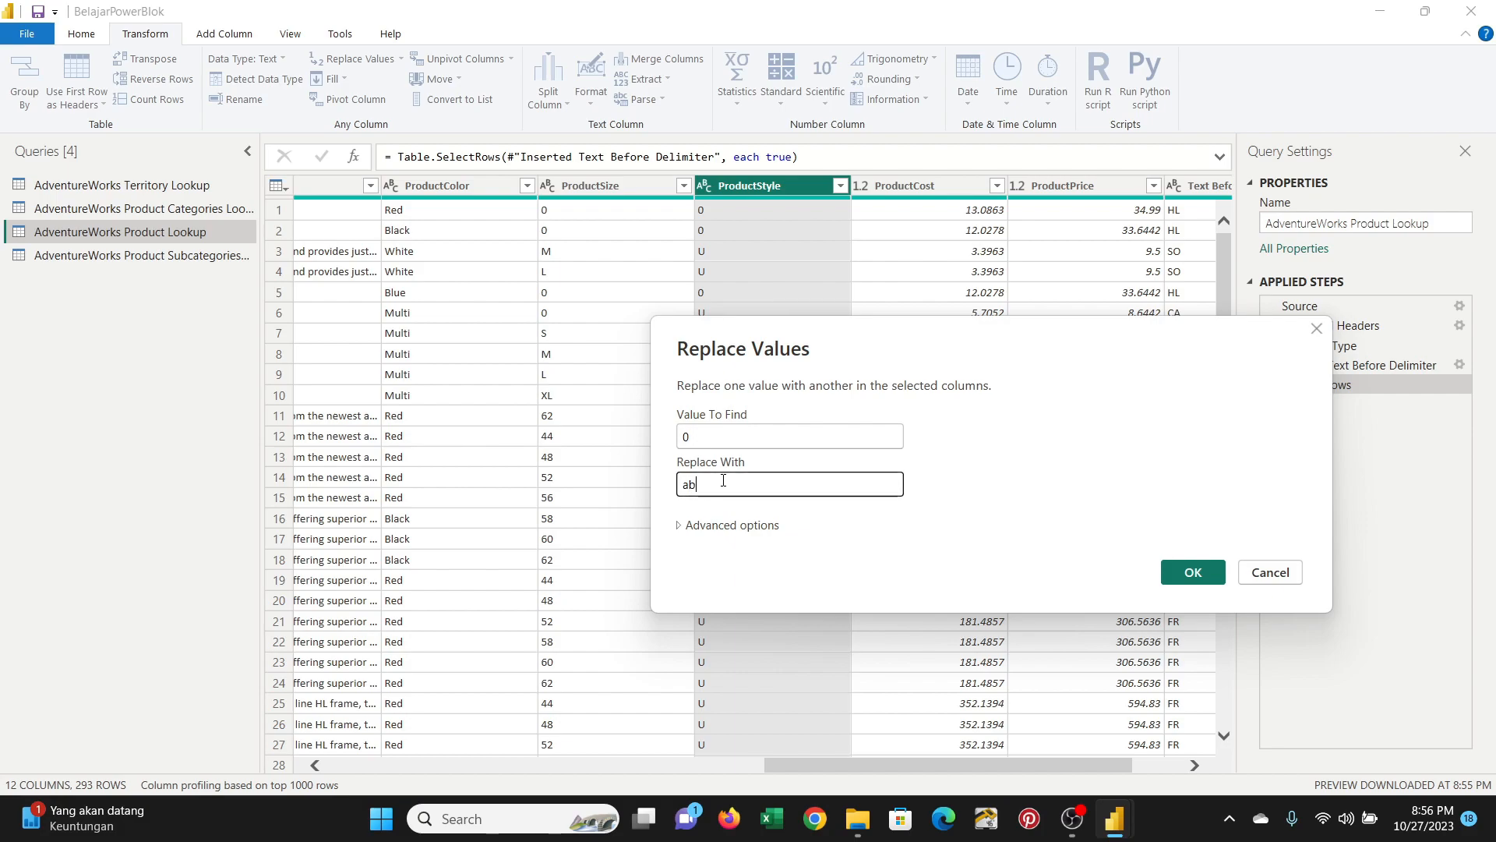
{"action": "key", "text": "BackSpace"}
{"action": "key", "text": "BackSpace"}
{"action": "key", "text": "Caps_Lock"}
{"action": "type", "text": "AB"}
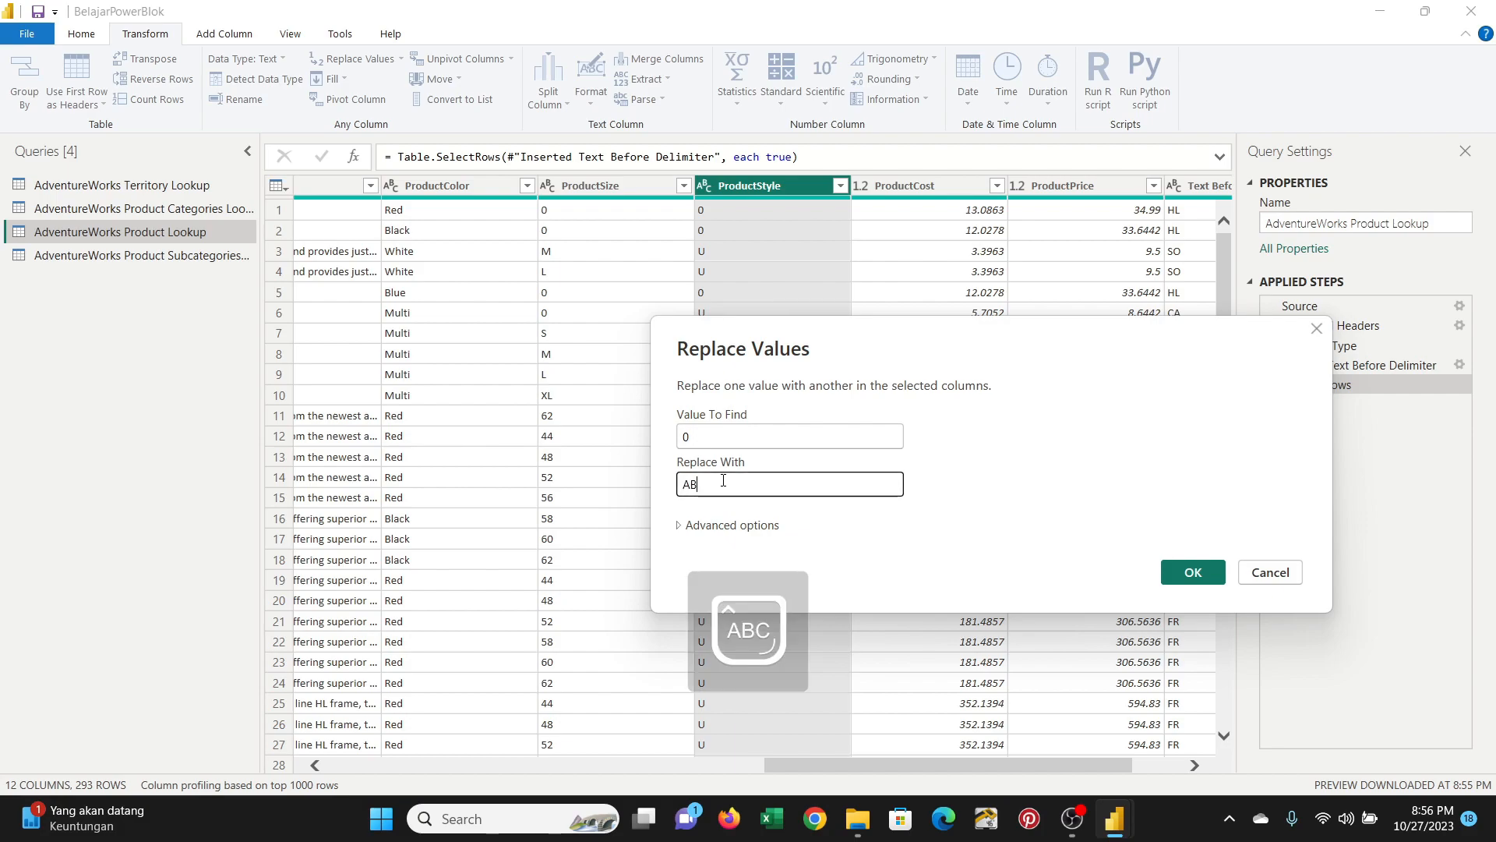
{"action": "left_click", "coordinate": [1191, 576]}
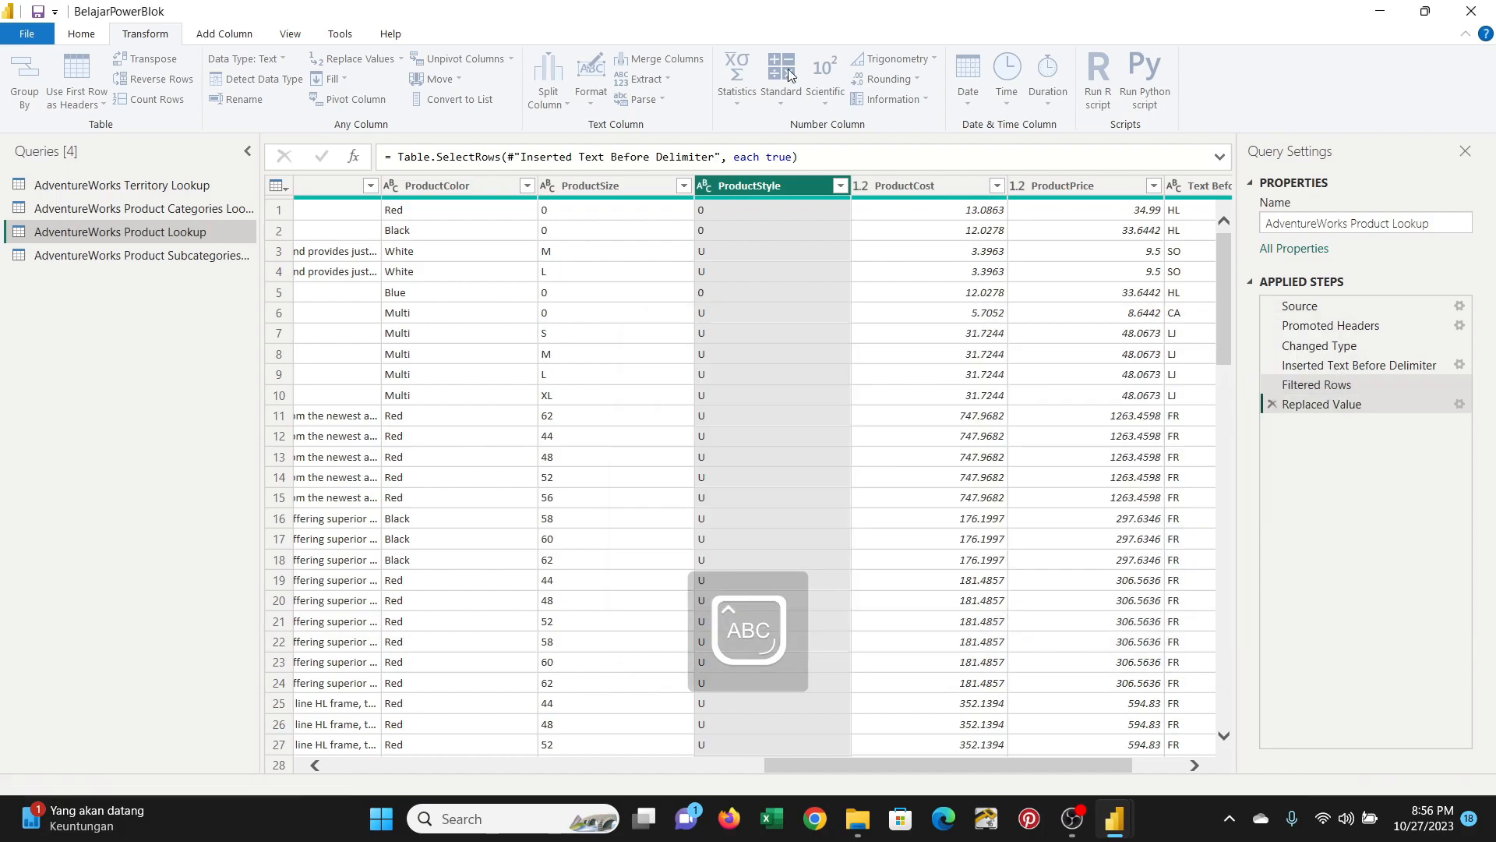
{"action": "left_click", "coordinate": [840, 185]}
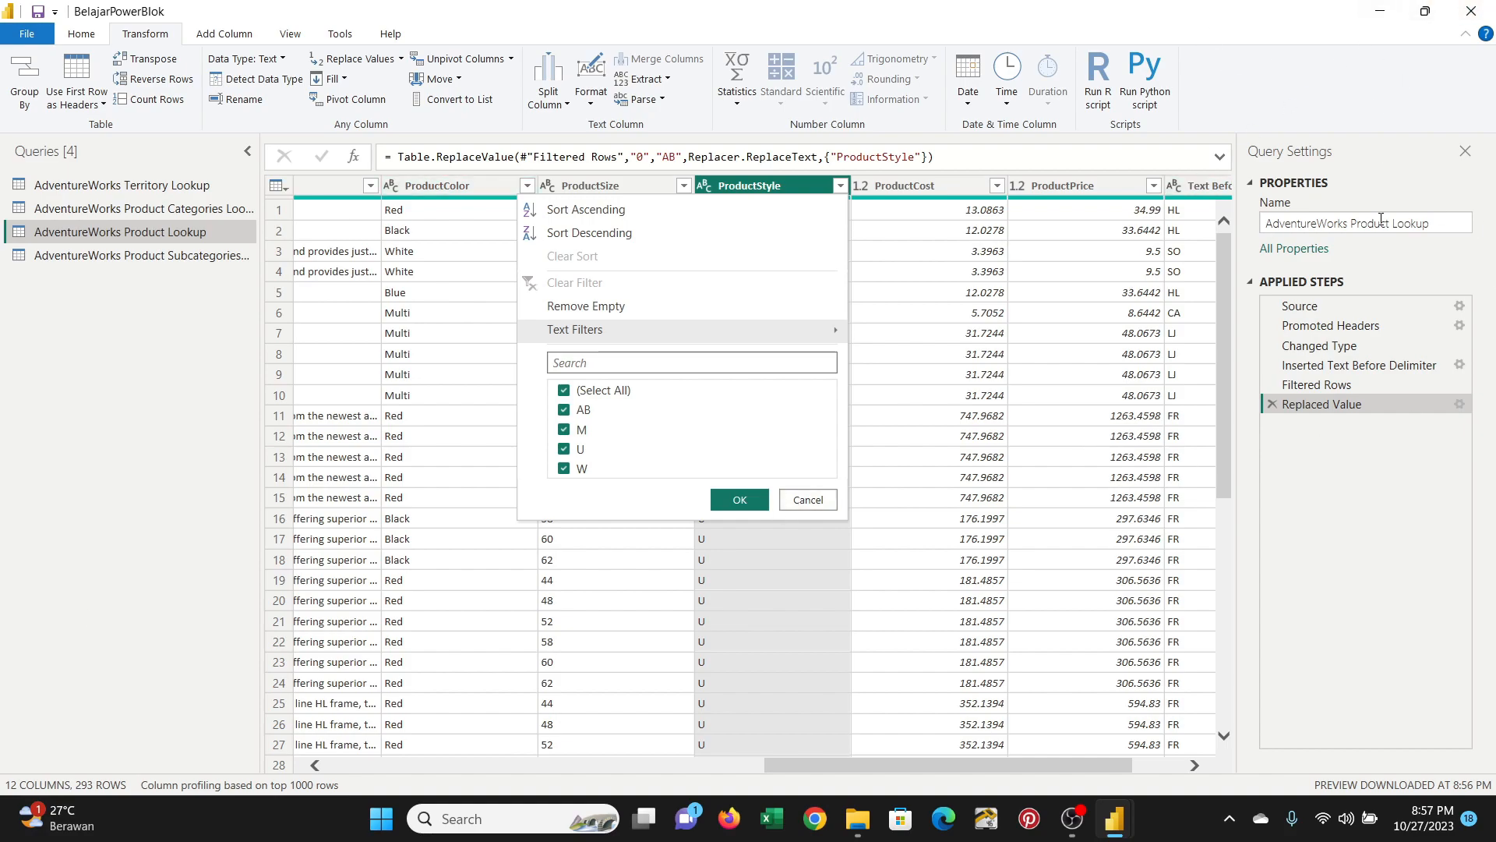
- Review the data at the Source, Promoted Headers and Changed Type steps, and look over the data types available for ProductStyle
{"action": "left_click", "coordinate": [1332, 306]}
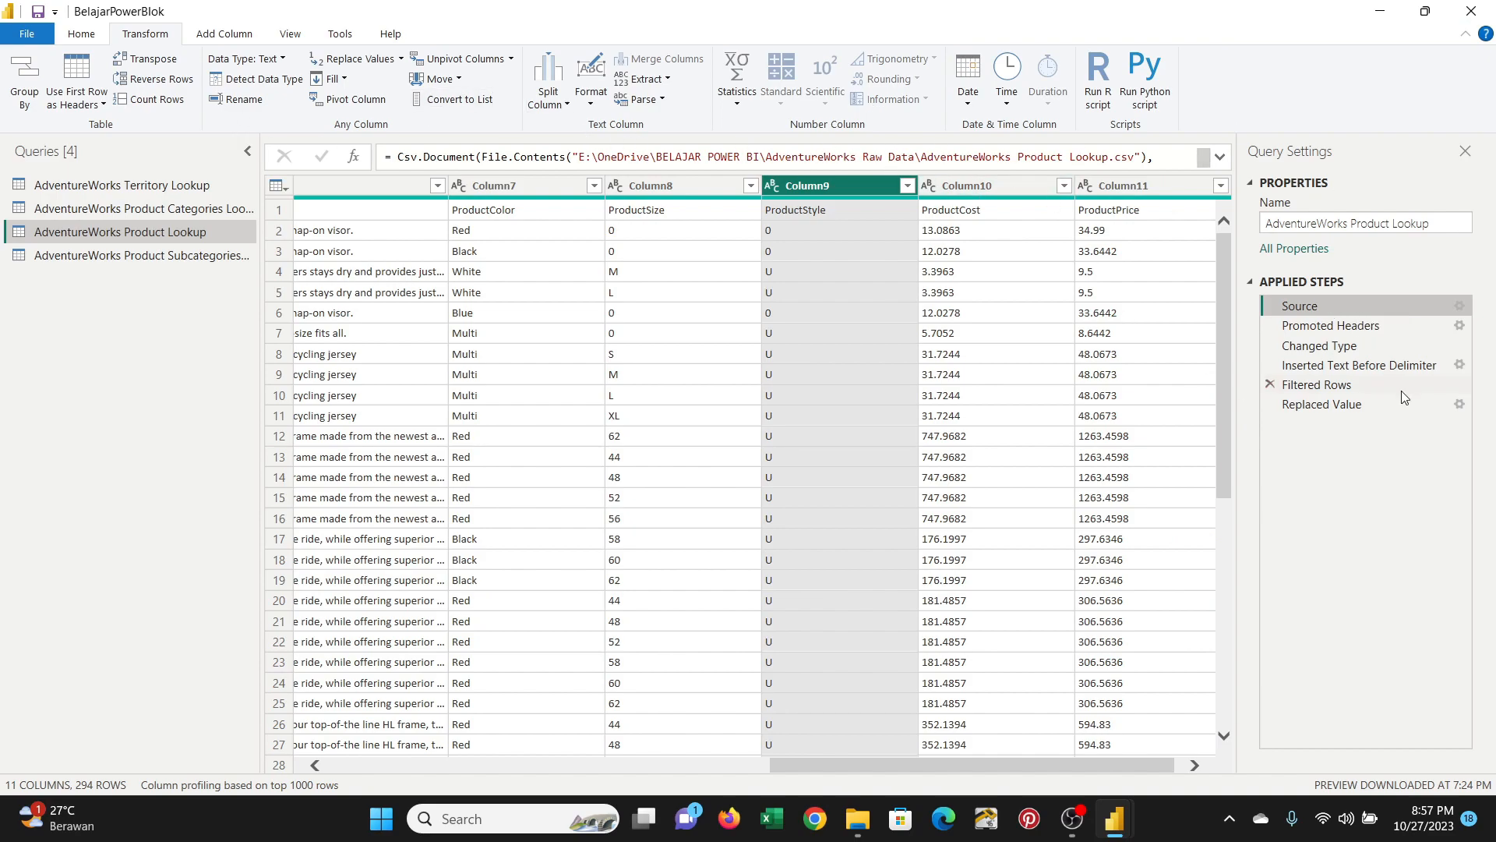
{"action": "left_click", "coordinate": [1395, 329]}
{"action": "left_click", "coordinate": [1330, 346]}
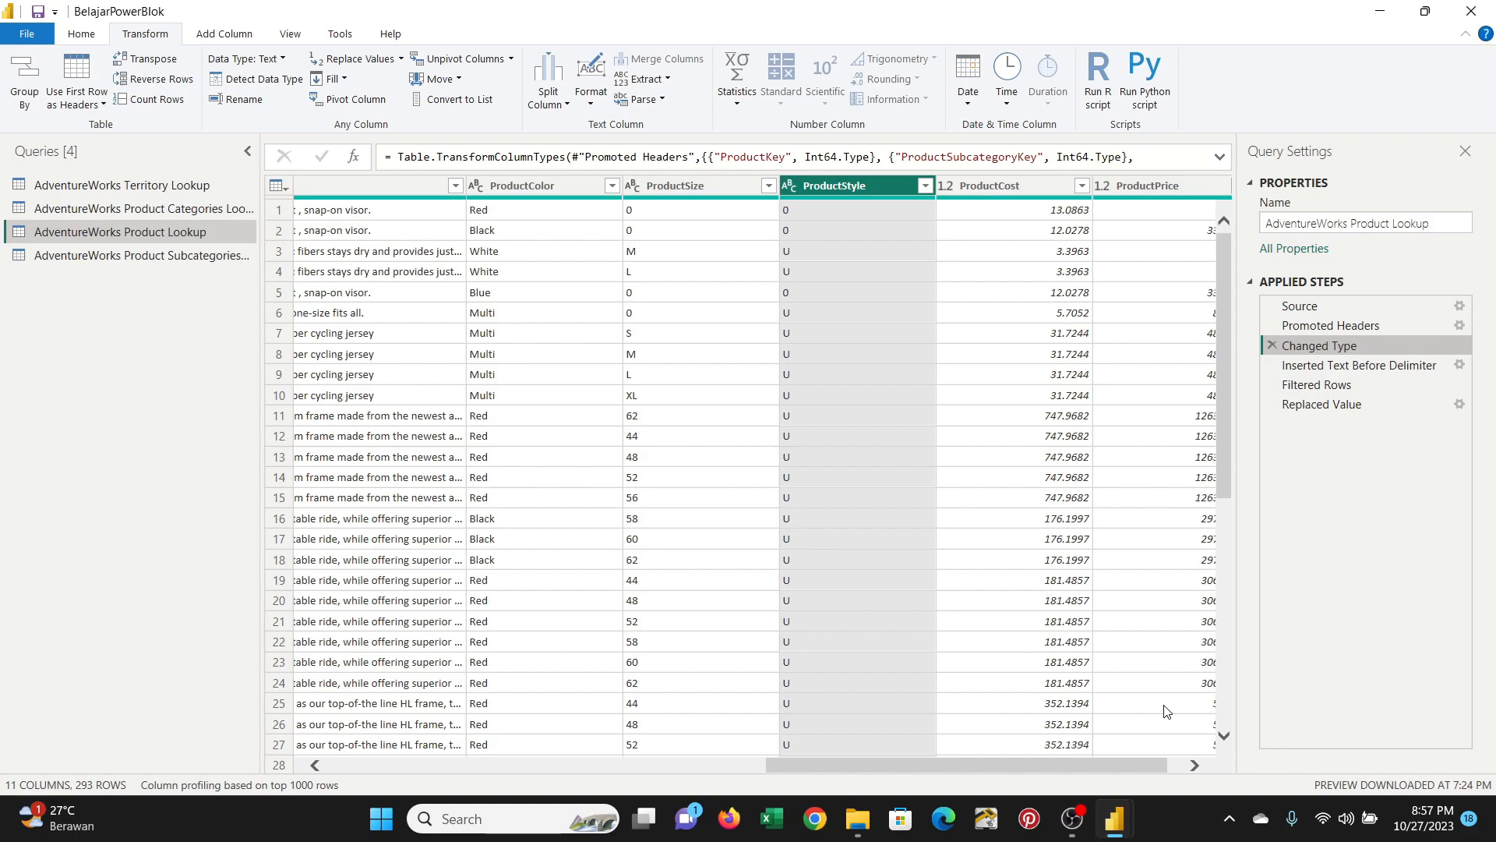
{"action": "left_click", "coordinate": [788, 187]}
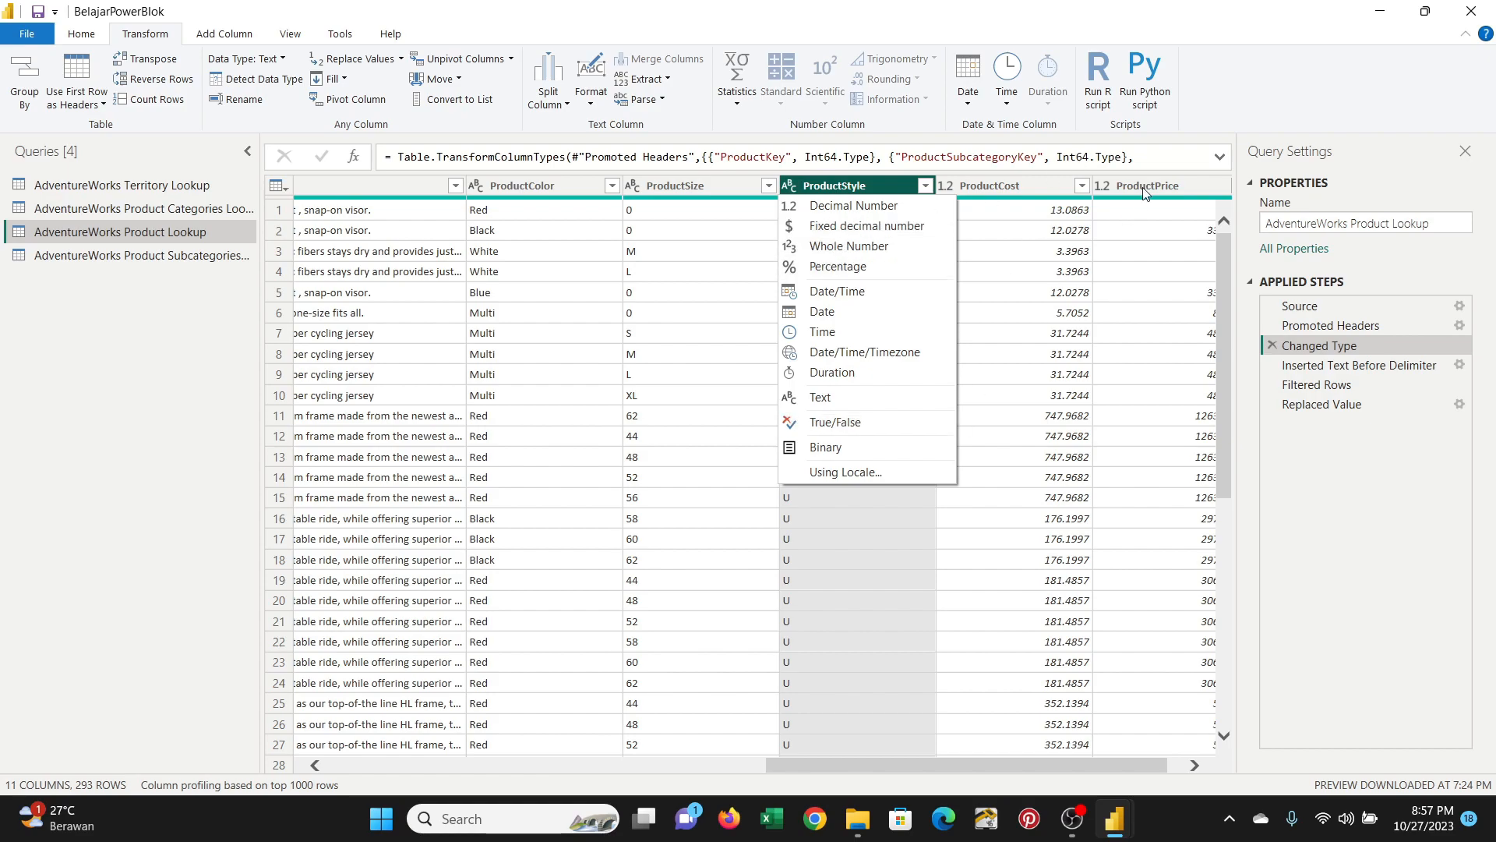
{"action": "left_click", "coordinate": [1230, 51]}
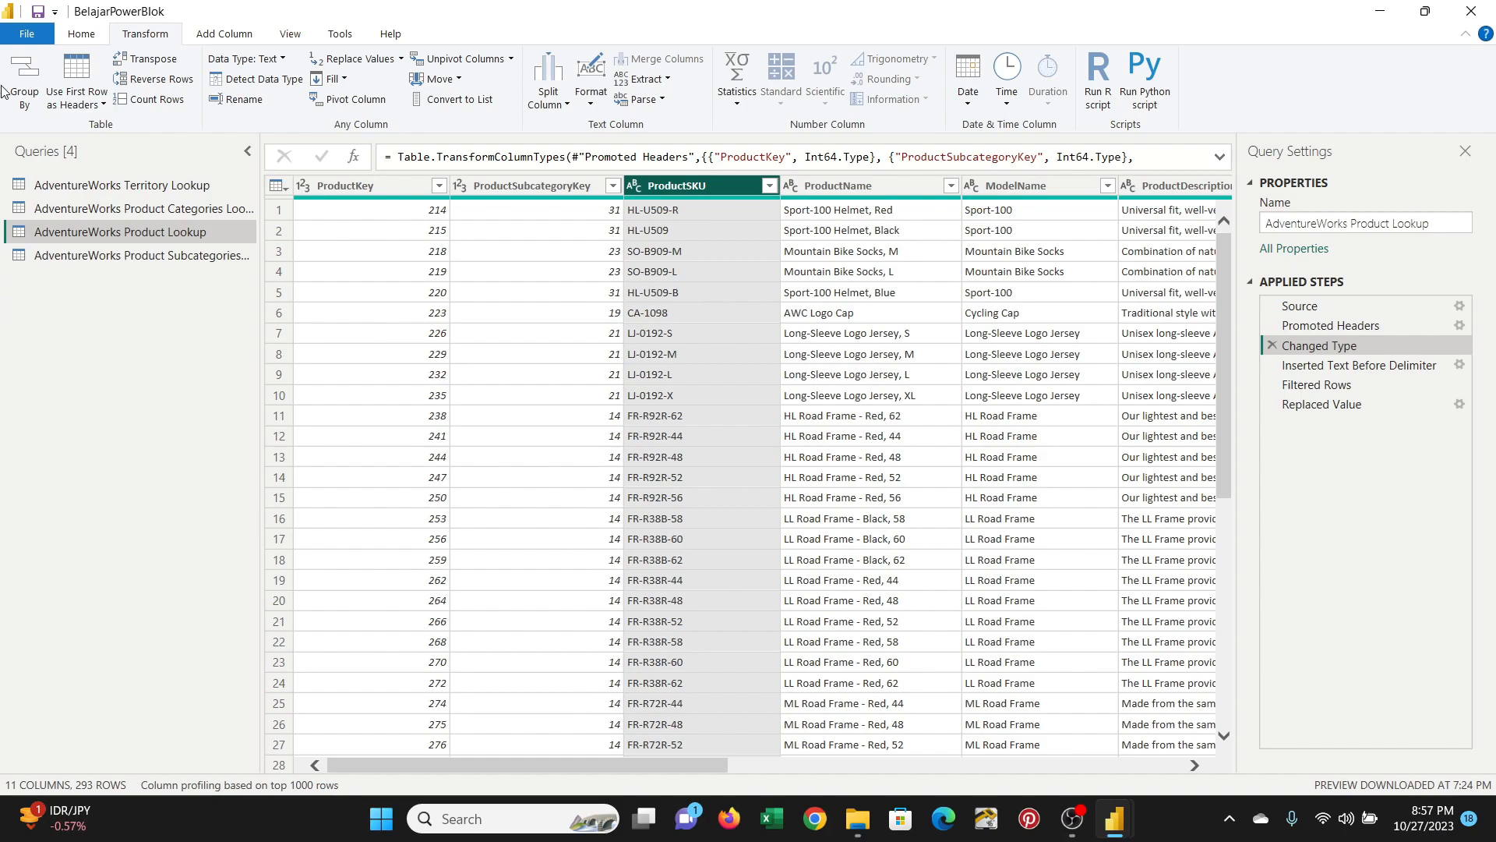
- Apply the query changes and return from Power Query to the main Power BI window
{"action": "left_click", "coordinate": [81, 34]}
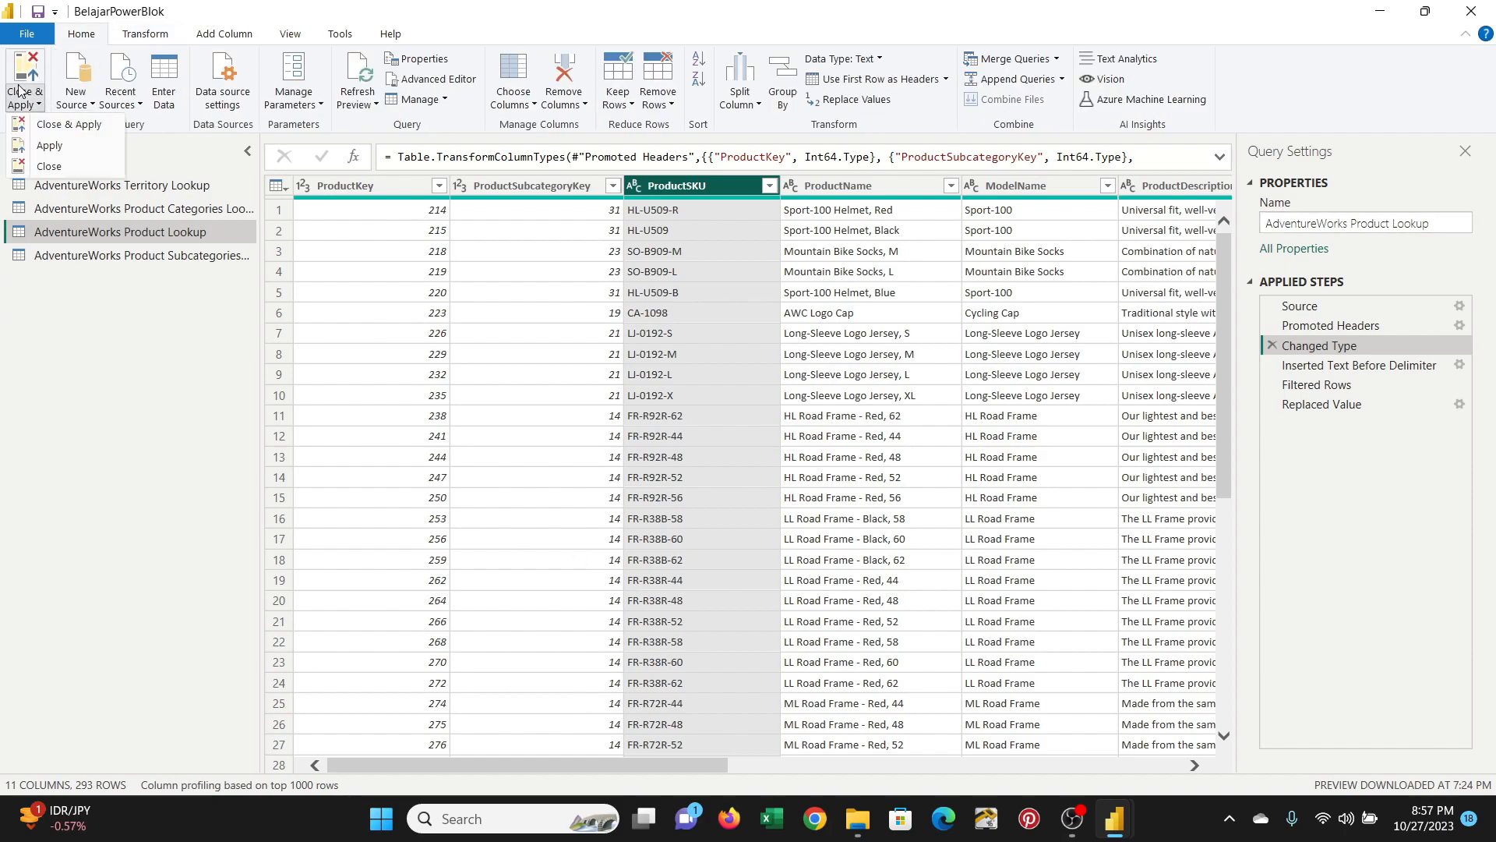
{"action": "left_click", "coordinate": [27, 105]}
{"action": "left_click", "coordinate": [39, 140]}
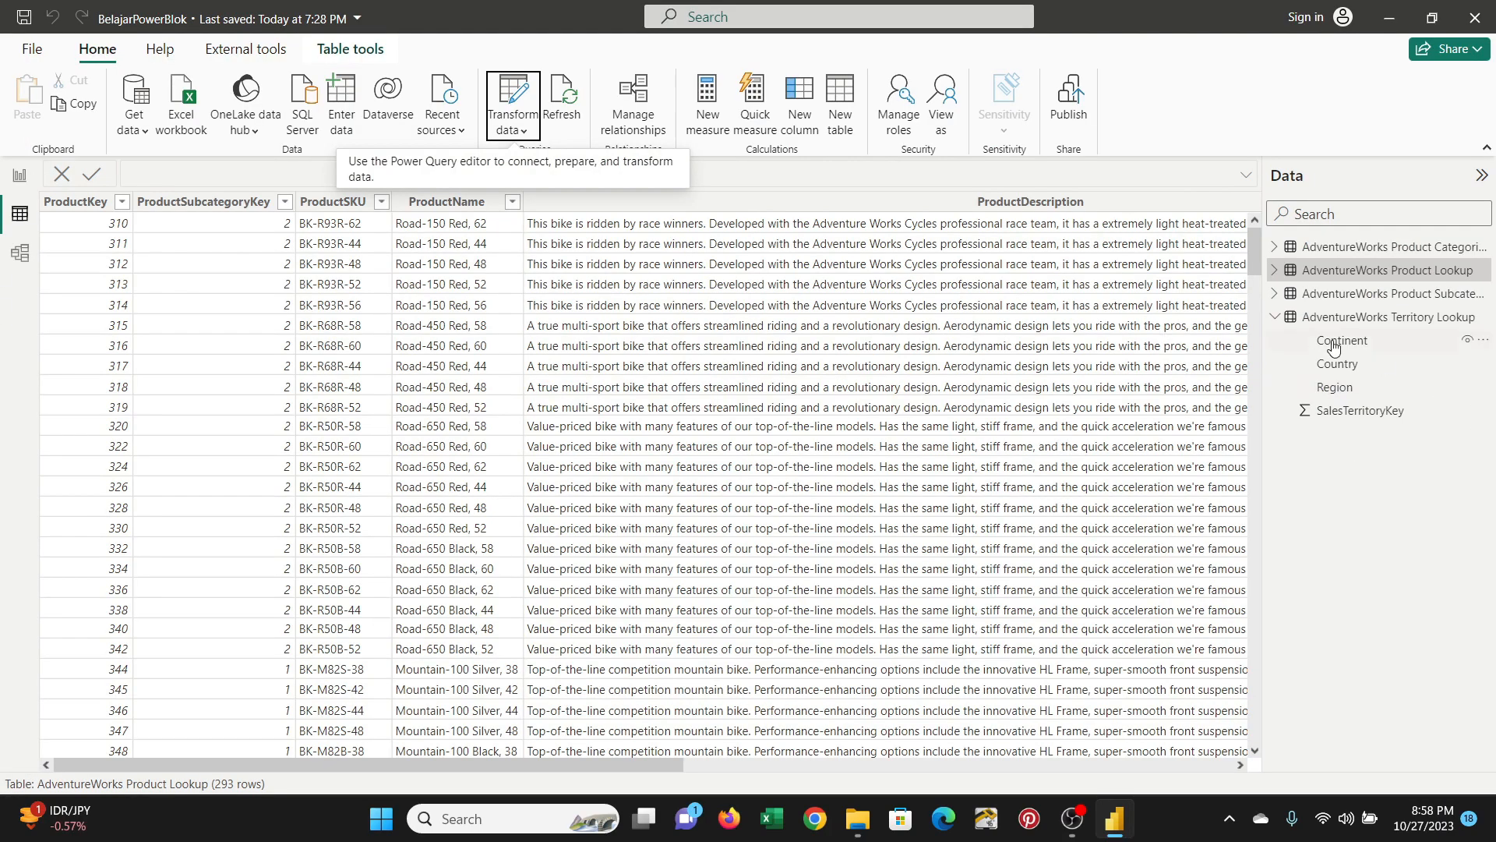
- Collapse the AdventureWorks Territory Lookup fields, and view the empty report page and the product data in Table view
{"action": "left_click", "coordinate": [1273, 317]}
{"action": "left_click", "coordinate": [19, 181]}
{"action": "left_click", "coordinate": [19, 215]}
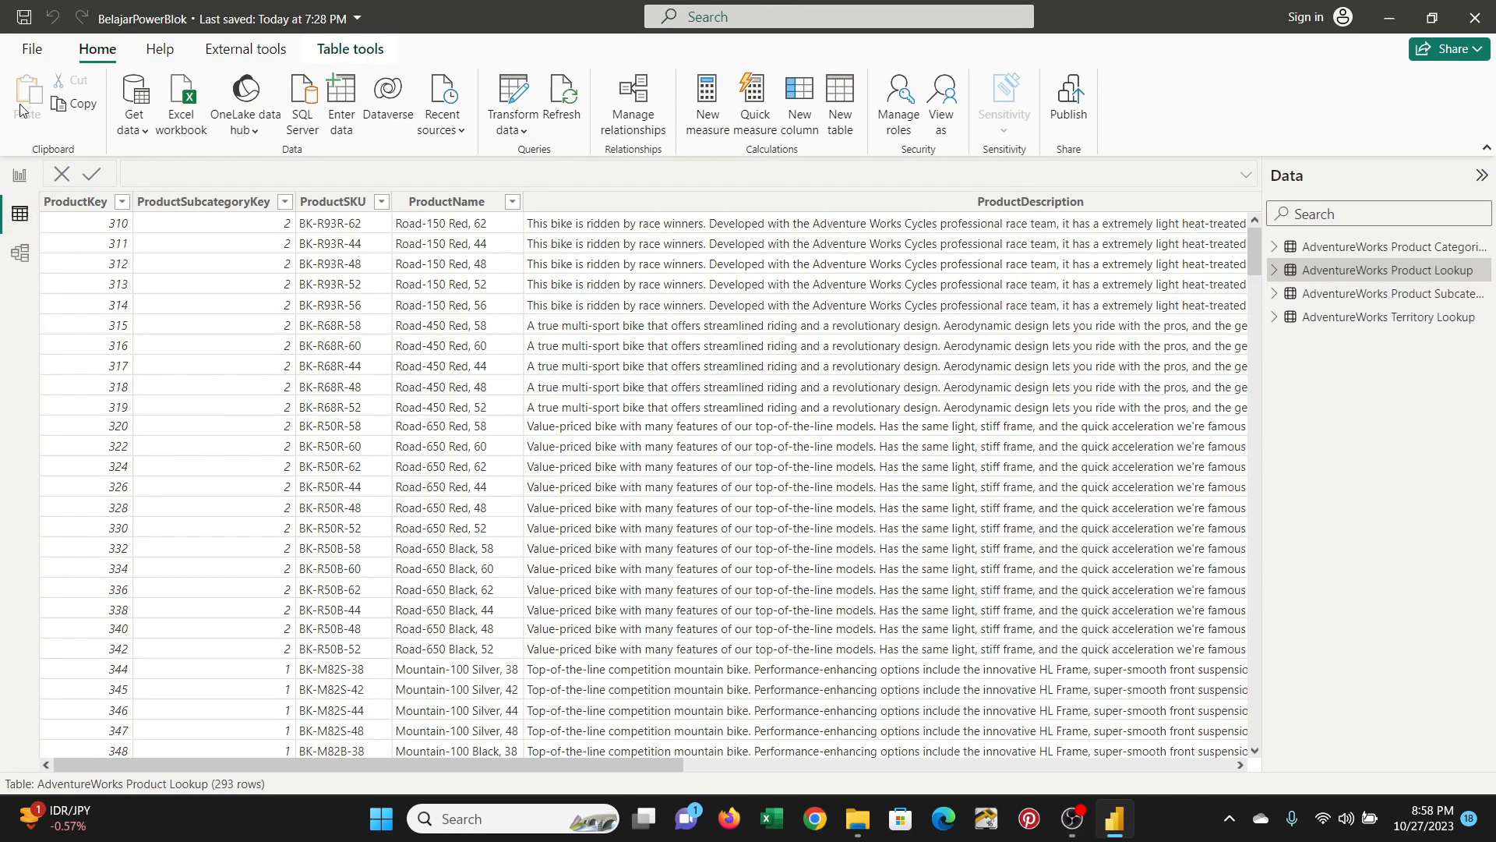
{"action": "left_click", "coordinate": [19, 176]}
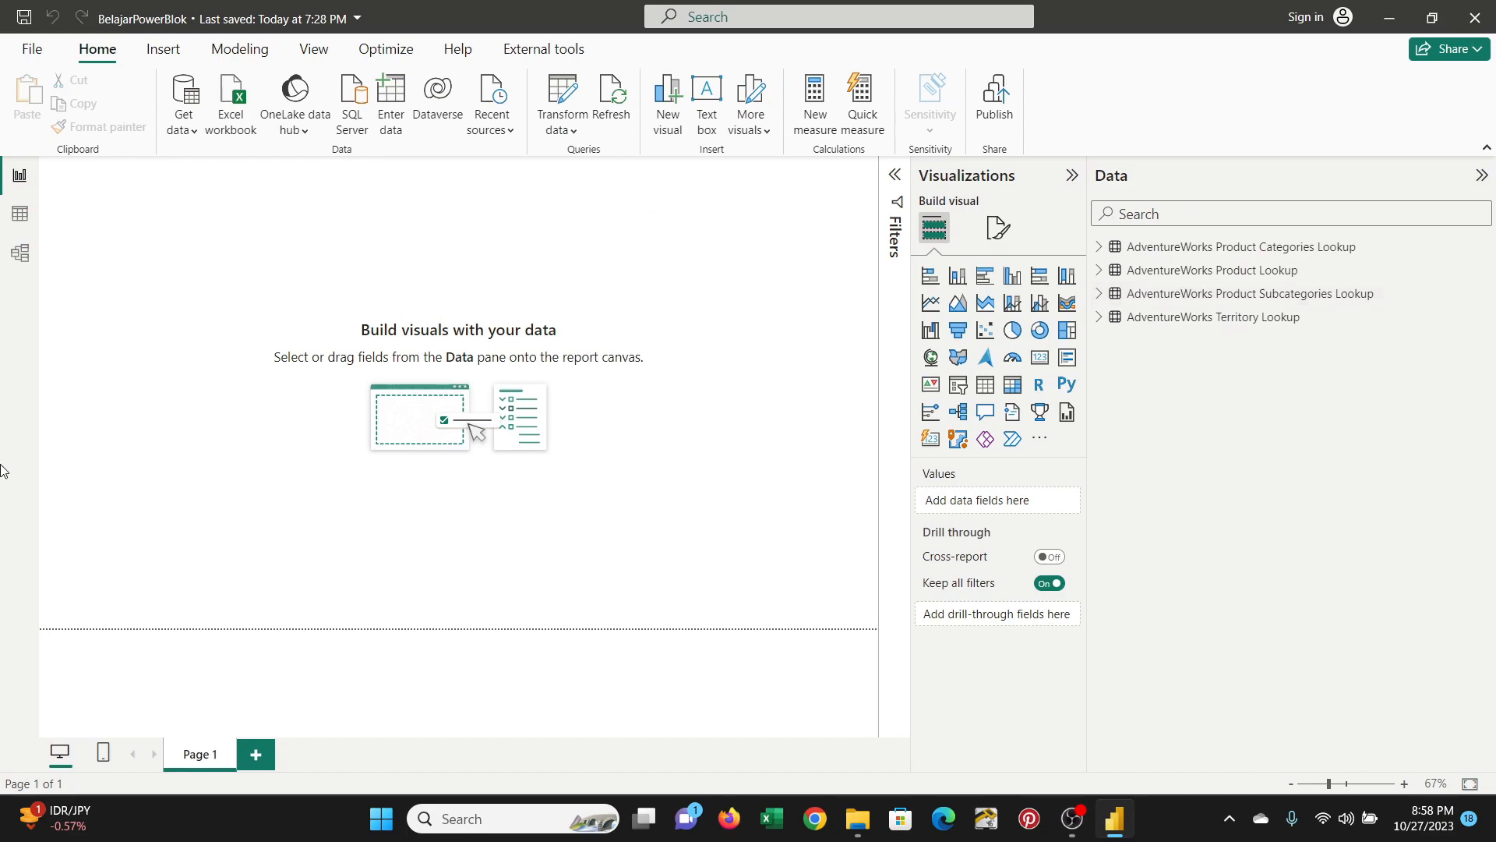
{"action": "left_click", "coordinate": [23, 218]}
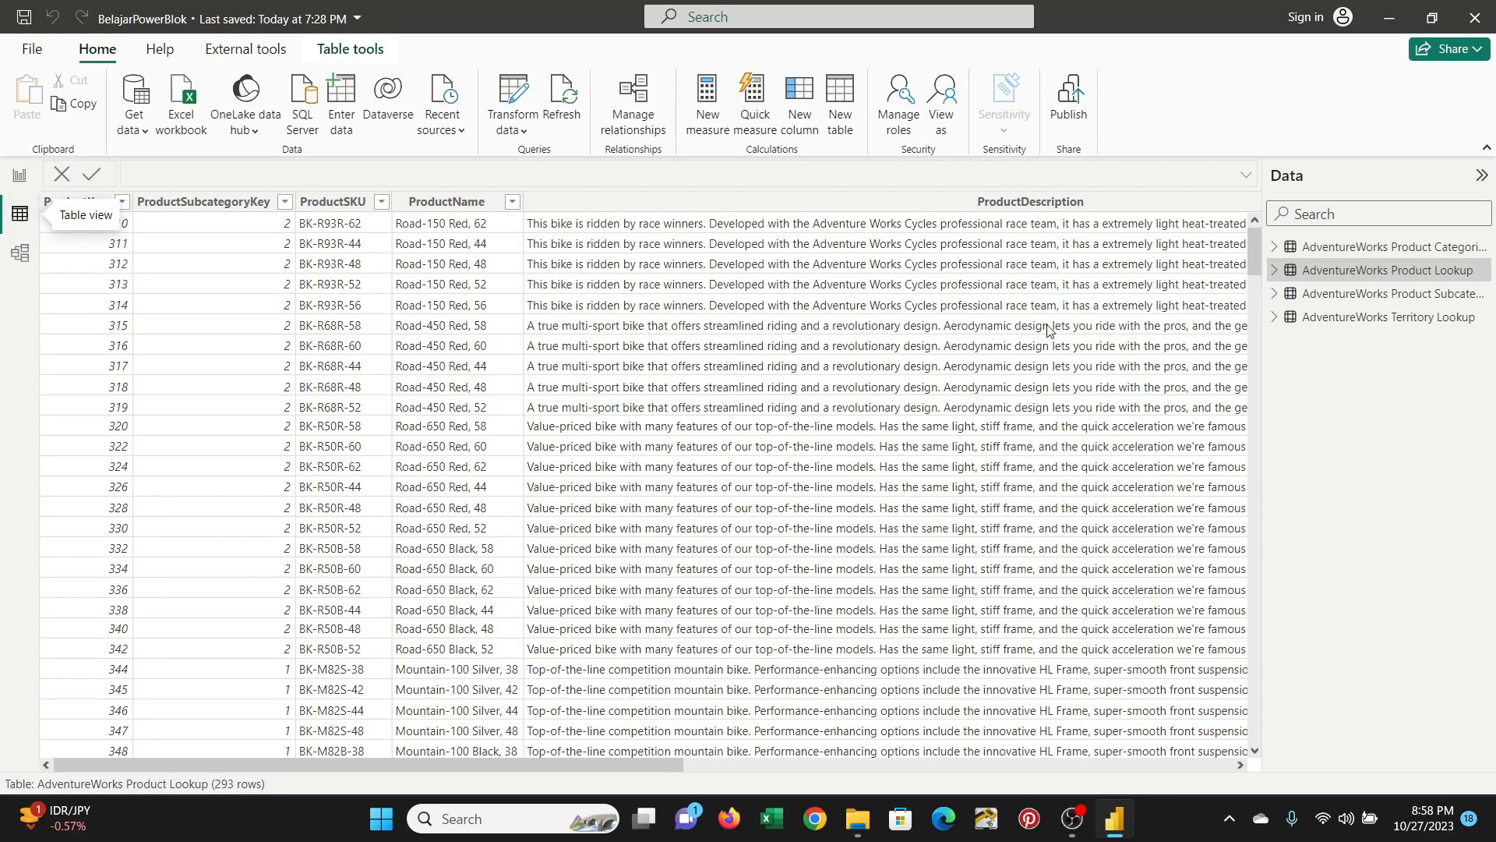